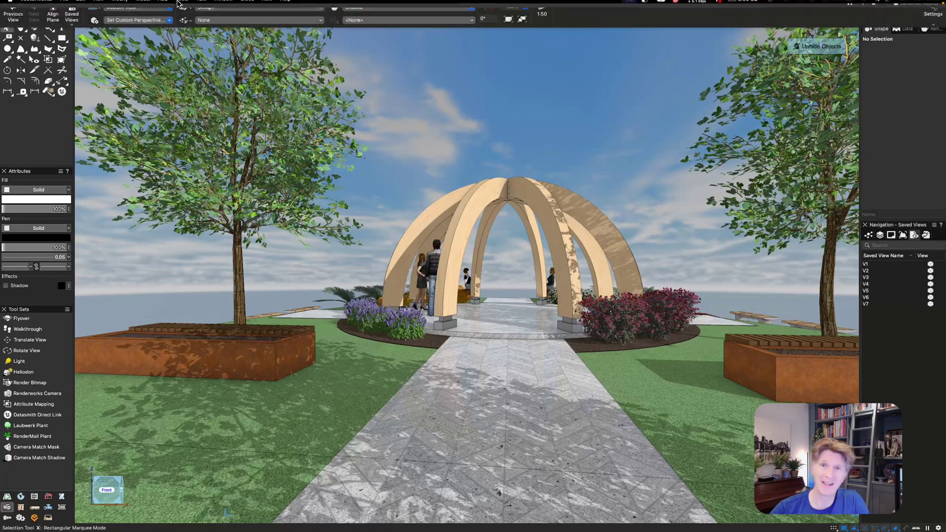
# Step: Turn on auto-hiding for the docked palettes to enlarge the drawing area
pyautogui.click(251, 4)
pyautogui.moveTo(223, 4)
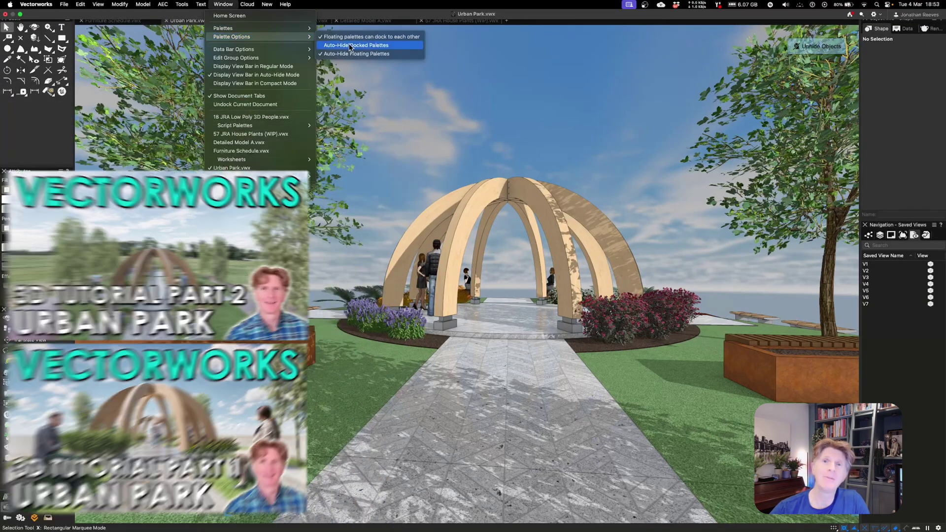
pyautogui.click(361, 48)
pyautogui.press('super+shift+p')
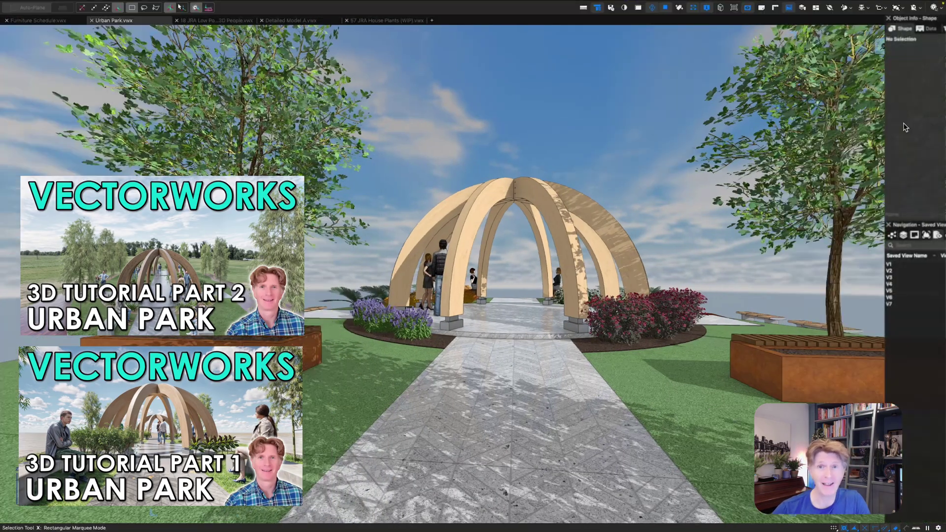
# Step: Go through the saved views V1 to V7 to review the finished urban park model
pyautogui.doubleClick(872, 264)
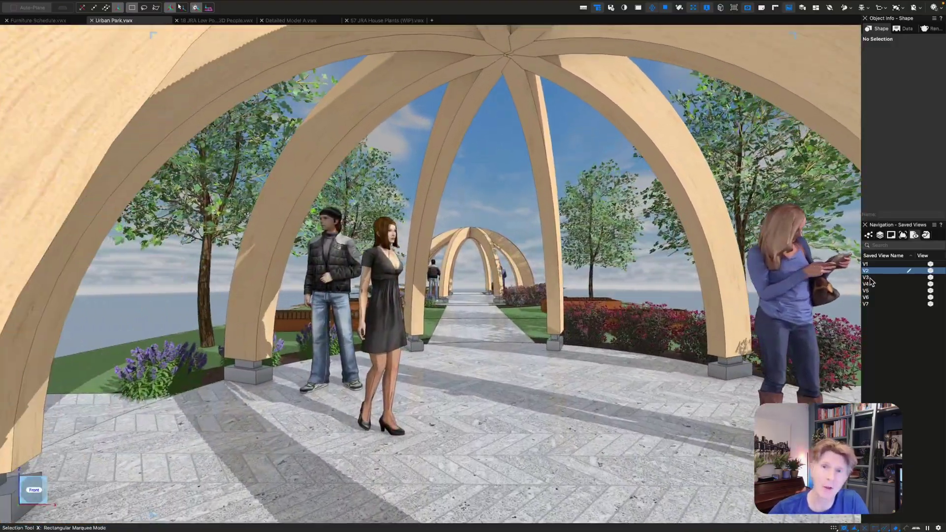
pyautogui.doubleClick(870, 278)
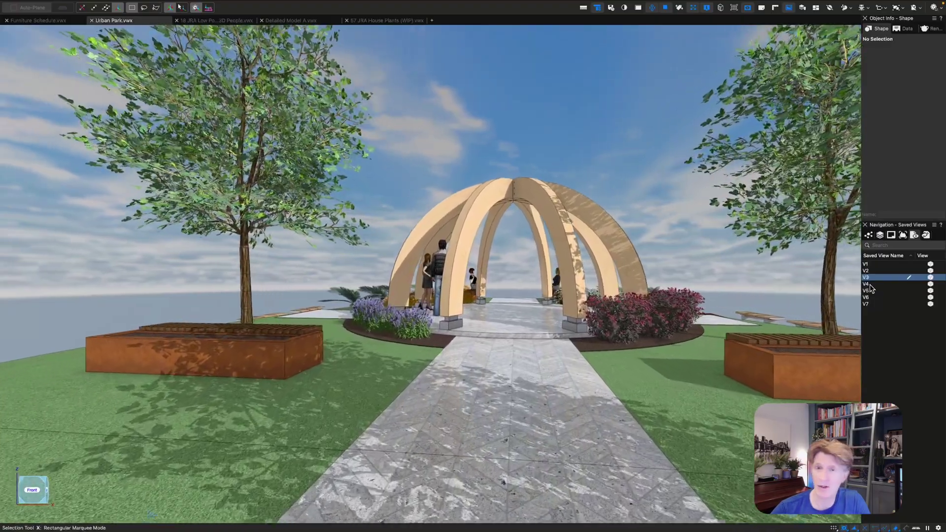
pyautogui.doubleClick(871, 285)
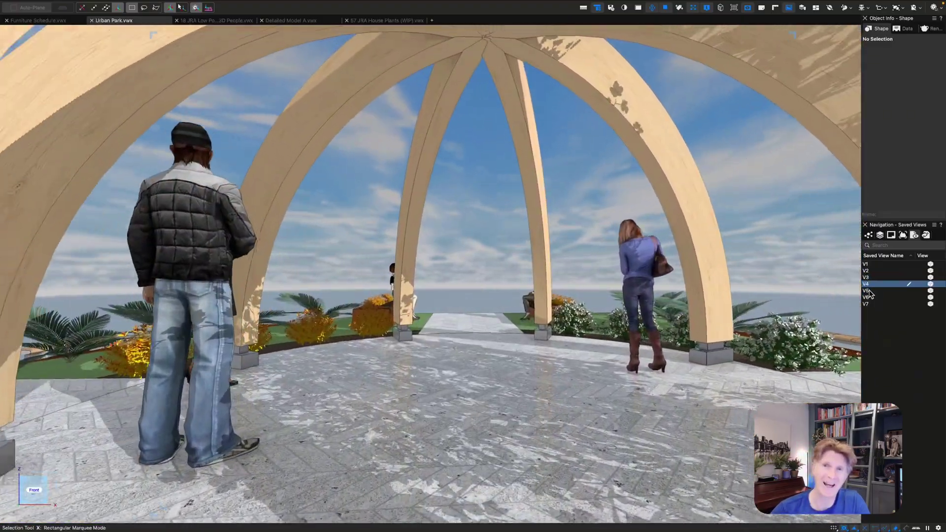
pyautogui.doubleClick(870, 292)
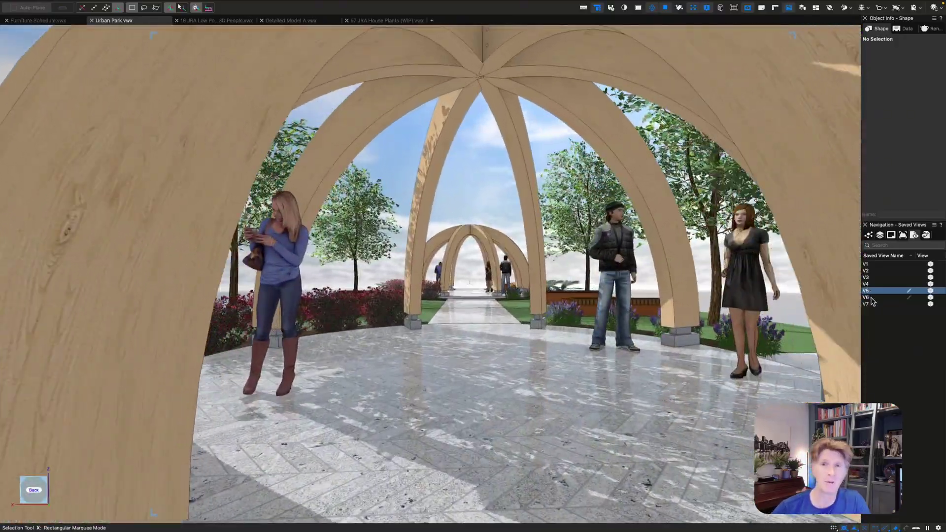
pyautogui.doubleClick(870, 298)
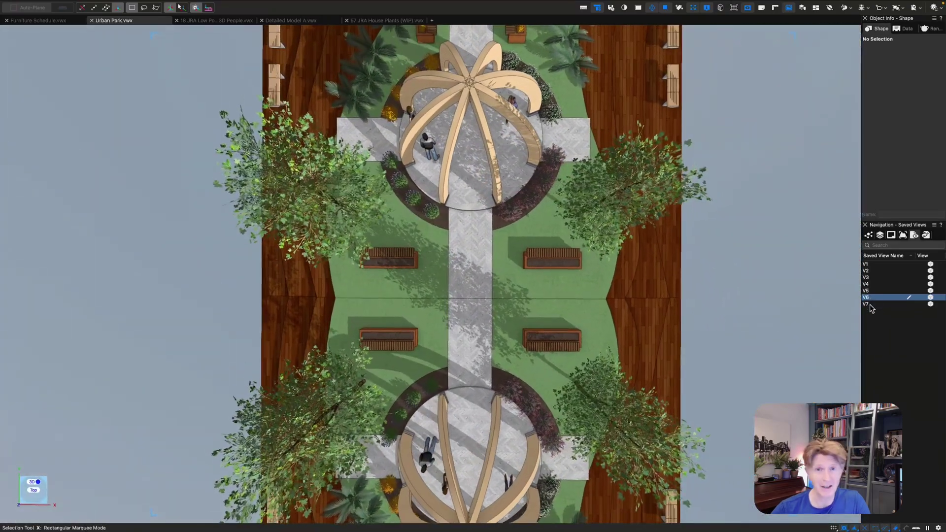
pyautogui.doubleClick(870, 304)
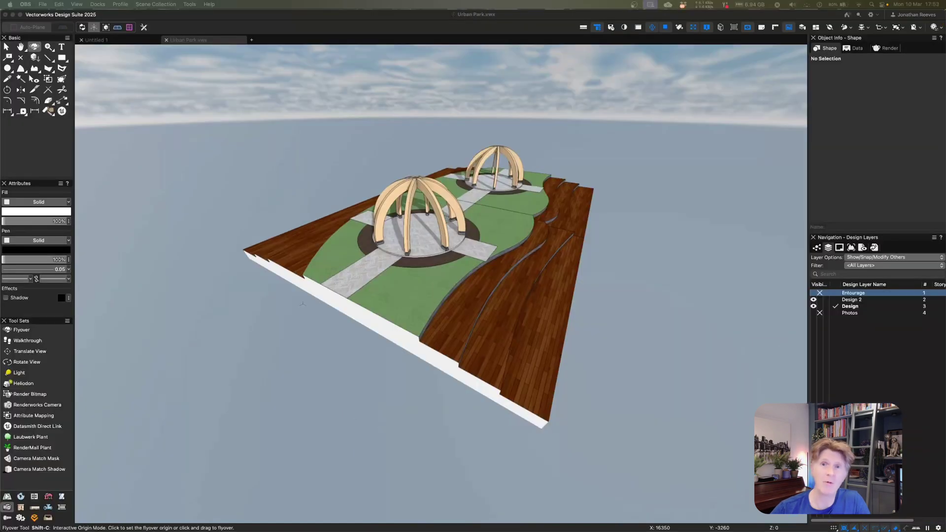
# Step: Export the park model as the Cinema 4D file Urban Park.c4d into a new Documents folder named Urban Park Tutorial
pyautogui.click(386, 125)
pyautogui.click(64, 4)
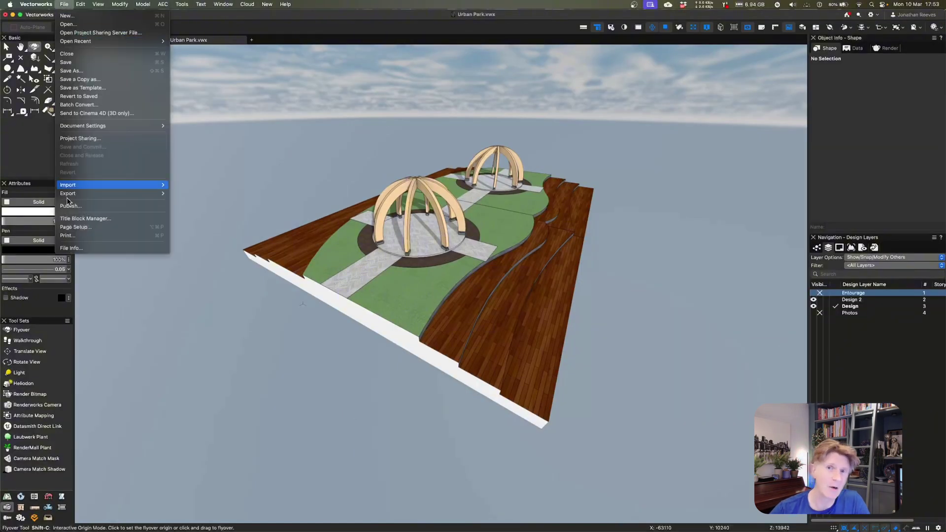
pyautogui.moveTo(68, 194)
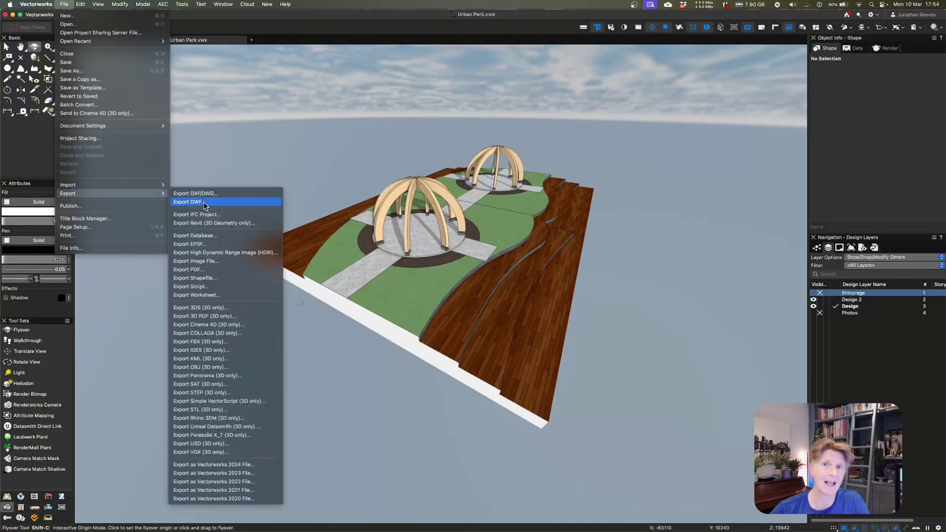
pyautogui.click(222, 325)
pyautogui.click(555, 260)
pyautogui.click(215, 69)
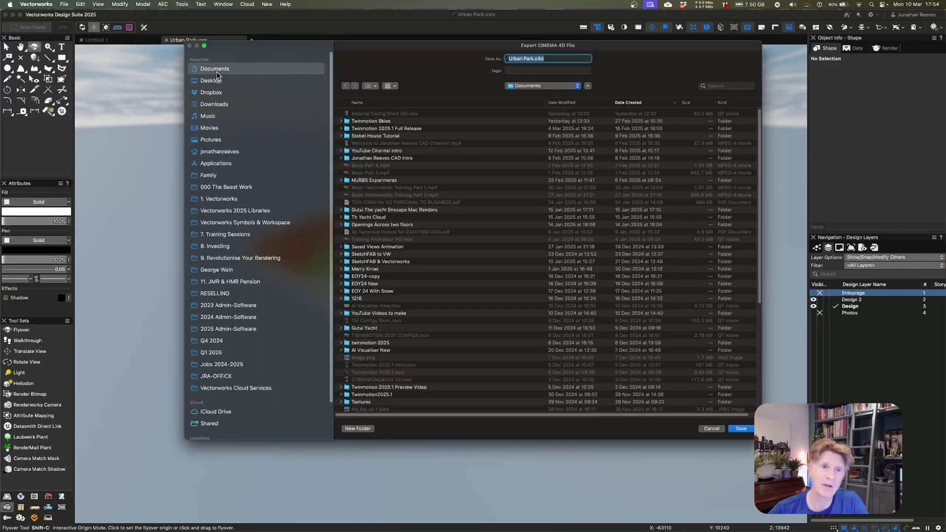
pyautogui.click(357, 428)
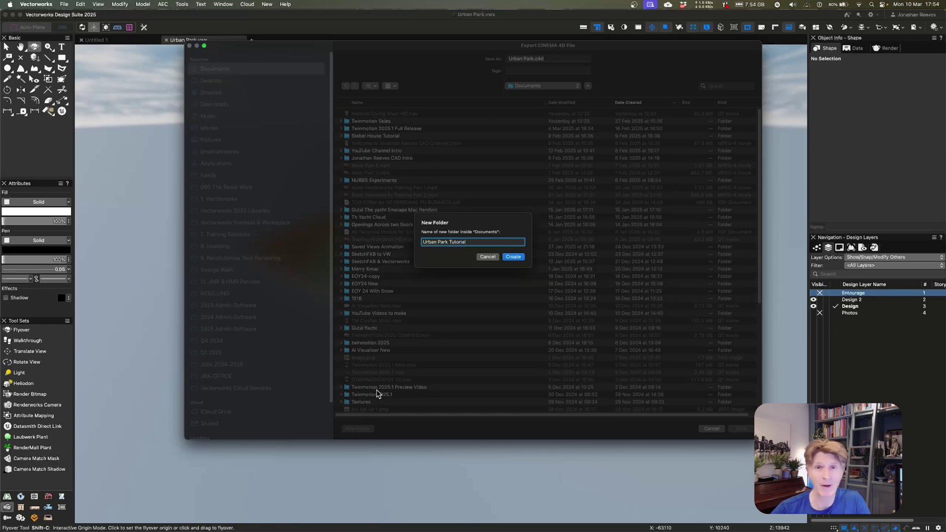
pyautogui.press('Return')
pyautogui.press('Return')
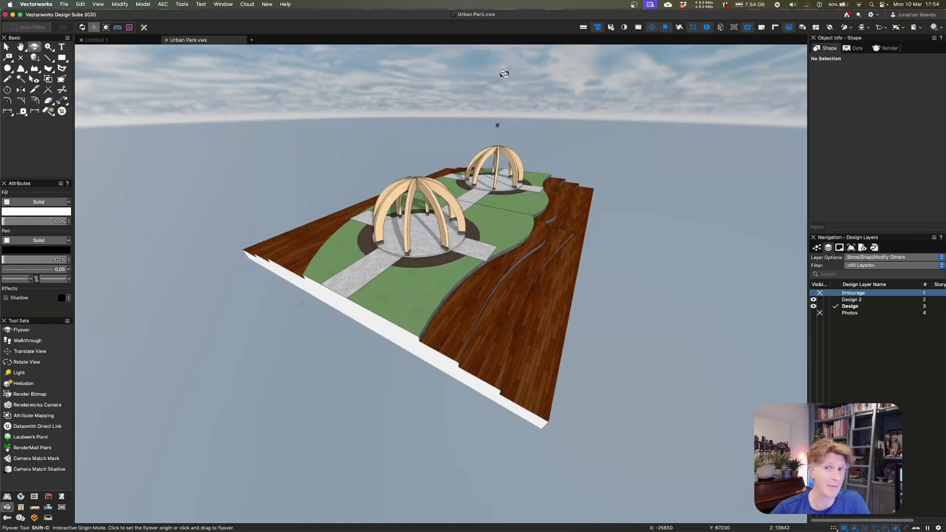
# Step: Switch to the Epic Games Launcher and launch Twinmotion 2025.1
pyautogui.click(591, 518)
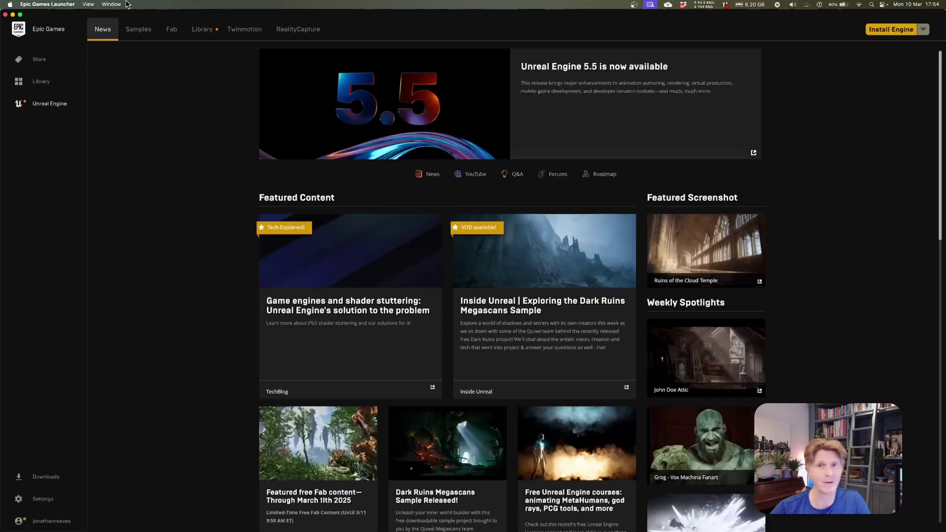
pyautogui.click(246, 37)
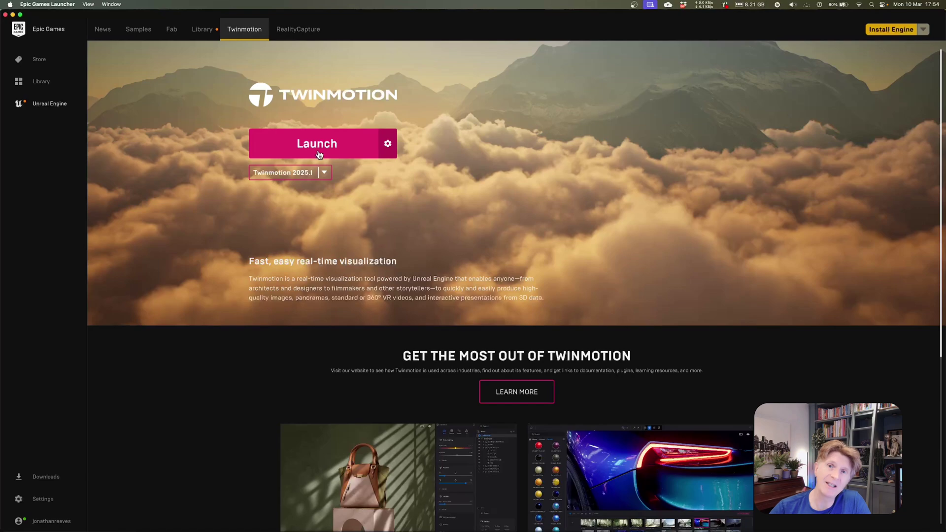
pyautogui.click(326, 175)
pyautogui.click(340, 141)
pyautogui.click(333, 143)
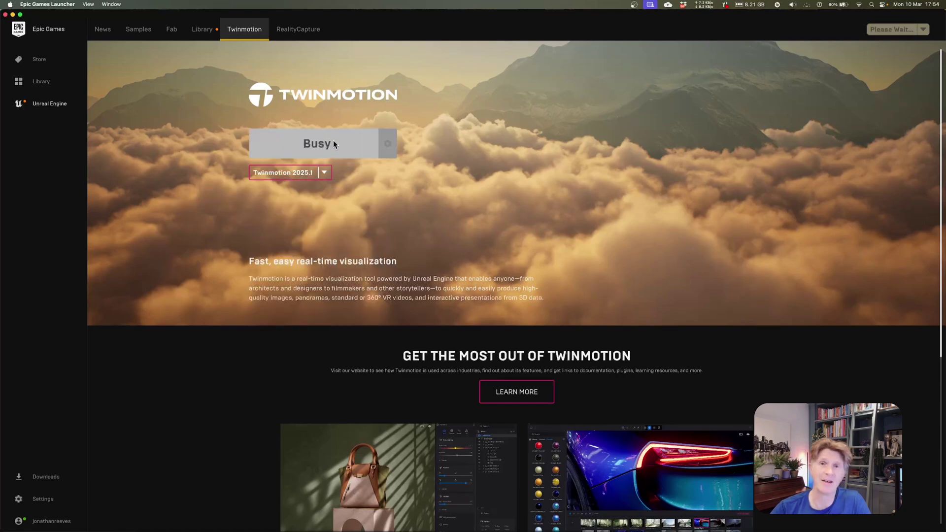
pyautogui.press('super+Tab')
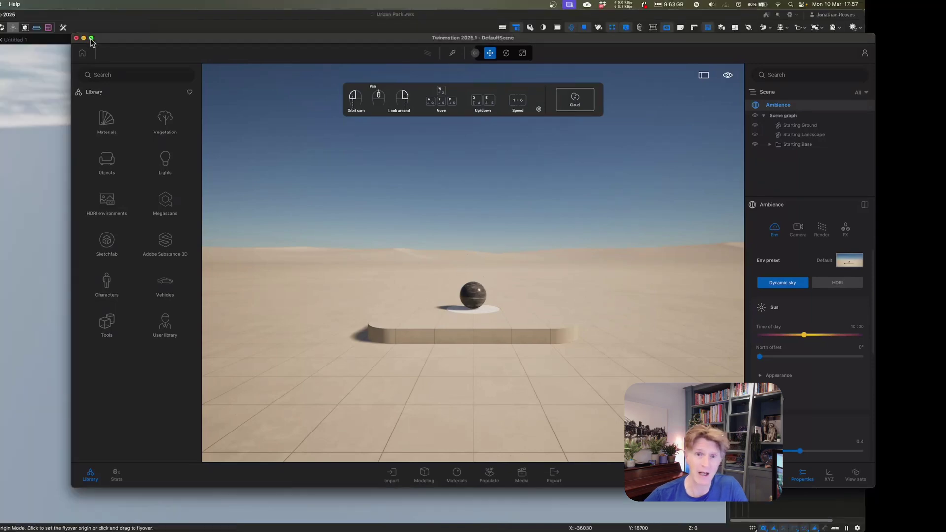
# Step: Expand the Twinmotion window to full screen and delete the Starting Base from the scene
pyautogui.click(91, 38)
pyautogui.click(865, 120)
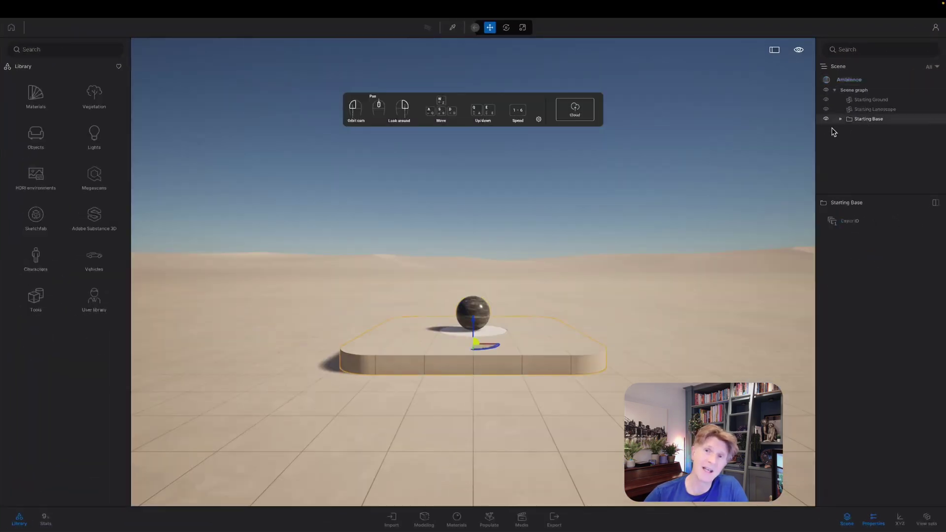
pyautogui.press('Delete')
# Step: Choose Urban Park.c4d from the Urban Park Tutorial folder as the geometry file to import
pyautogui.click(393, 520)
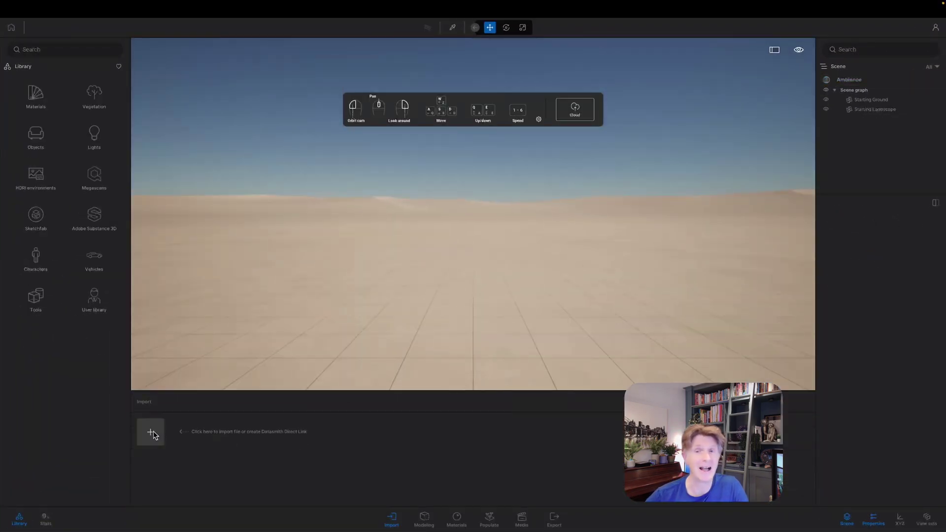
pyautogui.click(150, 432)
pyautogui.click(516, 261)
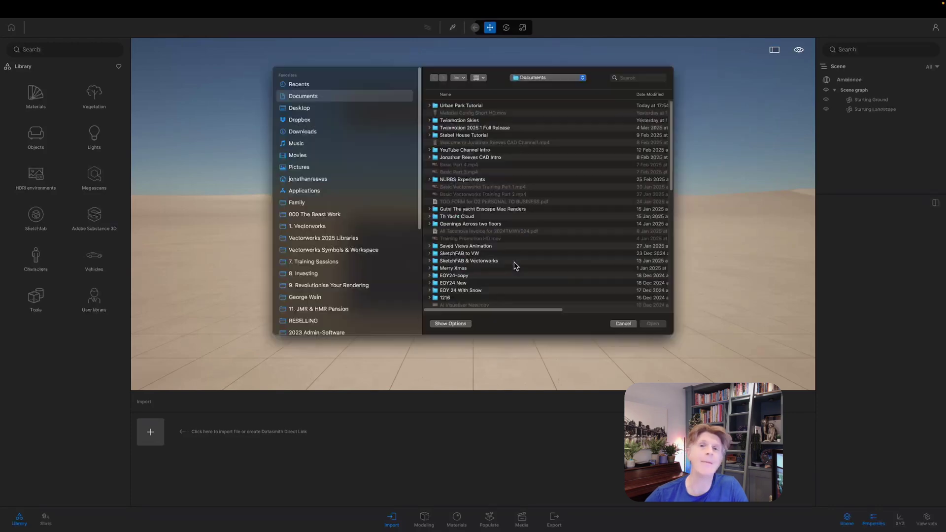
pyautogui.doubleClick(483, 107)
pyautogui.click(476, 108)
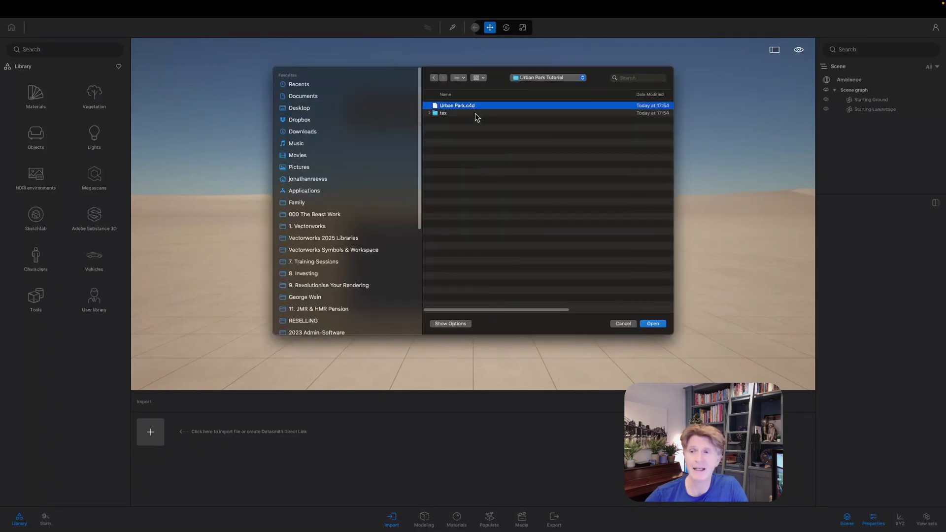
pyautogui.click(654, 324)
# Step: Import the geometry with Keep hierarchy, using the scene material for the Sky Material conflict
pyautogui.click(383, 284)
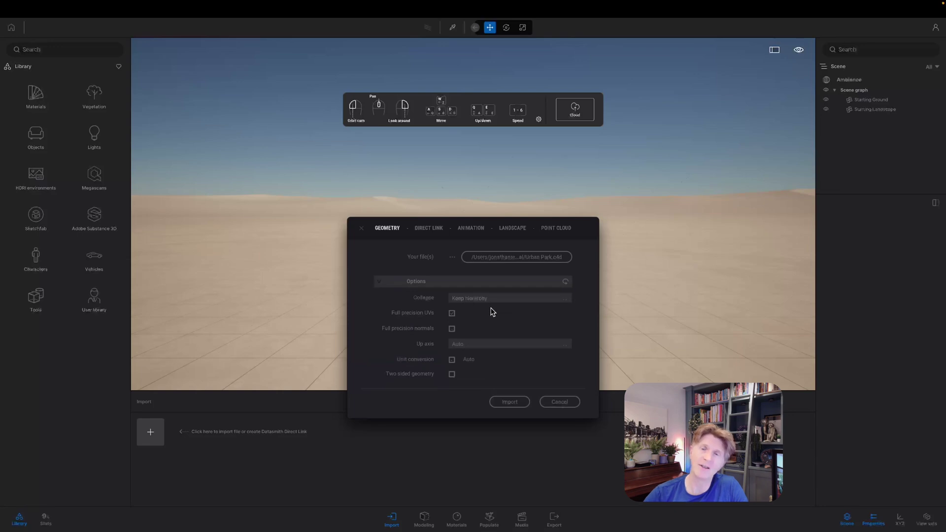
pyautogui.click(508, 402)
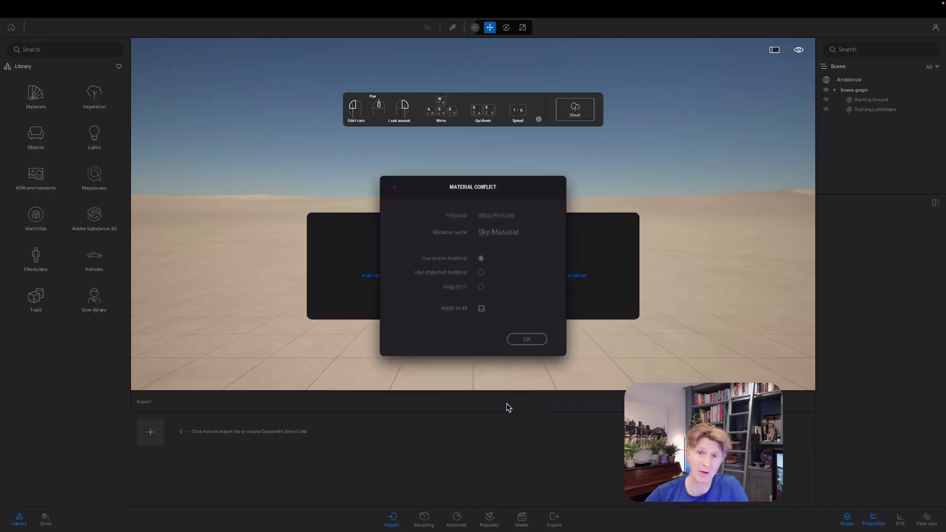
pyautogui.click(529, 339)
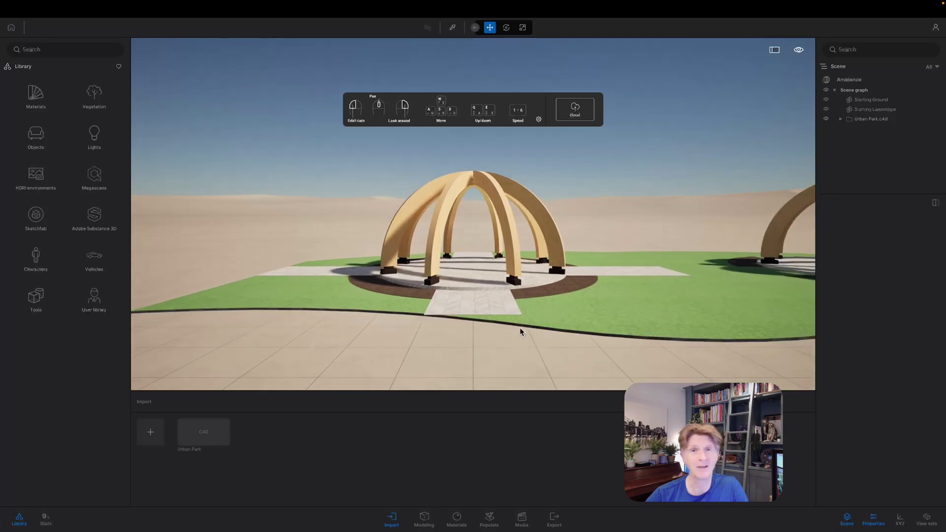
# Step: Lower the Starting Ground so that it sits beneath the imported park's stepped decking
pyautogui.moveTo(520, 328); pyautogui.dragTo(699, 335)
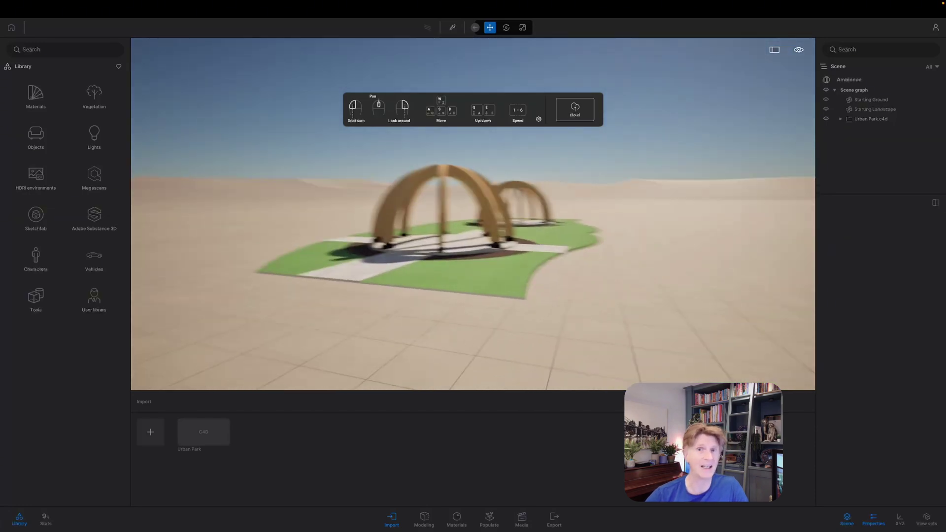
pyautogui.moveTo(335, 306); pyautogui.dragTo(371, 305)
pyautogui.scroll(3, 371, 306)
pyautogui.scroll(-3, 394, 312)
pyautogui.click(412, 314)
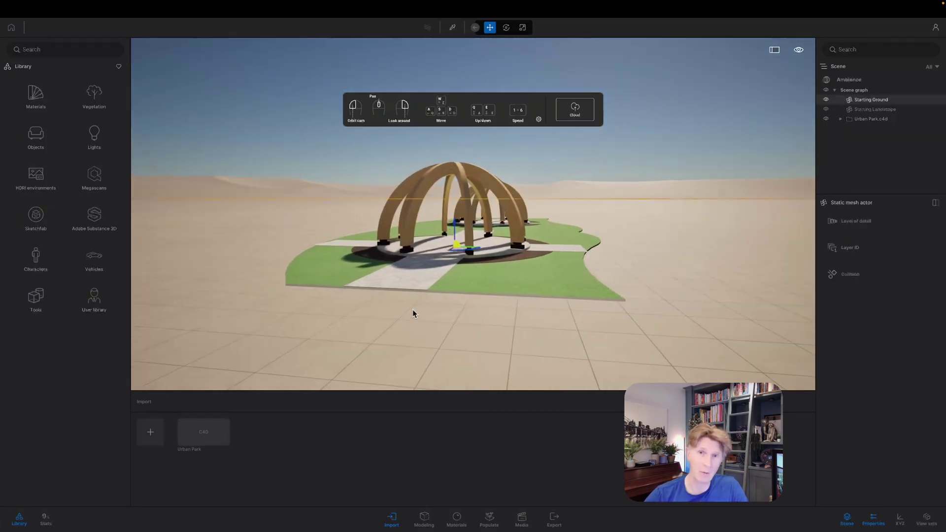
pyautogui.moveTo(455, 225); pyautogui.dragTo(457, 254)
# Step: Hide the navigation help overlay in the viewport
pyautogui.press('a')
pyautogui.moveTo(569, 245); pyautogui.dragTo(602, 161)
pyautogui.press('w')
pyautogui.press('d')
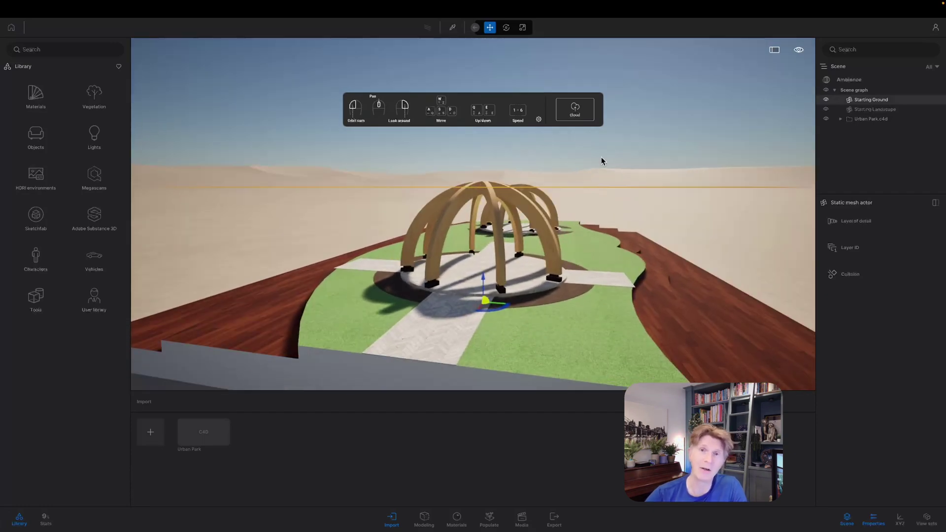
pyautogui.click(538, 120)
pyautogui.click(488, 302)
pyautogui.press('s')
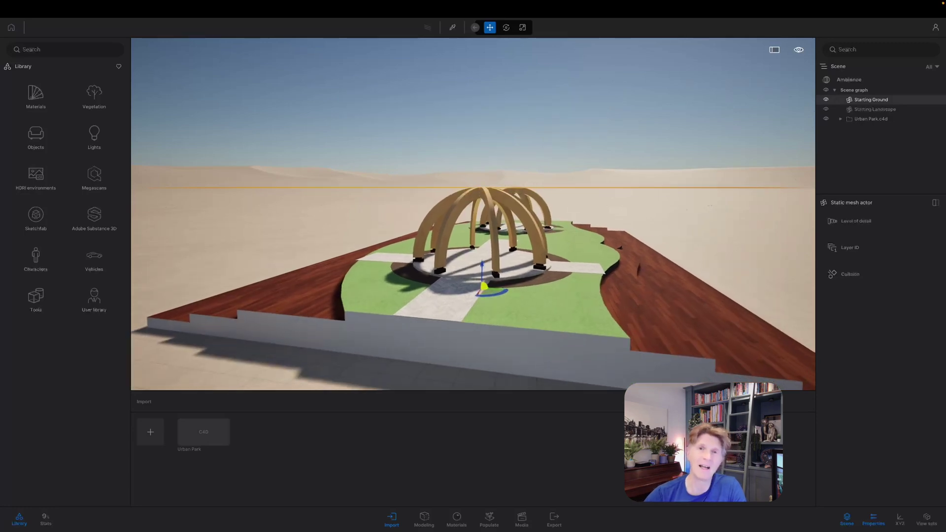
# Step: Delete the Starting Landscape from the scene, keeping the ground plane
pyautogui.moveTo(601, 218); pyautogui.dragTo(629, 137, button='right')
pyautogui.press('w')
pyautogui.press('e')
pyautogui.click(605, 152)
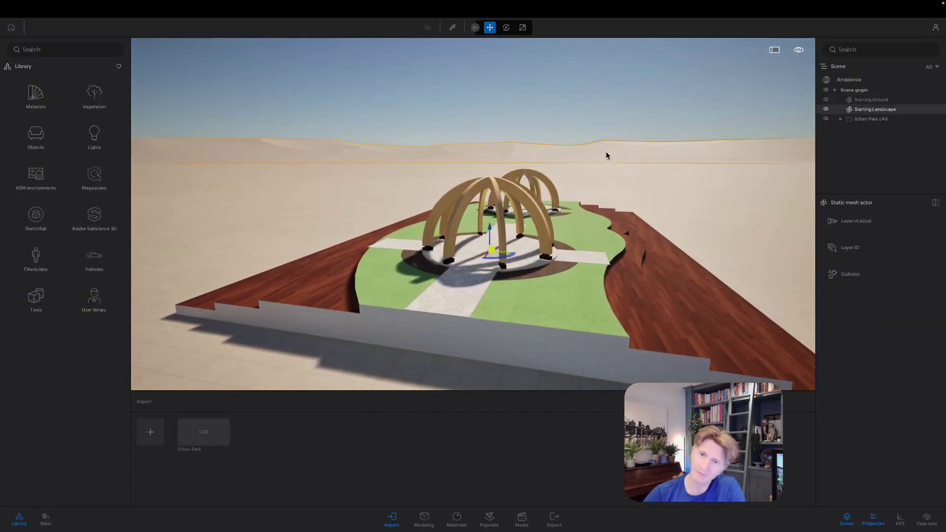
pyautogui.press('Delete')
# Step: Apply the Sunny coast environment preset to the scene's ambience
pyautogui.click(849, 80)
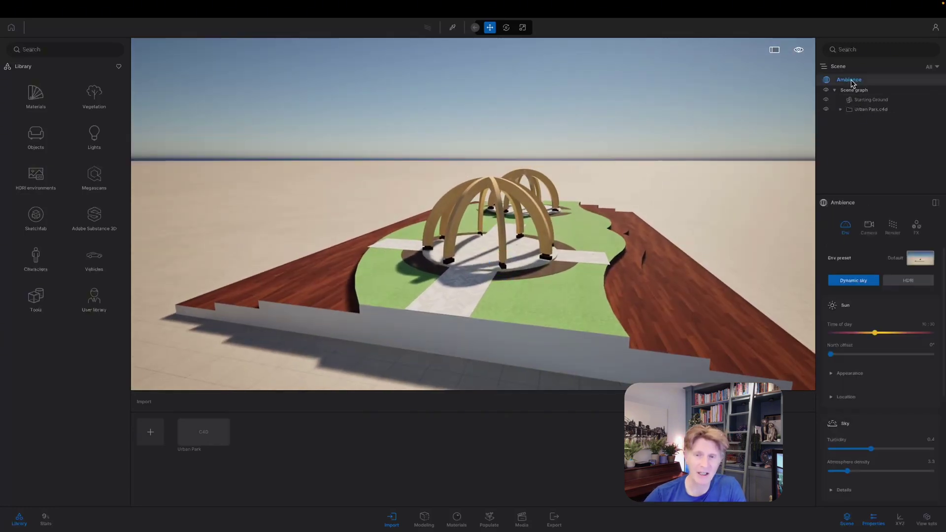
pyautogui.click(896, 262)
pyautogui.click(753, 344)
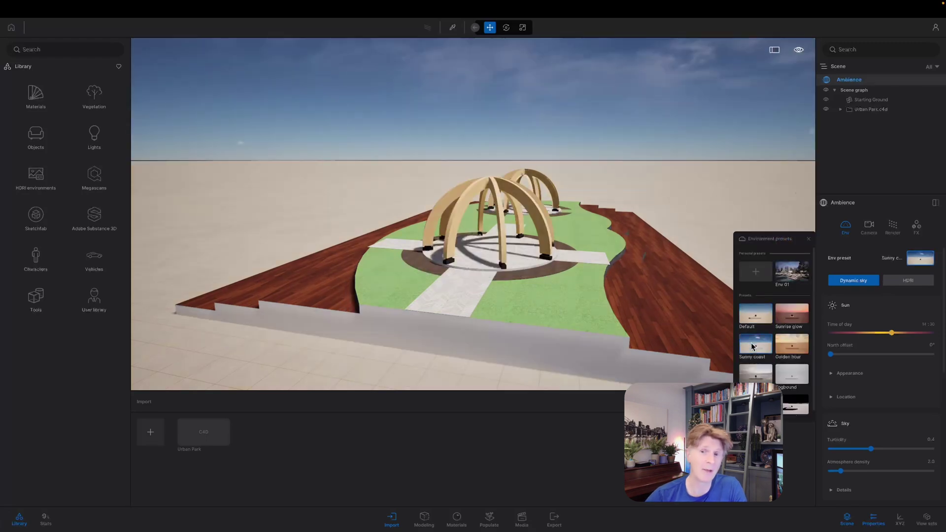
pyautogui.moveTo(615, 321); pyautogui.dragTo(736, 254, button='right')
pyautogui.click(809, 239)
# Step: Lower the roughness of the red wood decking material to about 9%
pyautogui.moveTo(576, 243); pyautogui.dragTo(610, 185, button='middle')
pyautogui.moveTo(610, 186); pyautogui.dragTo(558, 246, button='right')
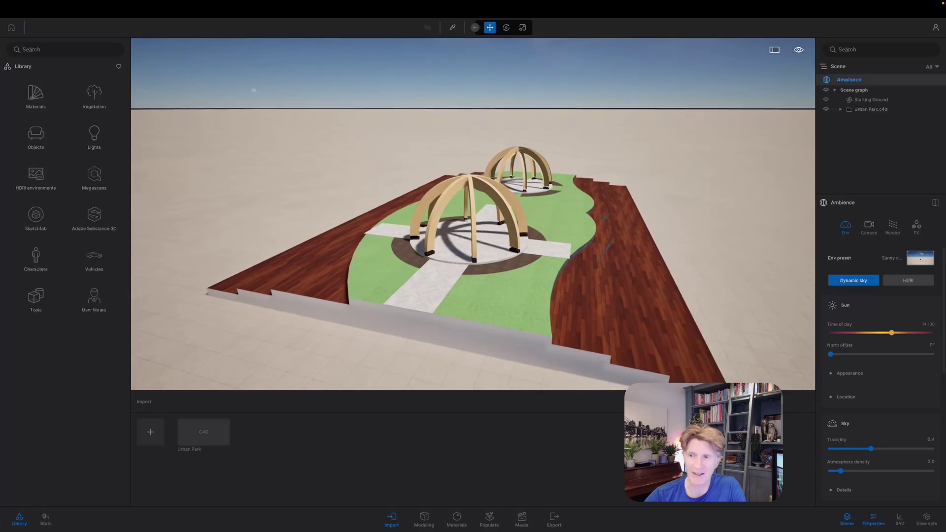
pyautogui.scroll(3, 461, 220)
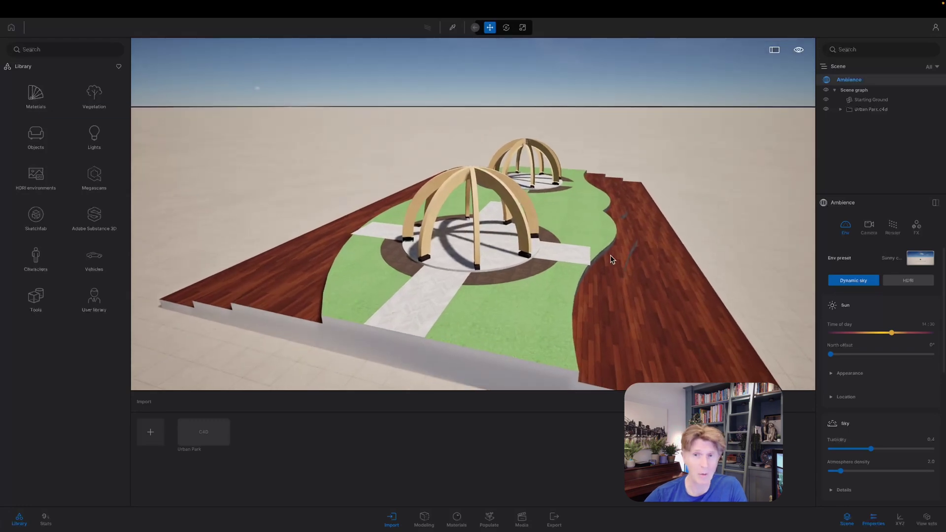
pyautogui.click(655, 320)
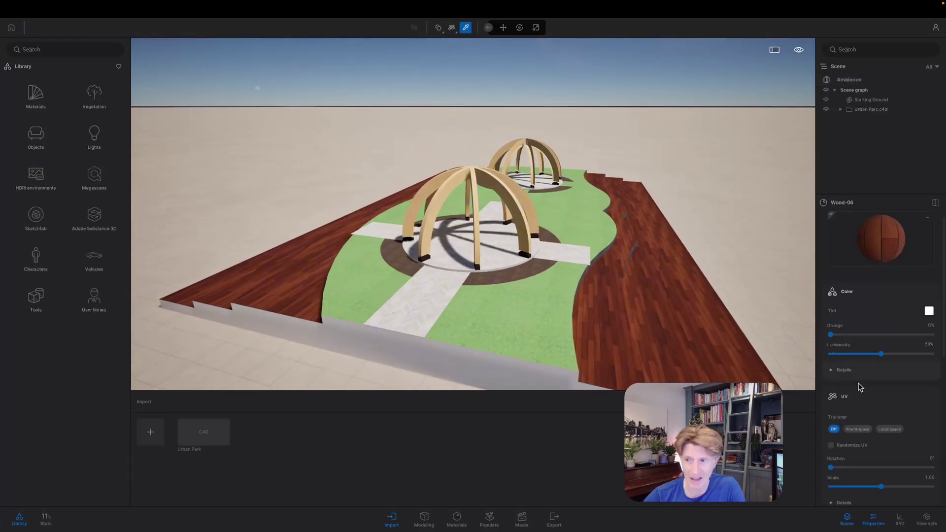
pyautogui.scroll(-3, 861, 412)
pyautogui.click(860, 475)
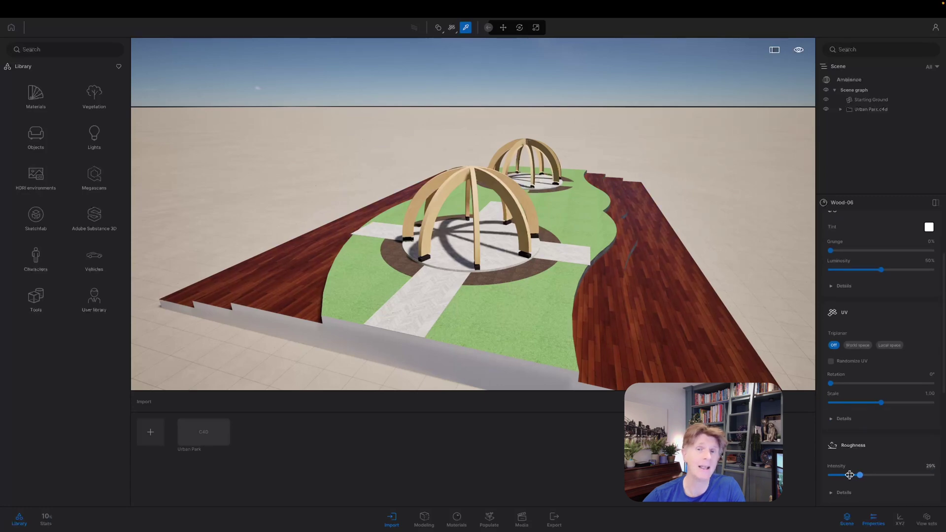
# Step: Apply the Grass 1 material from the Nature ground materials to the park's lawn only, leaving the surrounding ground without it
pyautogui.keyDown('shift'); pyautogui.moveTo(676, 354); pyautogui.dragTo(140, 95, button='middle'); pyautogui.keyUp('shift')
pyautogui.click(35, 102)
pyautogui.click(37, 222)
pyautogui.click(94, 94)
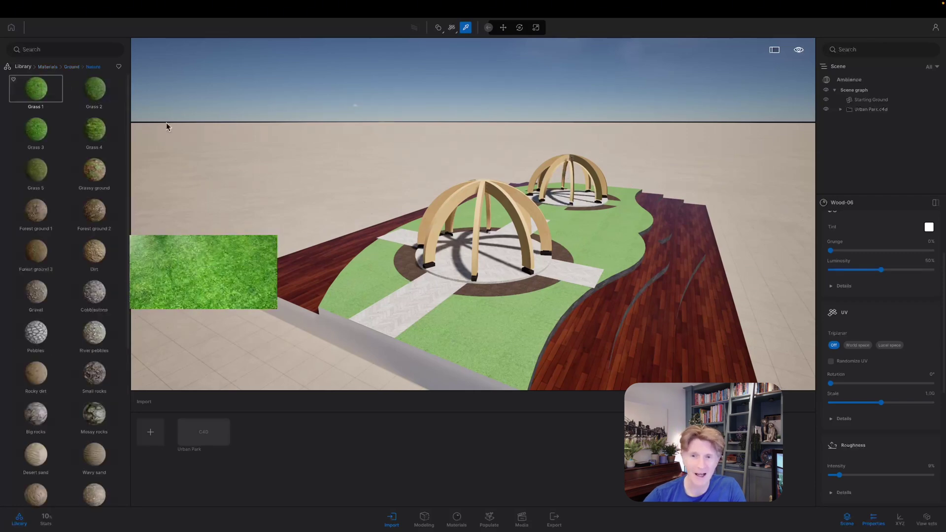
pyautogui.moveTo(167, 126); pyautogui.dragTo(369, 273)
pyautogui.moveTo(54, 99); pyautogui.dragTo(218, 306)
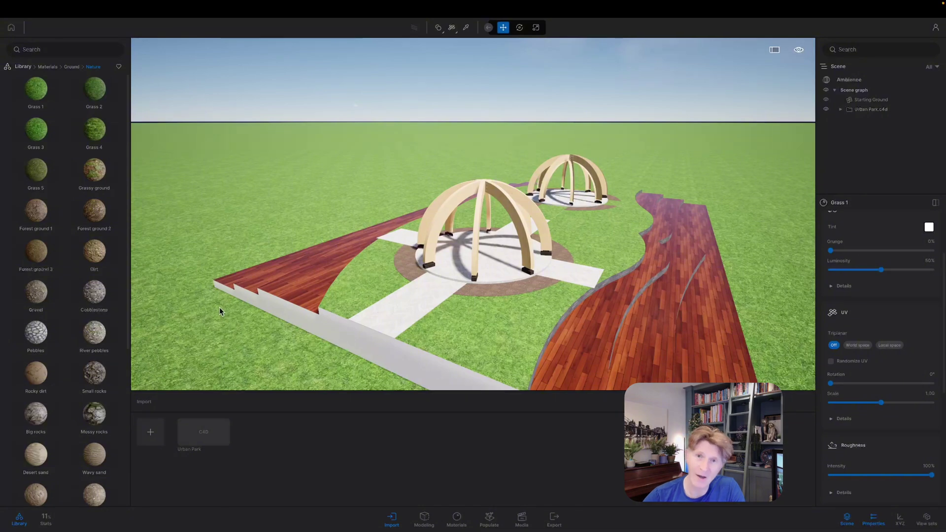
pyautogui.hotkey('ctrl', 'z')
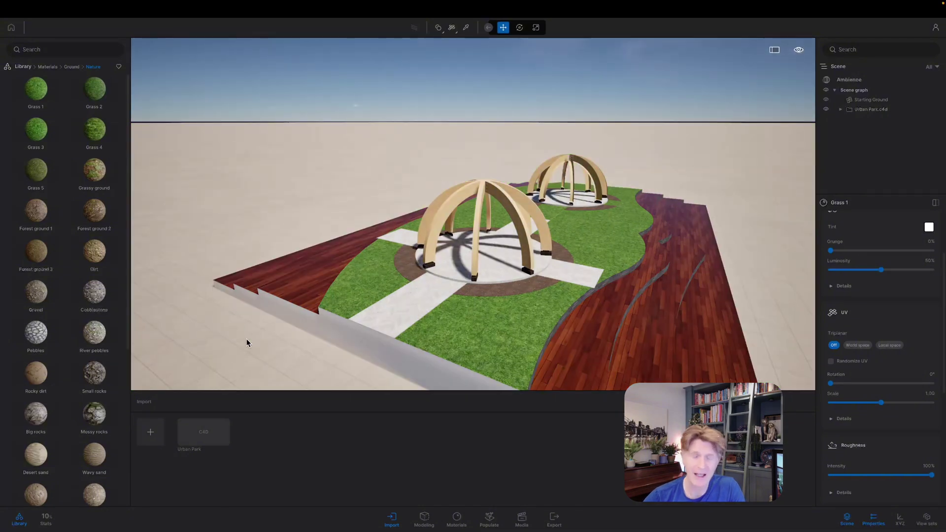
# Step: Apply the Dirt material to the ring-shaped planting beds around the timber domes
pyautogui.press('w')
pyautogui.moveTo(498, 312); pyautogui.dragTo(498, 376, button='right')
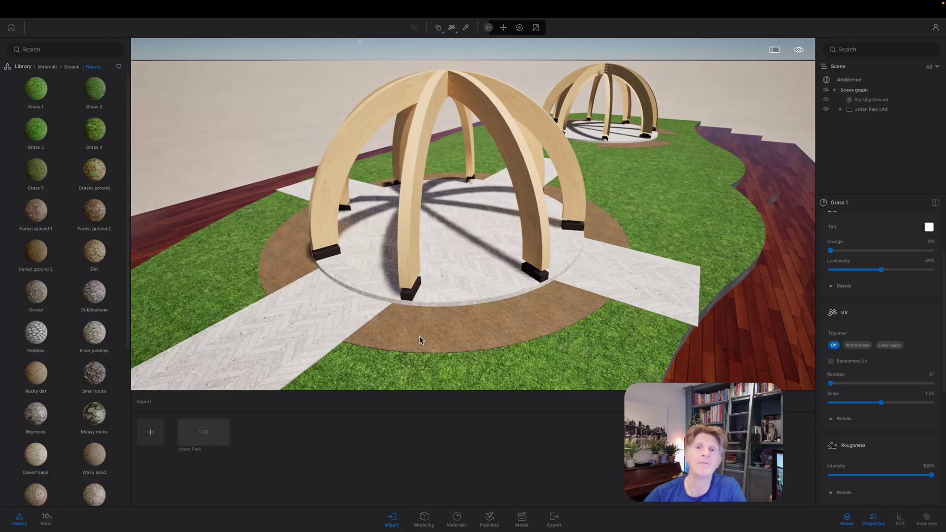
pyautogui.click(419, 340)
# Step: Place a Boston fern 2 bush in the dirt bed beside the path at the near dome
pyautogui.click(22, 66)
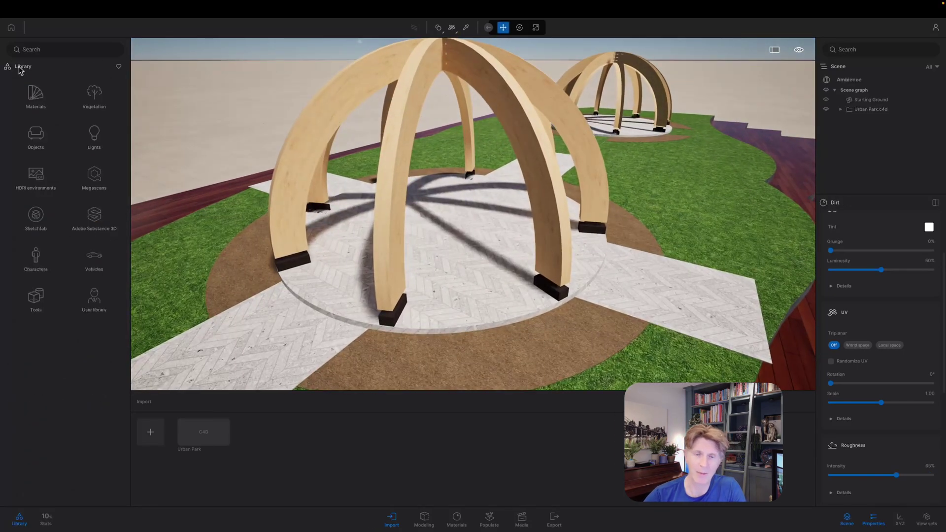
pyautogui.click(94, 103)
pyautogui.click(36, 137)
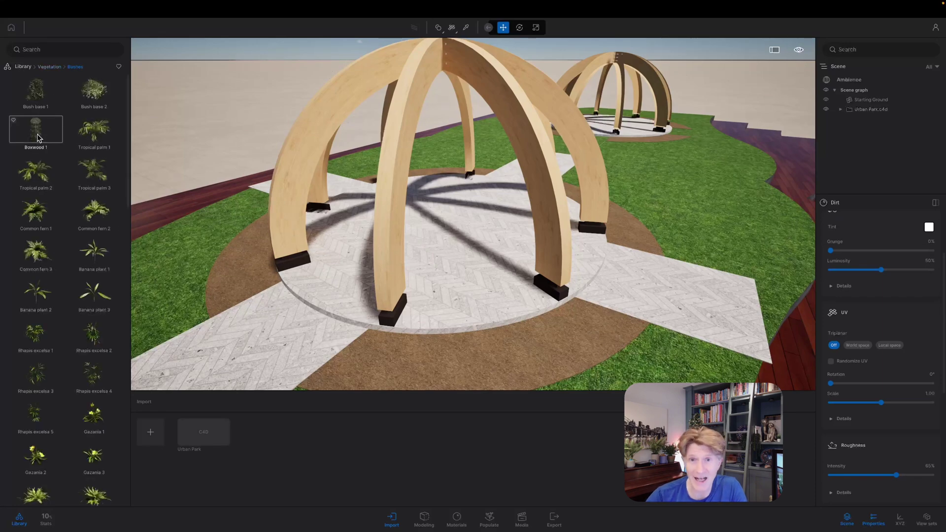
pyautogui.scroll(-3, 85, 282)
pyautogui.moveTo(100, 395); pyautogui.dragTo(412, 199)
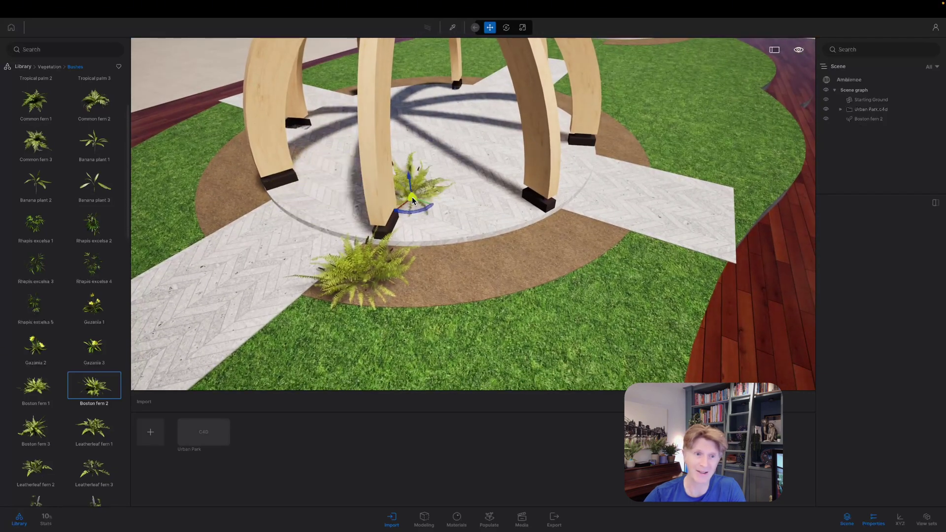
# Step: Add four instance copies of the Boston fern 2 along the same dirt bed
pyautogui.click(366, 279)
pyautogui.keyDown('alt'); pyautogui.moveTo(361, 281); pyautogui.dragTo(559, 249); pyautogui.keyUp('alt')
pyautogui.click(500, 313)
pyautogui.click(501, 313)
pyautogui.click(500, 313)
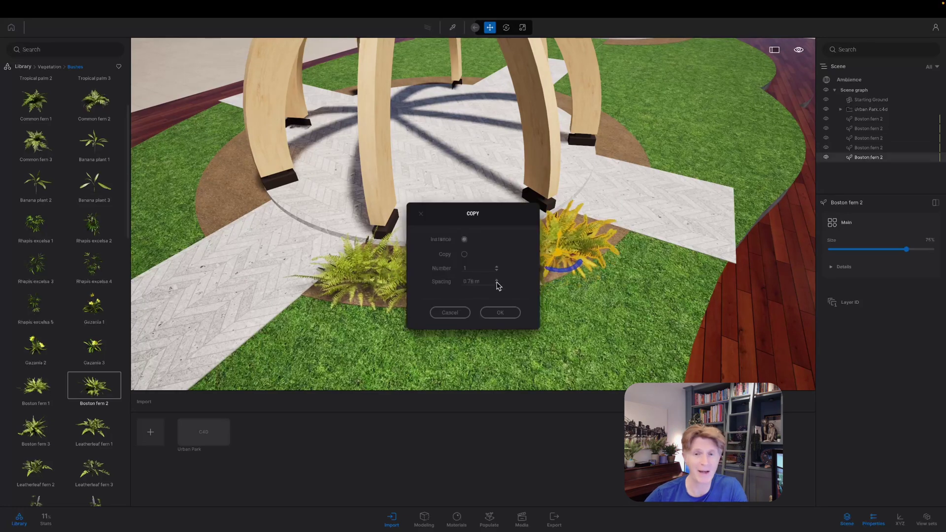
pyautogui.click(501, 313)
# Step: Place an Iris tectorum 2 bush in the dirt bed on the other side of the path
pyautogui.moveTo(475, 316); pyautogui.dragTo(232, 191, button='right')
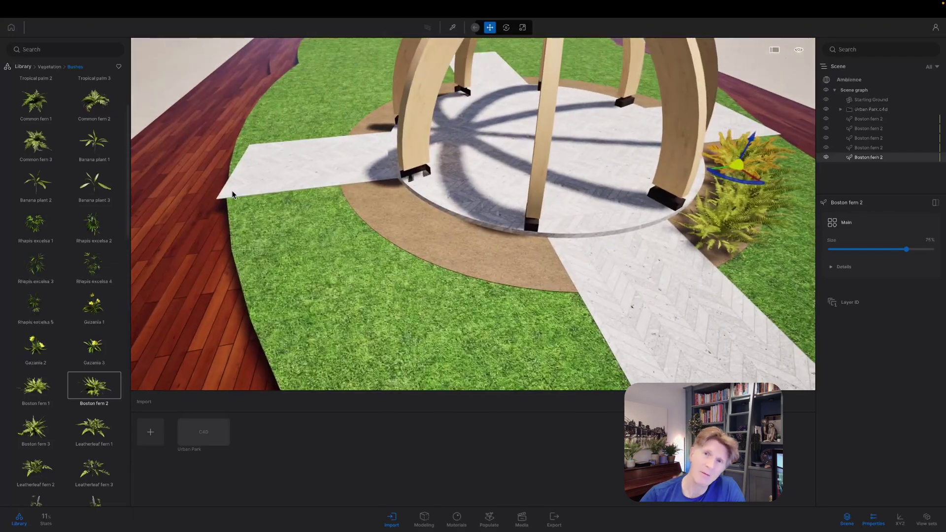
pyautogui.scroll(-5, 98, 365)
pyautogui.moveTo(36, 385); pyautogui.dragTo(461, 252)
# Step: Fill the rest of that dirt bed with instance copies of the Iris tectorum 2, following its curve
pyautogui.click(500, 313)
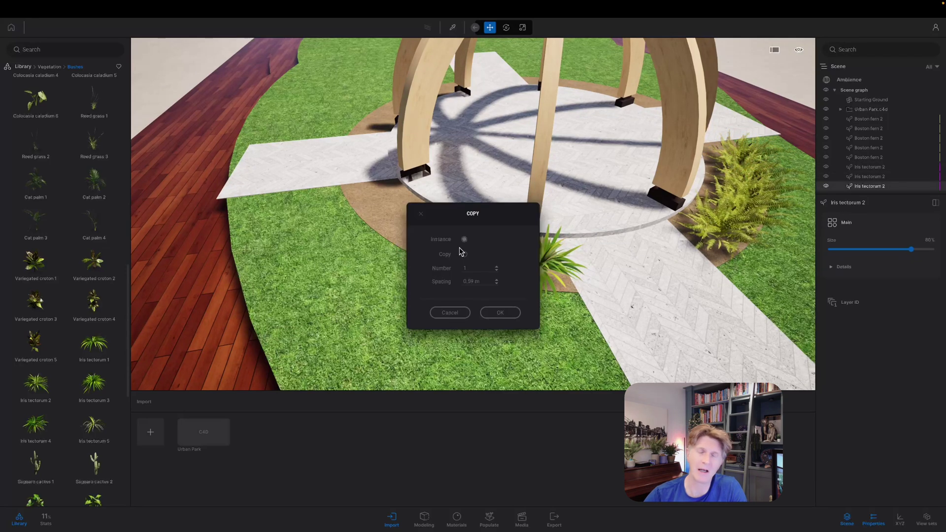
pyautogui.click(500, 313)
pyautogui.keyDown('shift'); pyautogui.moveTo(461, 252); pyautogui.dragTo(470, 273, button='middle'); pyautogui.keyUp('shift')
pyautogui.keyDown('shift'); pyautogui.moveTo(467, 248); pyautogui.dragTo(394, 187); pyautogui.keyUp('shift')
pyautogui.click(496, 310)
pyautogui.click(500, 312)
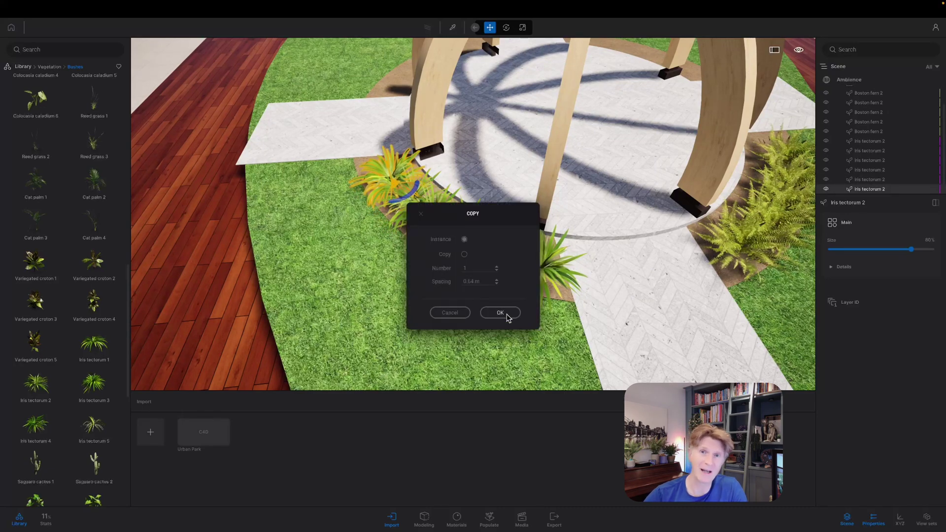
pyautogui.click(500, 313)
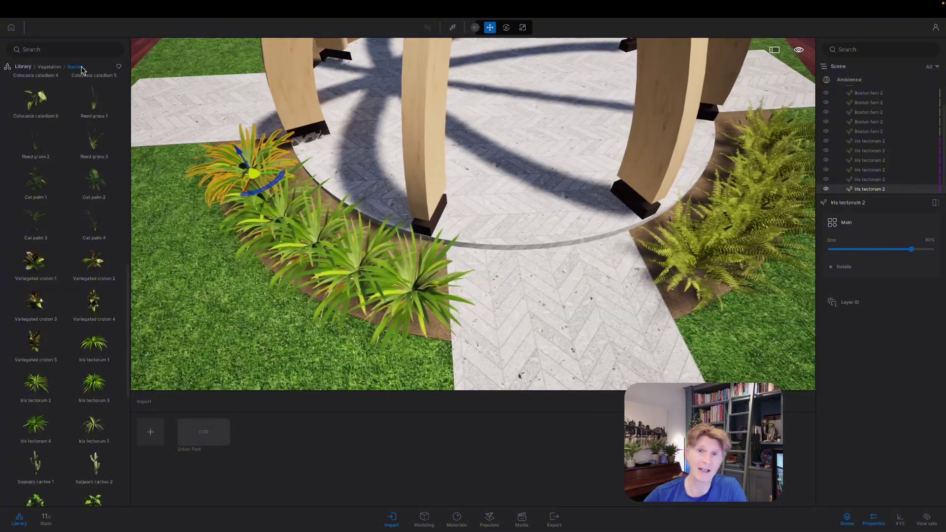
# Step: Place six Hachiku bamboo trees along both edges of the lawn, around the near and far domes
pyautogui.moveTo(176, 144); pyautogui.dragTo(336, 285, button='right')
pyautogui.scroll(-5, 330, 296)
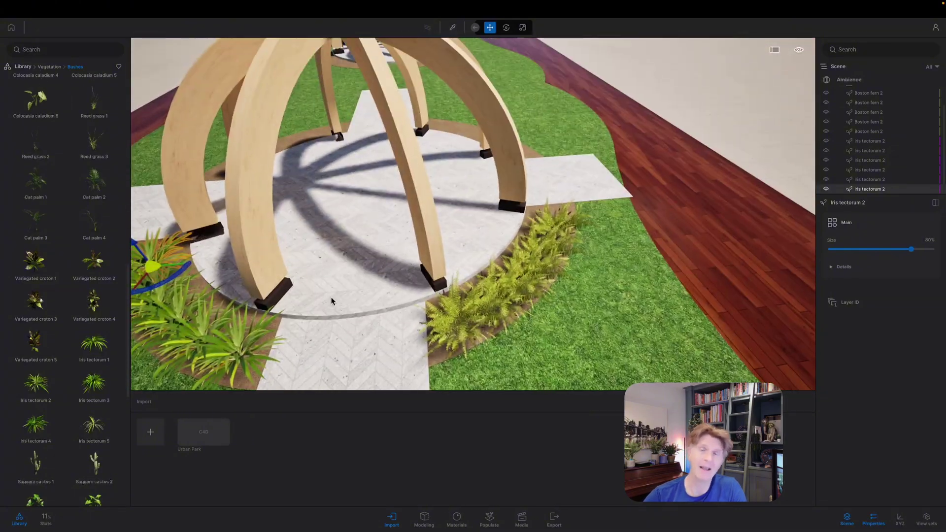
pyautogui.moveTo(456, 320); pyautogui.dragTo(260, 199, button='right')
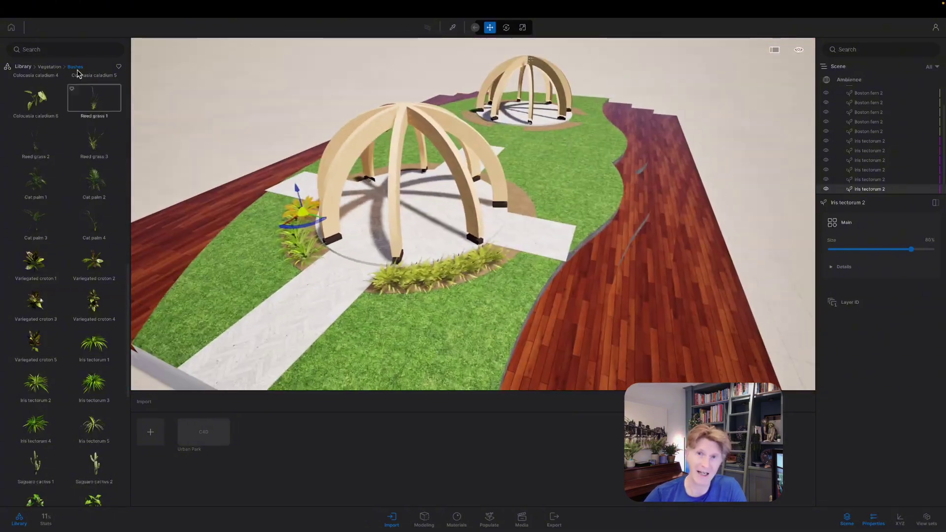
pyautogui.click(23, 67)
pyautogui.press('w')
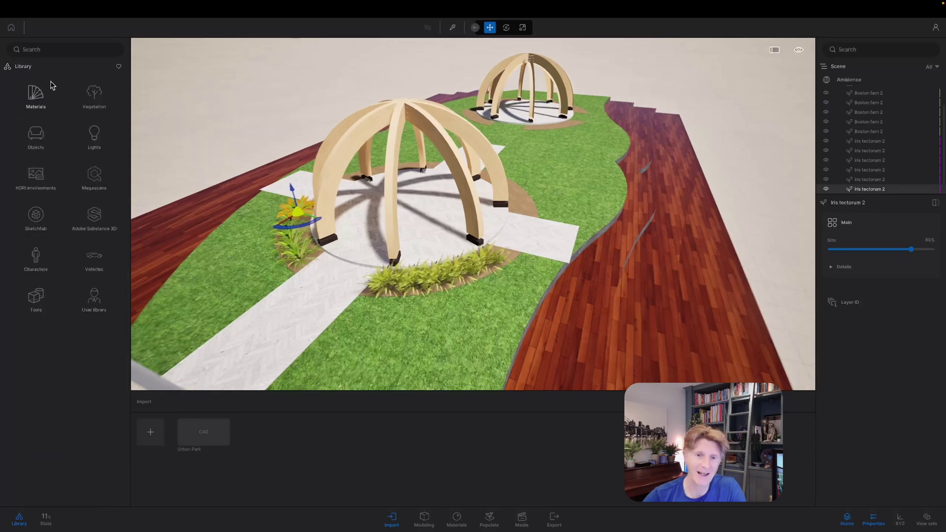
pyautogui.click(95, 96)
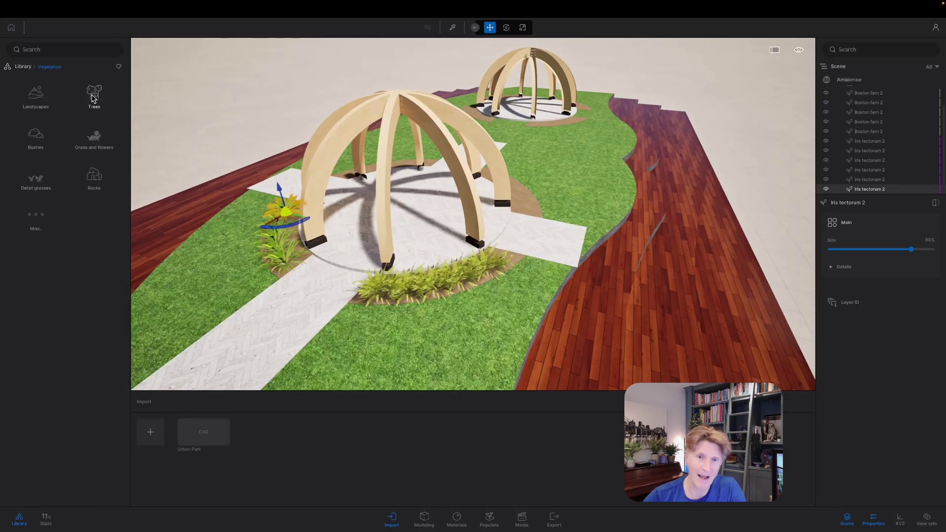
pyautogui.click(93, 98)
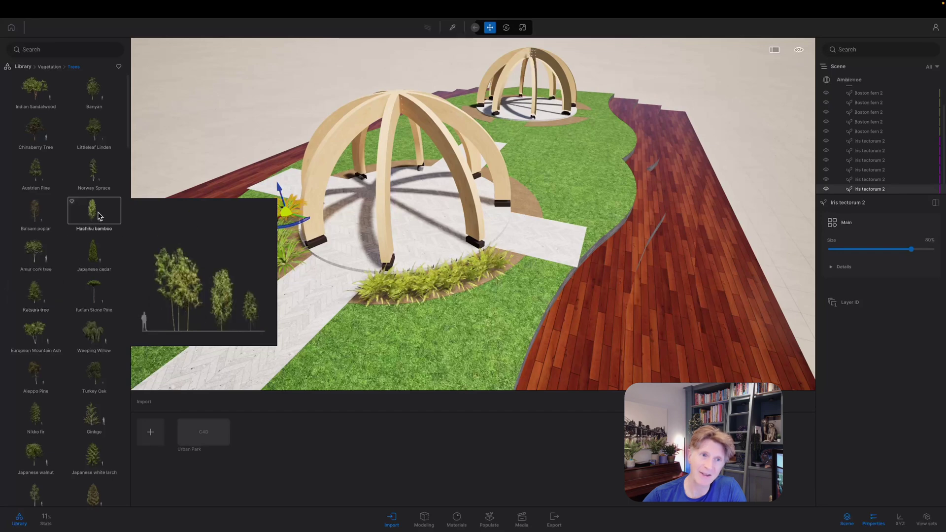
pyautogui.moveTo(99, 217); pyautogui.dragTo(500, 234)
pyautogui.press('a')
pyautogui.press('e')
pyautogui.press('d')
pyautogui.press('e')
# Step: Try an extra Hachiku bamboo tree beside the far dome and delete it
pyautogui.click(431, 283)
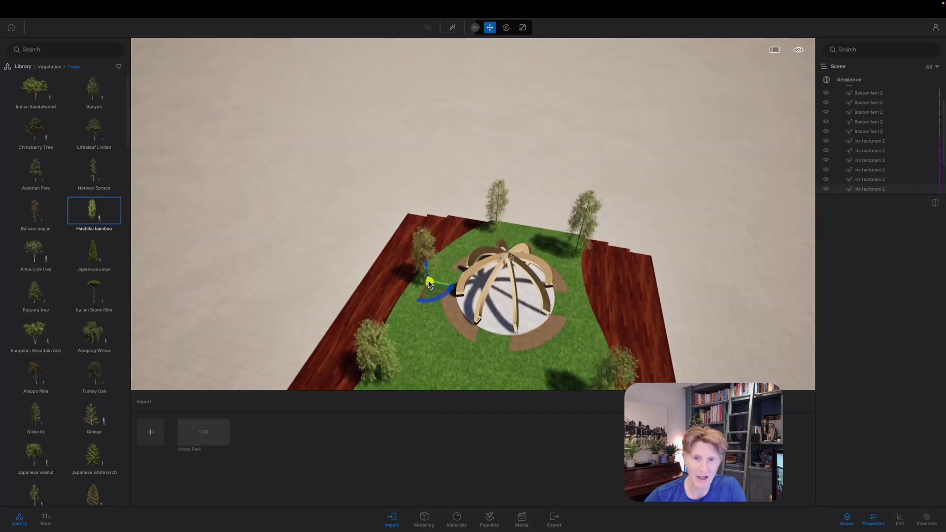
pyautogui.click(585, 314)
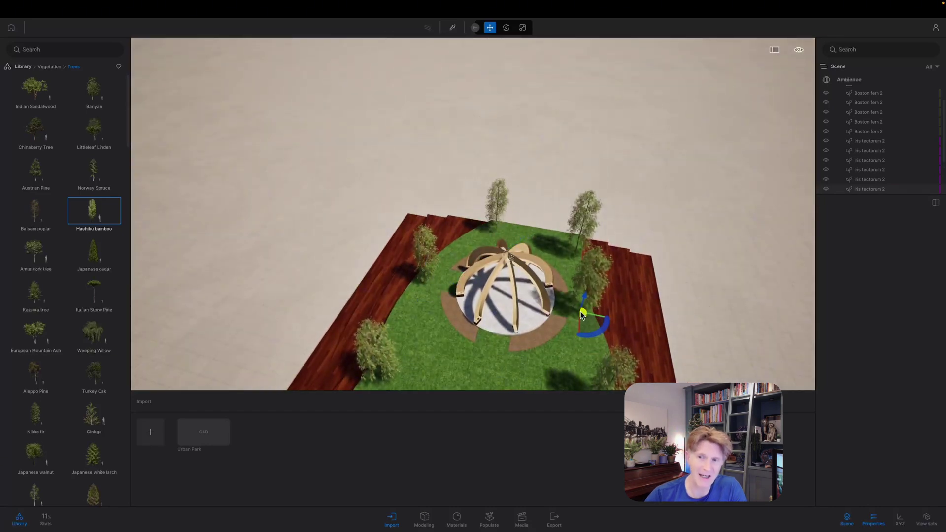
pyautogui.moveTo(585, 316); pyautogui.dragTo(426, 246)
pyautogui.click(427, 246)
pyautogui.click(430, 275)
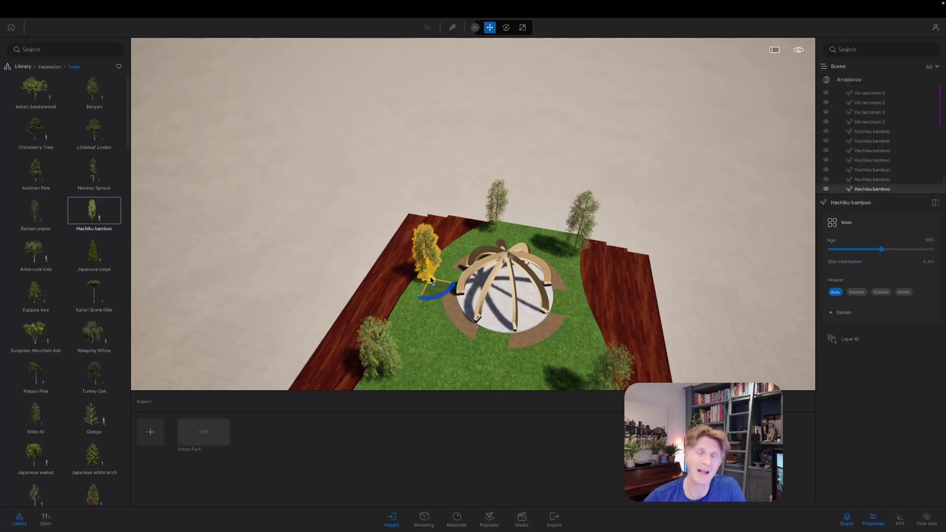
pyautogui.press('Delete')
# Step: Place two more Hachiku bamboo trees at the front of the lawn, one on each side of the path
pyautogui.moveTo(431, 307); pyautogui.dragTo(433, 152, button='middle')
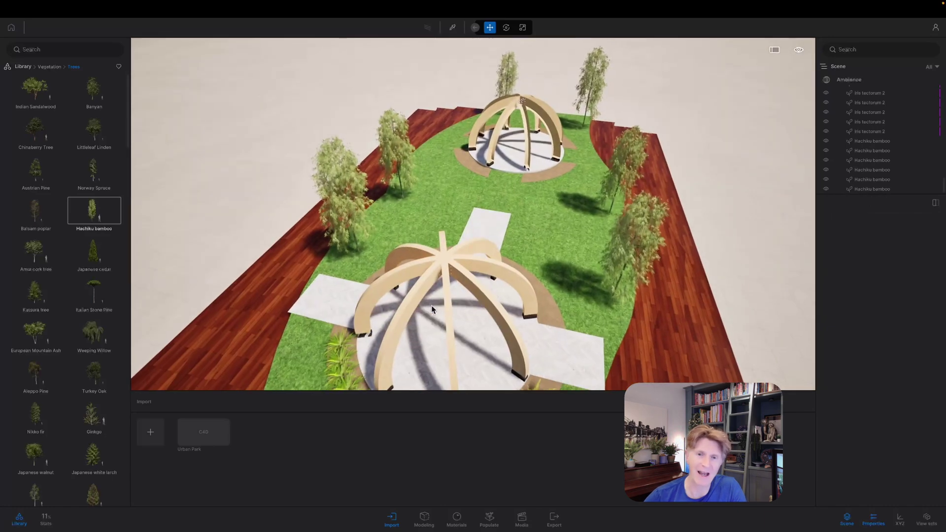
pyautogui.scroll(-3, 453, 318)
pyautogui.moveTo(475, 330); pyautogui.dragTo(475, 227, button='middle')
pyautogui.moveTo(92, 210); pyautogui.dragTo(340, 292)
pyautogui.moveTo(93, 209); pyautogui.dragTo(512, 334)
pyautogui.keyDown('shift'); pyautogui.moveTo(410, 331); pyautogui.dragTo(380, 317, button='middle'); pyautogui.keyUp('shift')
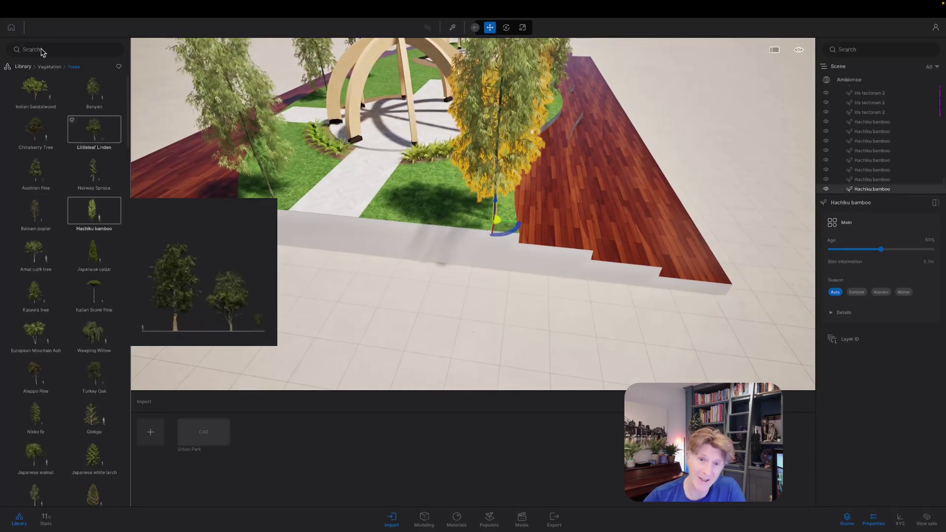
# Step: Place the Group01 character group on the side paving next to the near dome
pyautogui.click(25, 68)
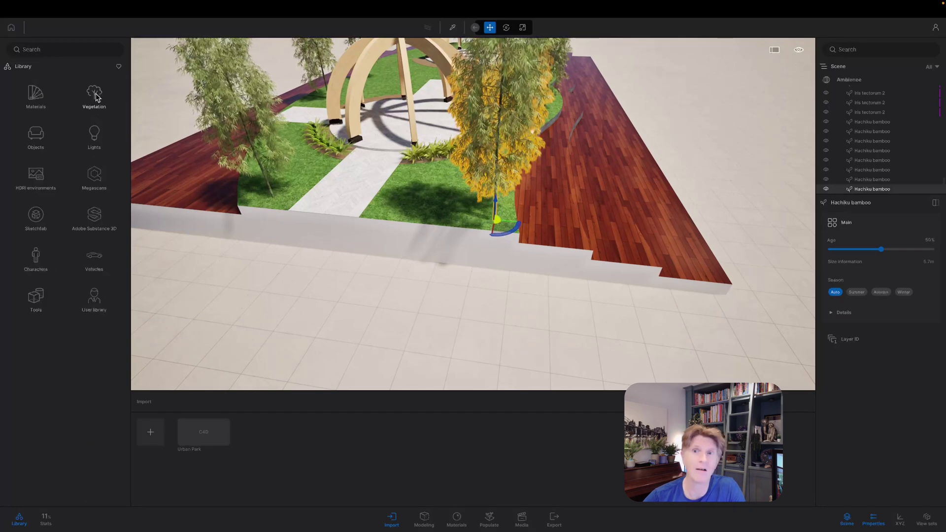
pyautogui.click(35, 256)
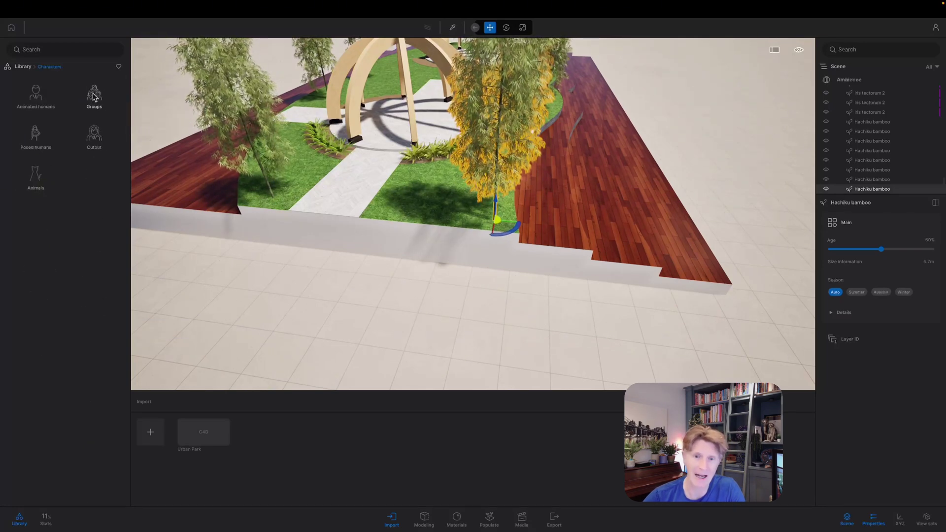
pyautogui.click(94, 95)
pyautogui.moveTo(42, 96); pyautogui.dragTo(350, 156)
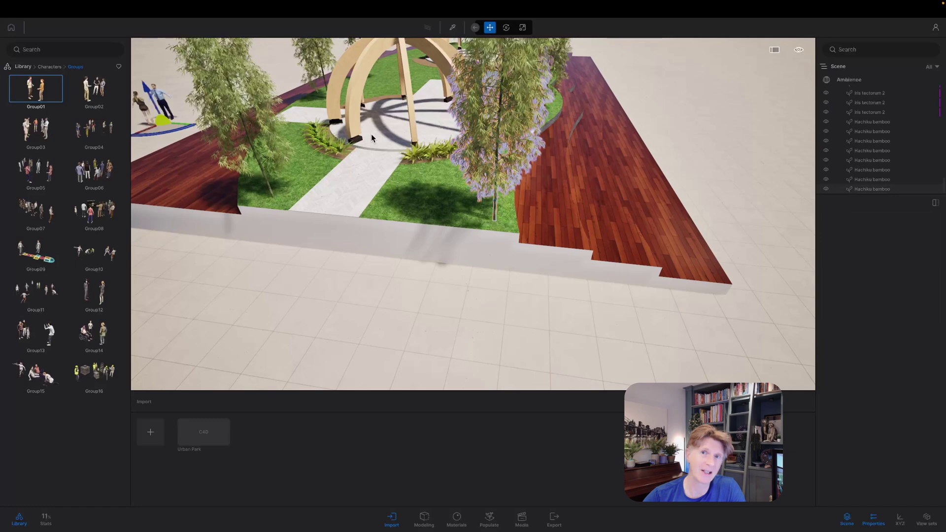
pyautogui.moveTo(377, 129); pyautogui.dragTo(396, 276, button='middle')
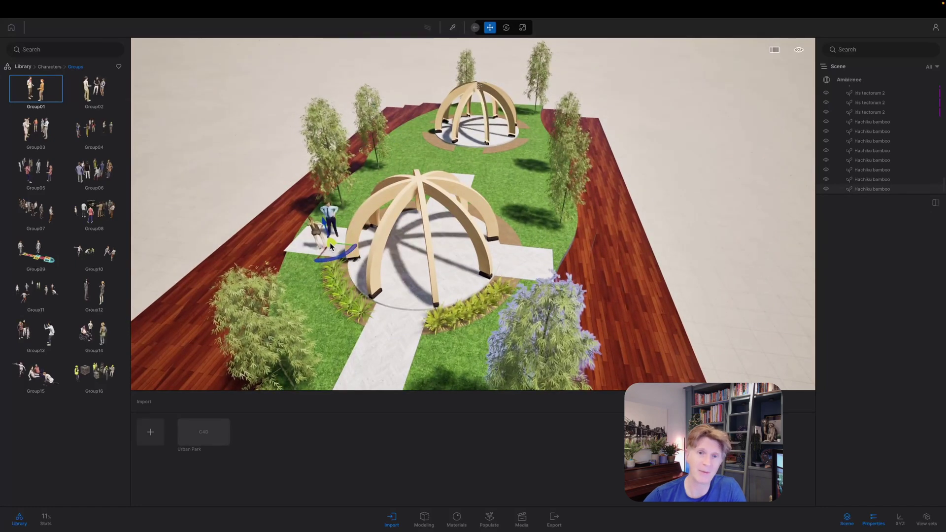
# Step: Place the Group02 characters inside the near dome and another Group01 inside the far dome
pyautogui.moveTo(94, 89); pyautogui.dragTo(456, 269)
pyautogui.click(456, 270)
pyautogui.moveTo(36, 89); pyautogui.dragTo(464, 148)
pyautogui.click(465, 148)
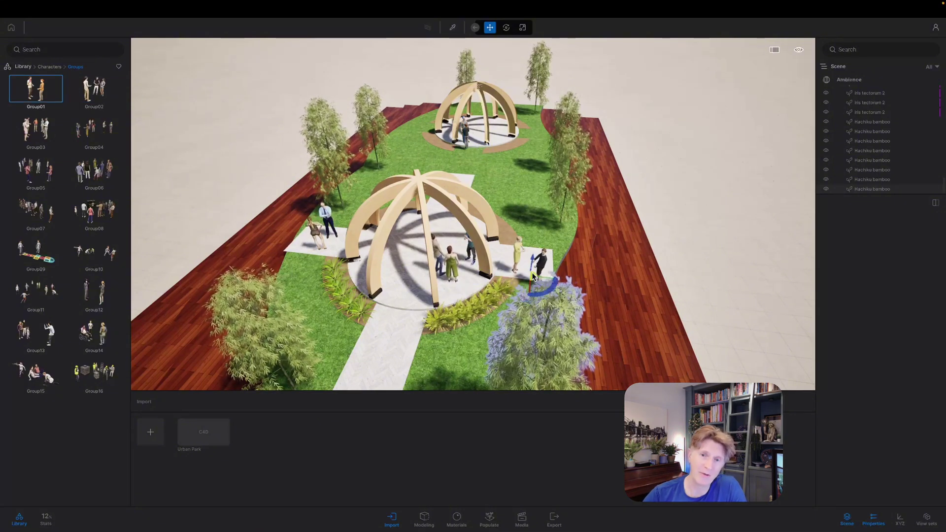
# Step: Place more Group01 people on the decks and by the far dome, plus Group03 on the lawn, and save the project
pyautogui.moveTo(639, 284); pyautogui.dragTo(599, 154)
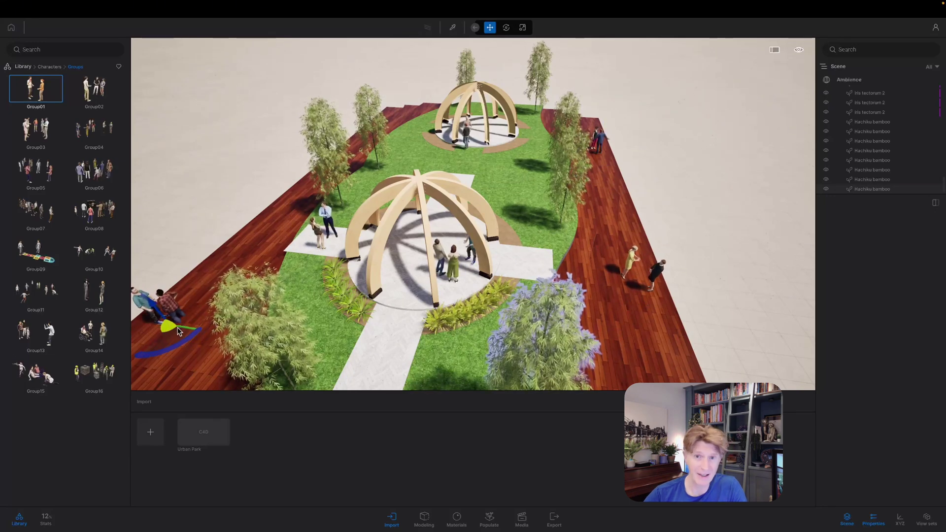
pyautogui.click(165, 323)
pyautogui.moveTo(354, 194); pyautogui.dragTo(518, 154)
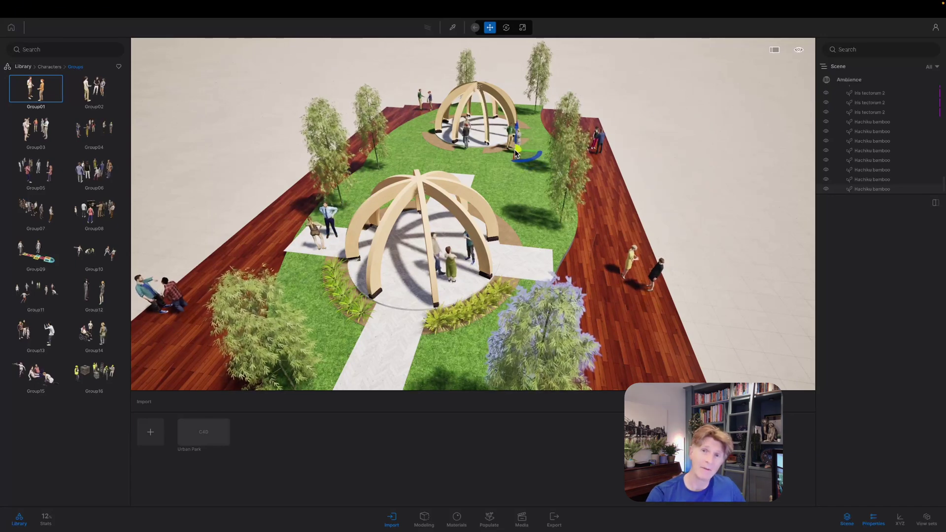
pyautogui.click(410, 164)
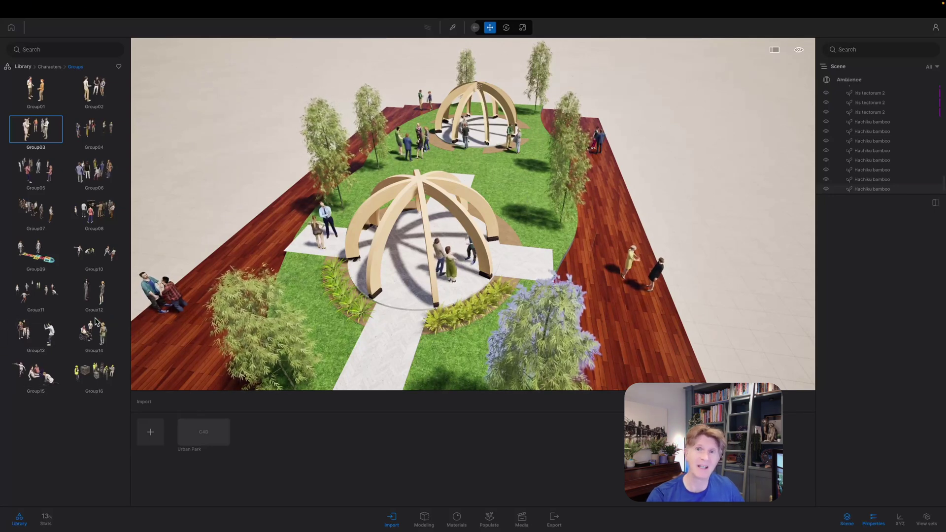
pyautogui.press('super+s')
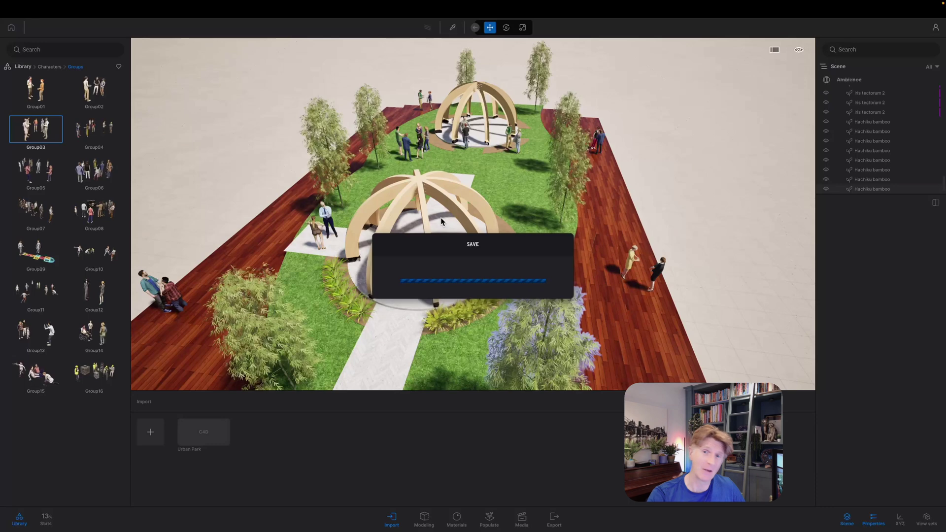
# Step: Save the project as a Twinmotion file in the Urban Park Tutorial folder
pyautogui.click(523, 151)
pyautogui.click(502, 152)
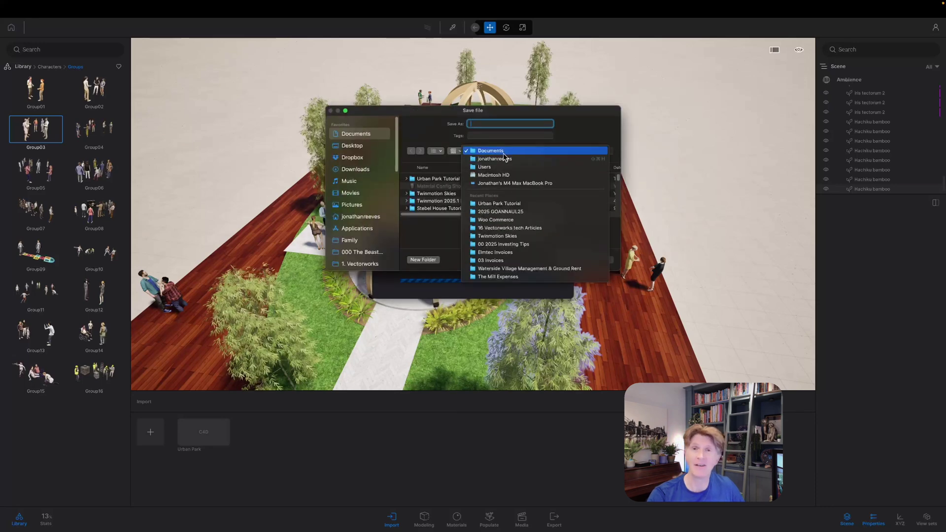
pyautogui.click(506, 204)
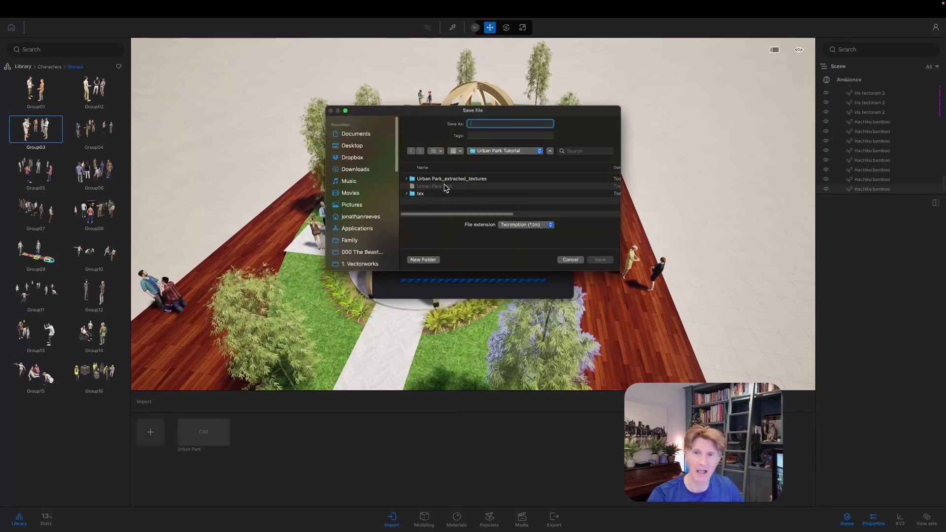
pyautogui.press('Return')
# Step: Place the Group13 characters on the lawn beyond the near dome
pyautogui.moveTo(35, 331); pyautogui.dragTo(535, 205)
pyautogui.moveTo(535, 205); pyautogui.dragTo(557, 129, button='middle')
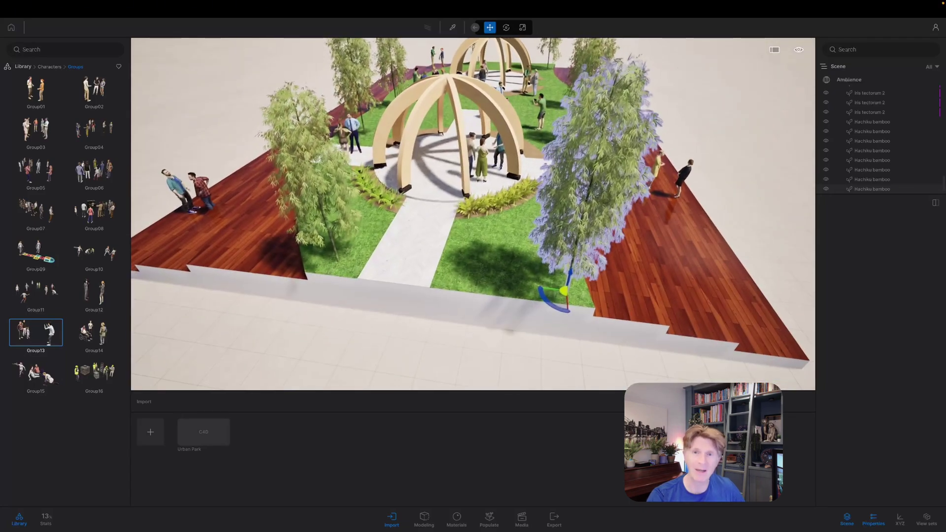
# Step: Look through the living room chairs and search the library objects for "Bench"
pyautogui.click(22, 66)
pyautogui.click(39, 143)
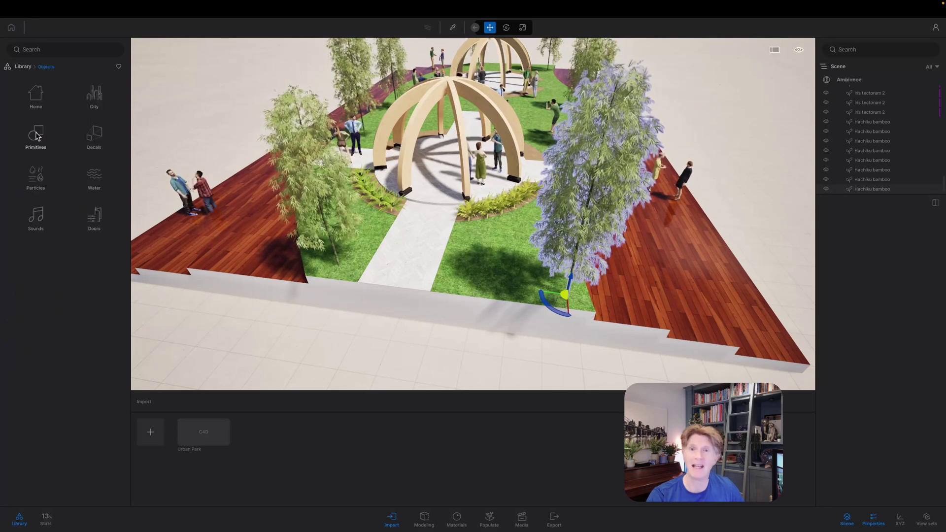
pyautogui.click(40, 103)
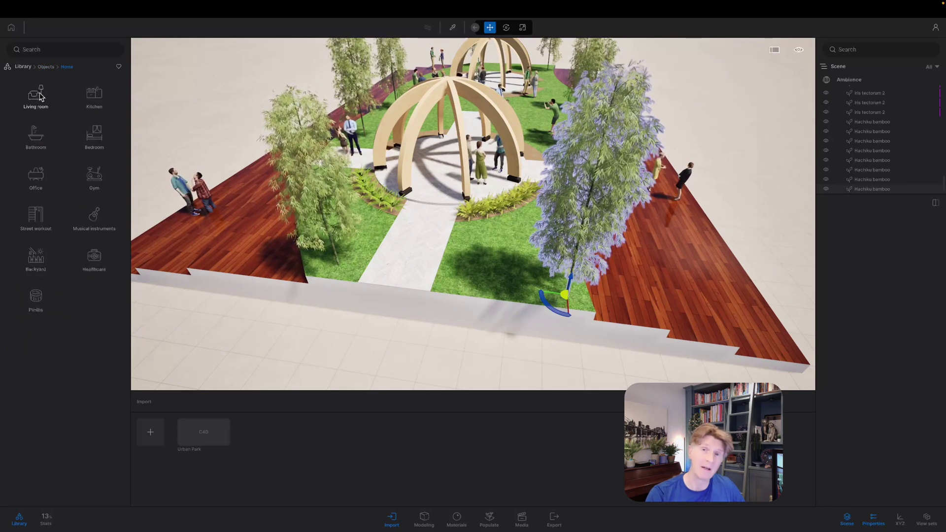
pyautogui.click(38, 103)
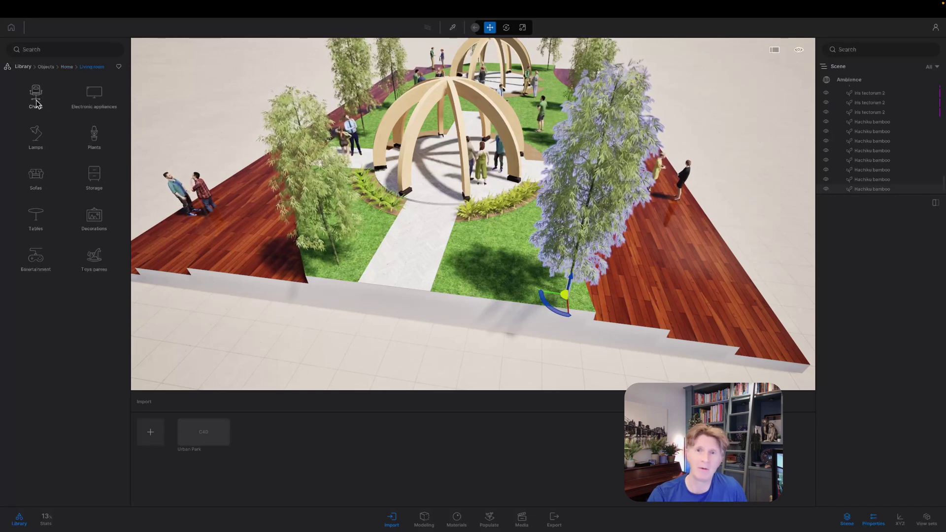
pyautogui.click(36, 103)
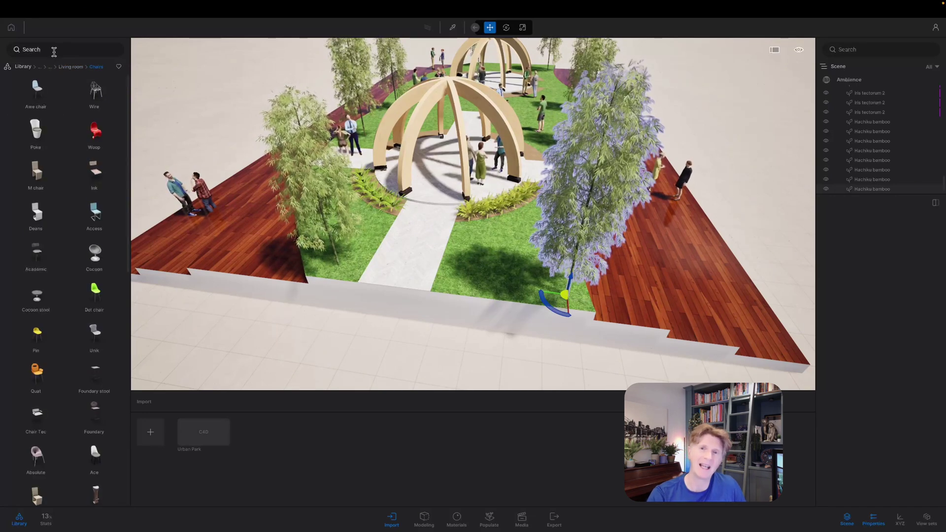
pyautogui.write('Bench')
pyautogui.press('Return')
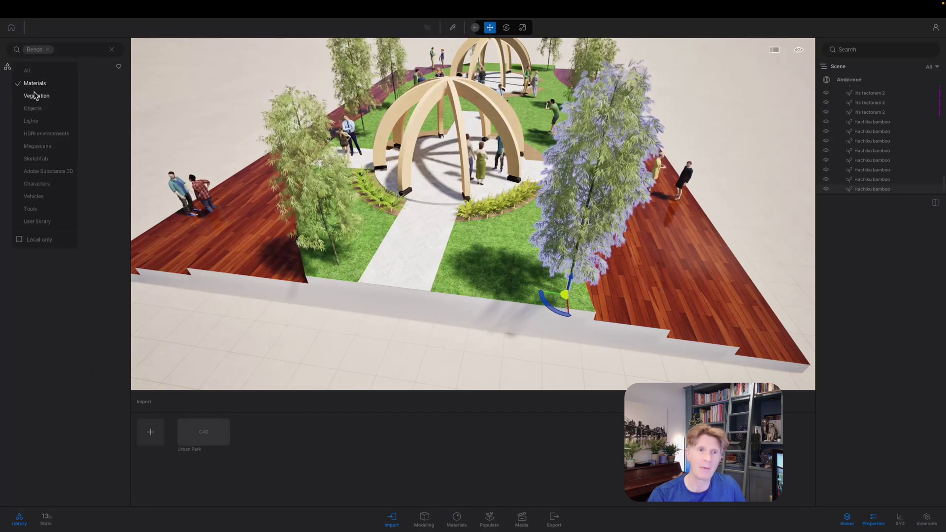
pyautogui.click(37, 111)
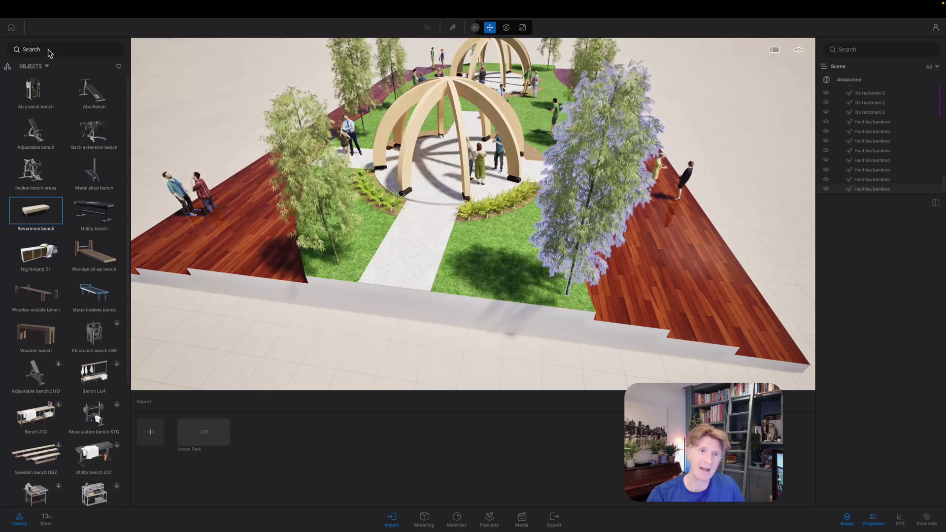
# Step: Place a Diverse bench from the city benches beside the front path and copy it to the path's other side
pyautogui.click(31, 66)
pyautogui.click(90, 100)
pyautogui.click(43, 102)
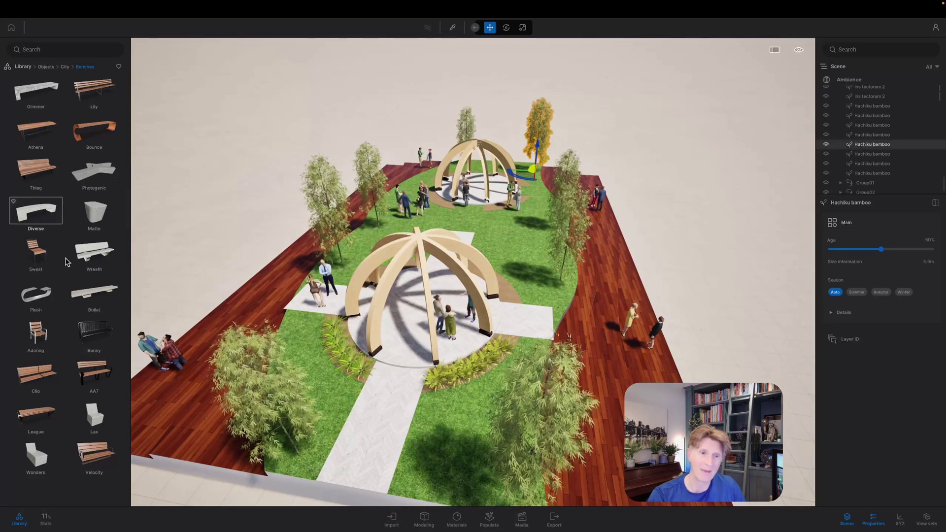
pyautogui.moveTo(44, 210); pyautogui.dragTo(332, 426)
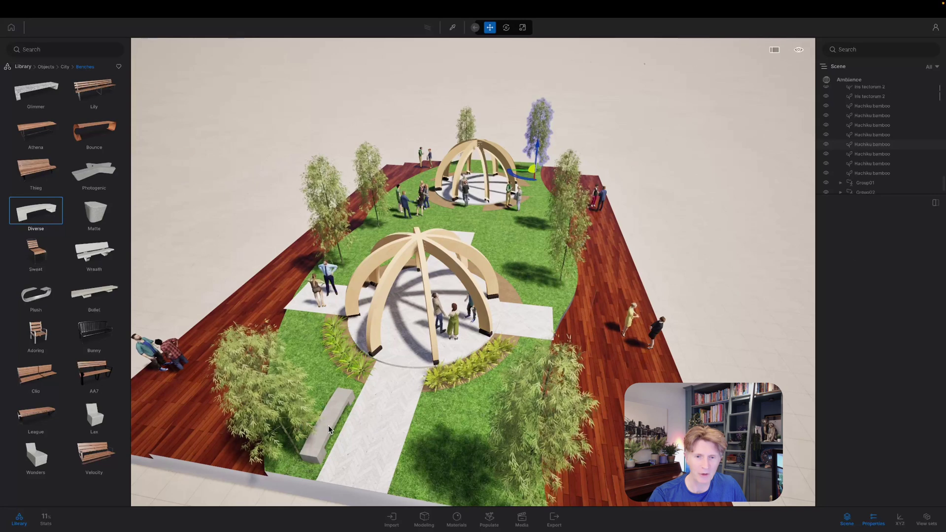
pyautogui.click(340, 439)
pyautogui.keyDown('alt'); pyautogui.moveTo(340, 439); pyautogui.dragTo(446, 455); pyautogui.keyUp('alt')
pyautogui.press('Return')
# Step: Move the bamboo tree behind the first bench farther back on the lawn and shift that bench slightly away from the path
pyautogui.click(278, 413)
pyautogui.moveTo(302, 463); pyautogui.dragTo(288, 377)
pyautogui.click(327, 416)
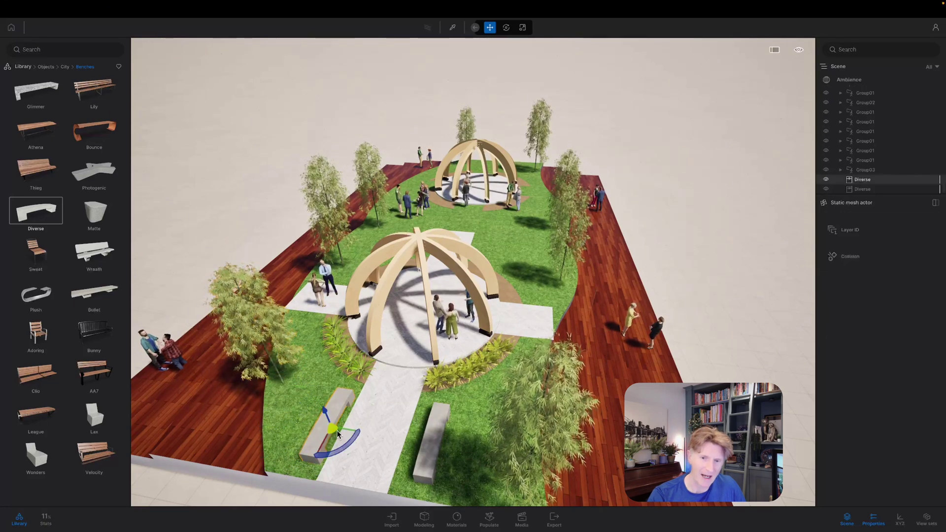
pyautogui.moveTo(340, 440); pyautogui.dragTo(331, 439)
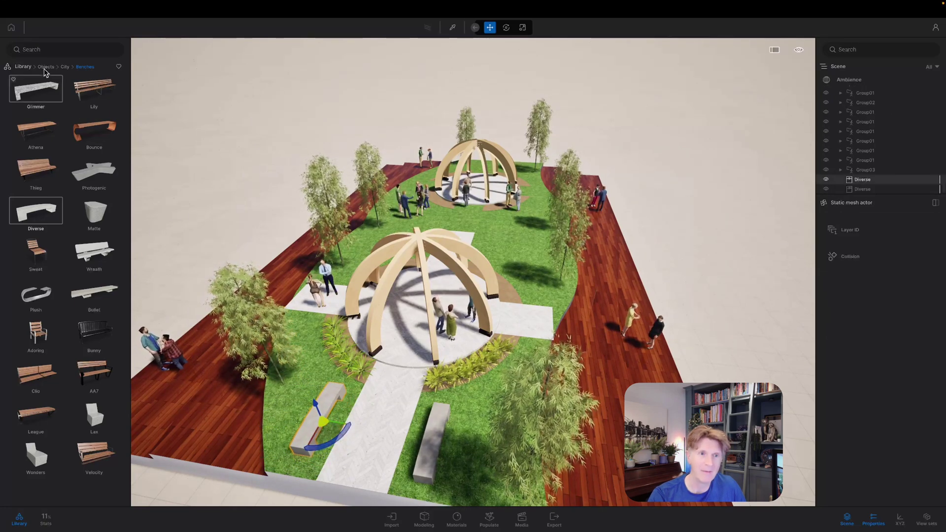
# Step: Add the Yohan animated human, give him the Sitting pose and position him on the first bench
pyautogui.click(25, 67)
pyautogui.click(37, 260)
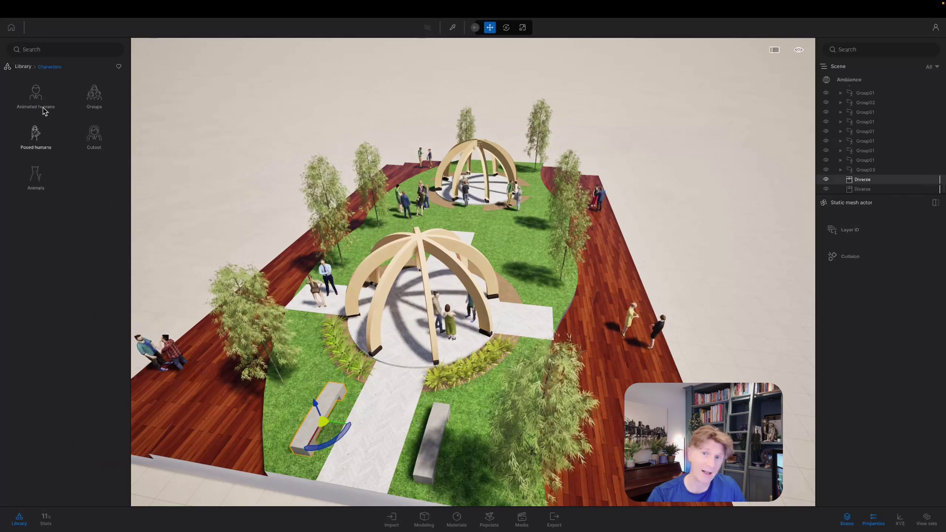
pyautogui.click(37, 96)
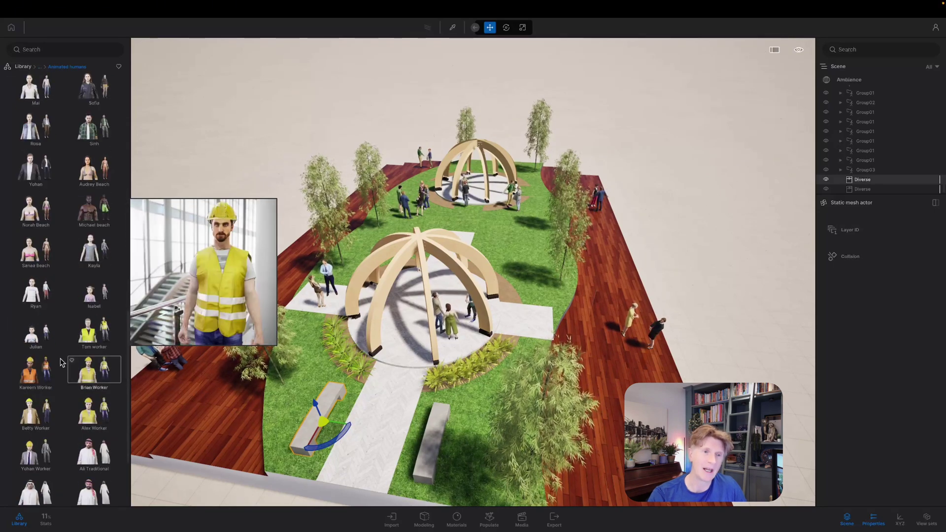
pyautogui.moveTo(35, 165); pyautogui.dragTo(351, 417)
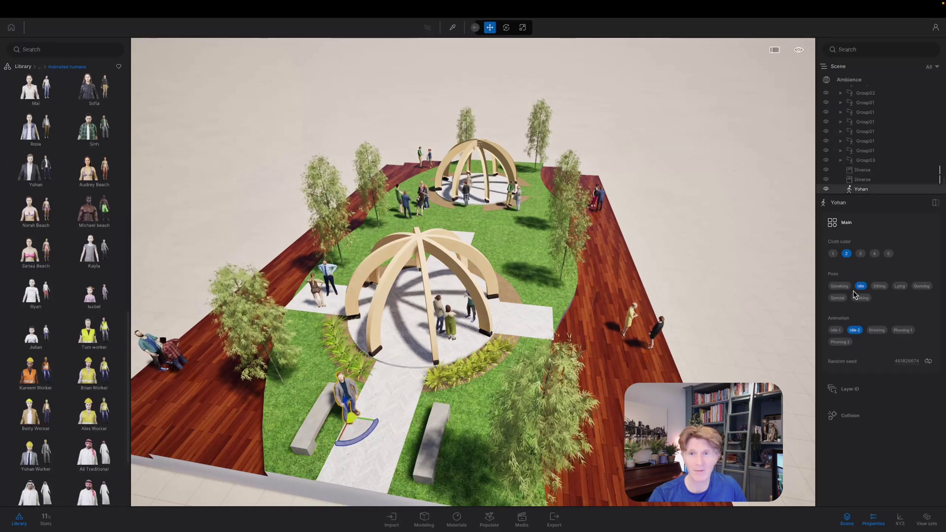
pyautogui.click(878, 287)
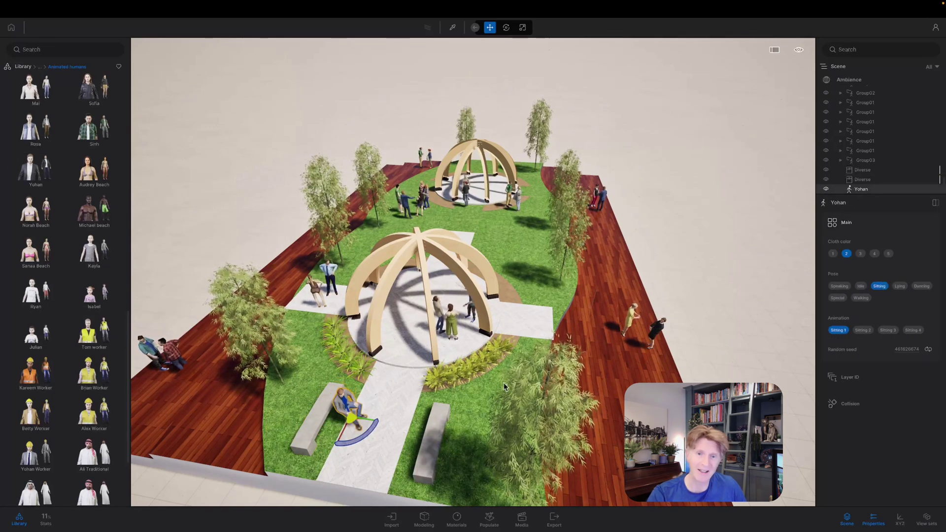
pyautogui.moveTo(354, 433); pyautogui.dragTo(341, 423)
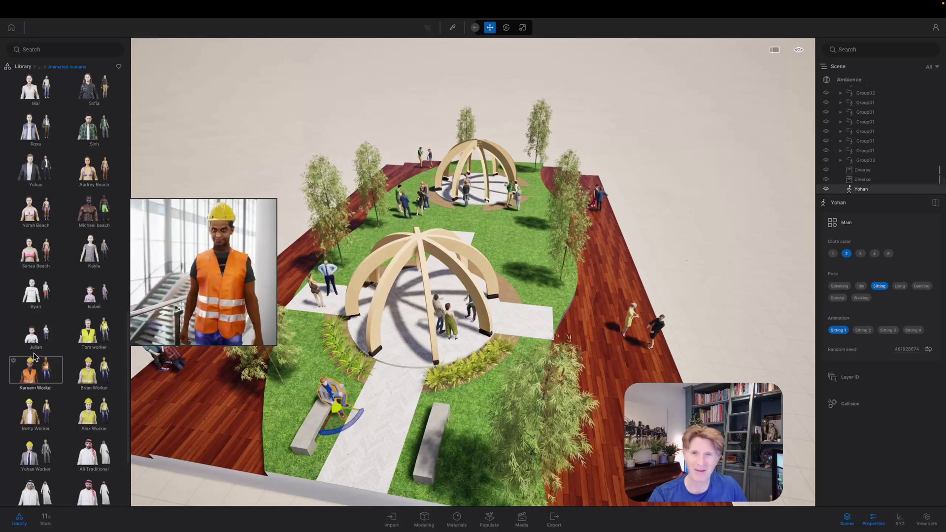
# Step: Seat the Sofia and Adil animated humans side by side on the opposite bench using the Sitting pose
pyautogui.moveTo(89, 95)
pyautogui.moveTo(89, 95); pyautogui.dragTo(443, 449)
pyautogui.click(879, 286)
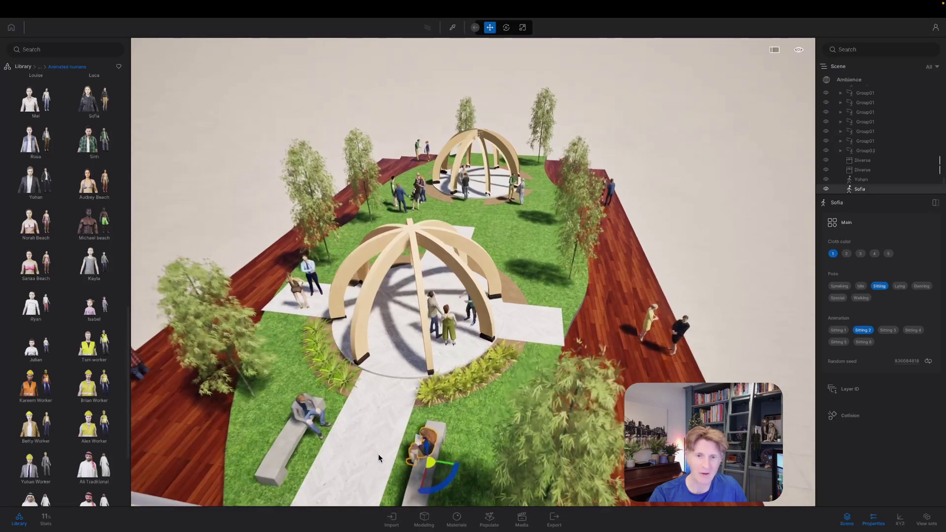
pyautogui.scroll(3, 484, 372)
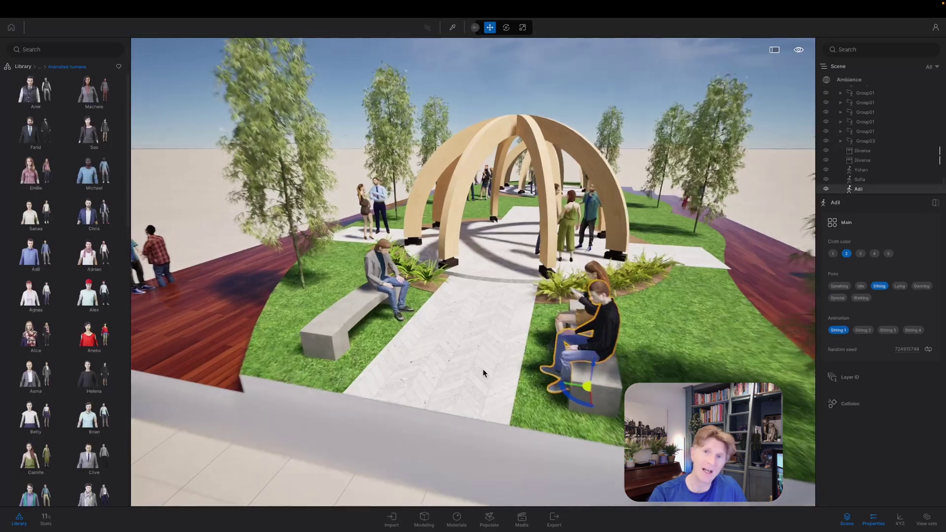
# Step: Tint the path's granite material mid-grey and set its roughness intensity to 19%
pyautogui.press('t')
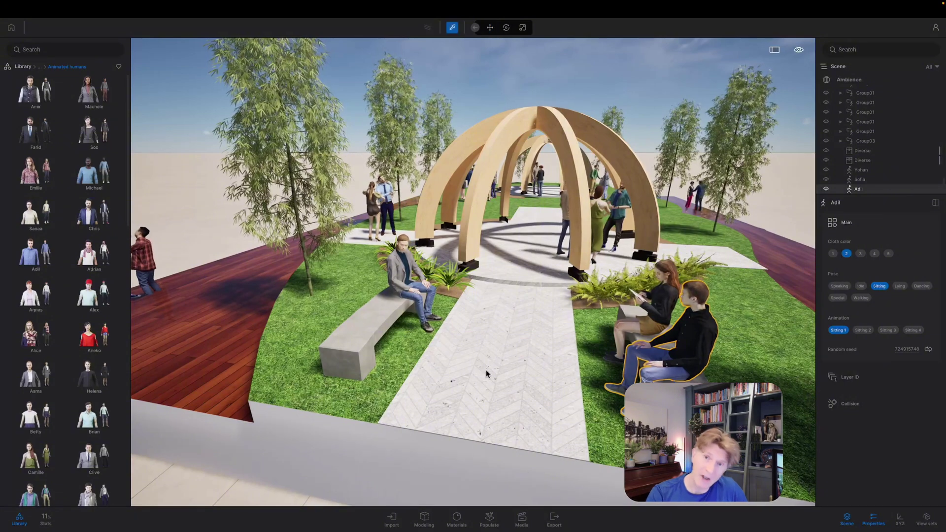
pyautogui.click(484, 373)
pyautogui.click(928, 311)
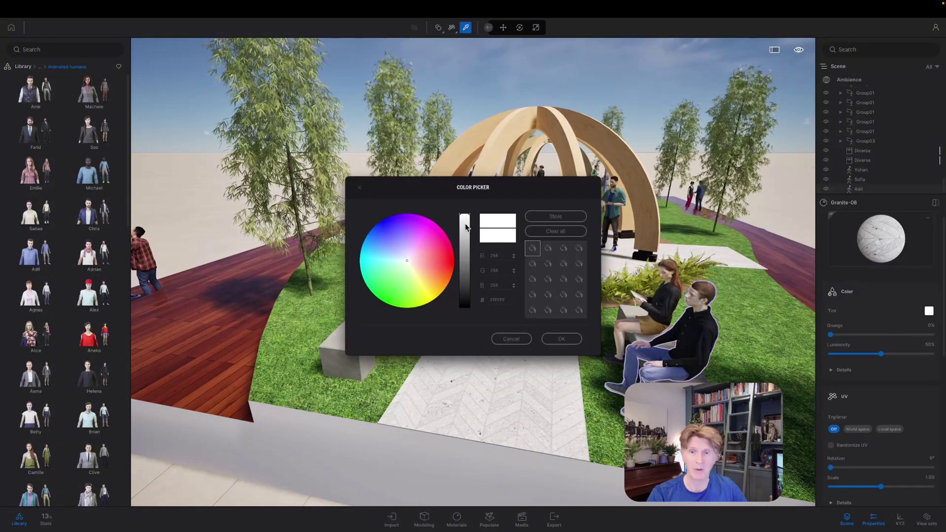
pyautogui.moveTo(465, 226); pyautogui.dragTo(465, 253)
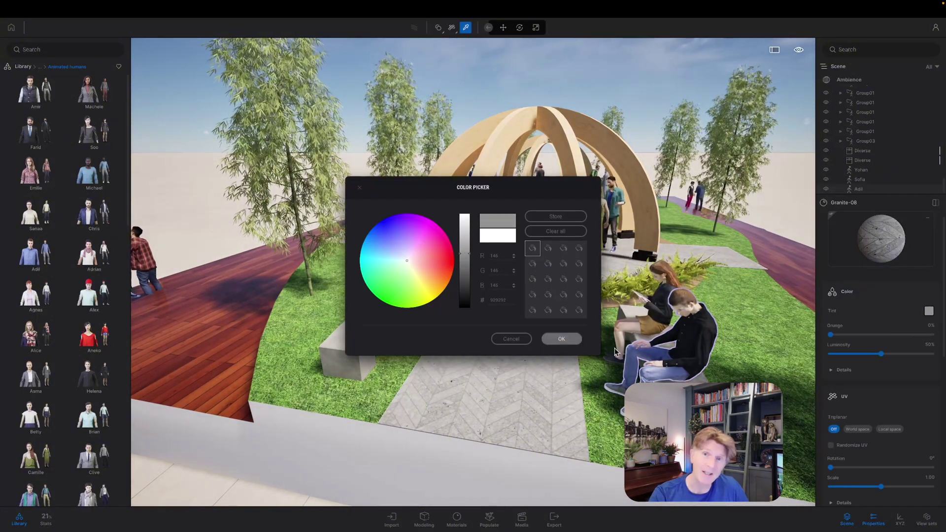
pyautogui.click(561, 338)
pyautogui.scroll(-4, 859, 463)
pyautogui.scroll(-2, 855, 450)
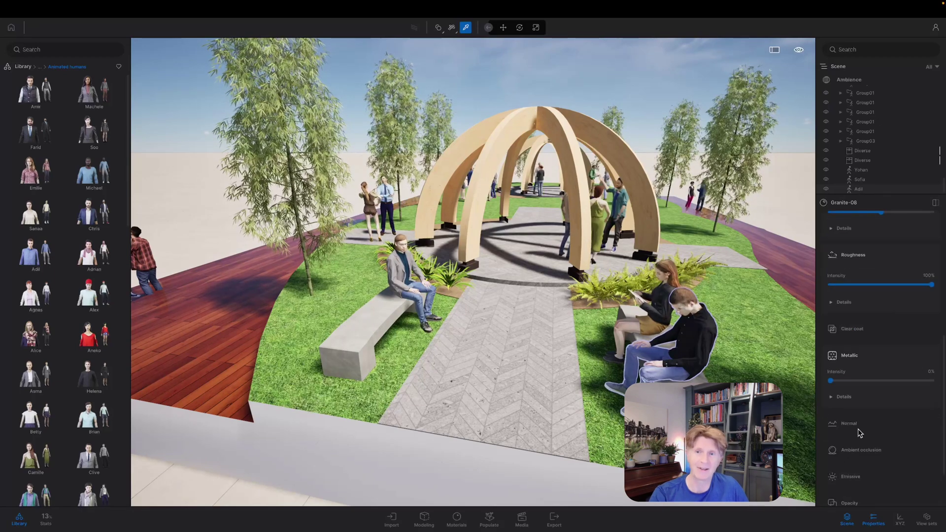
pyautogui.moveTo(841, 284)
pyautogui.mouseDown()
pyautogui.moveTo(863, 286)
pyautogui.moveTo(849, 285)
pyautogui.mouseUp()
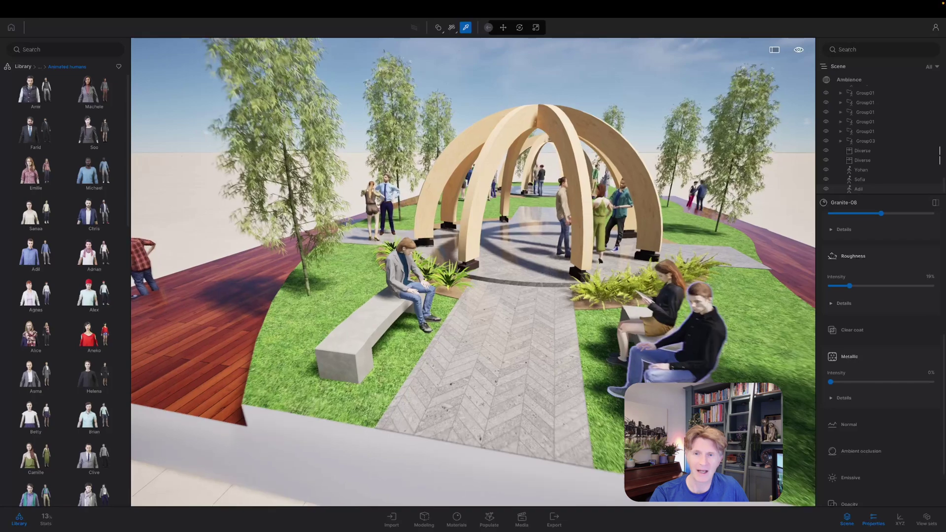
# Step: Examine the path's reflections and the seated people from eye level, with the image media options open
pyautogui.press('w')
pyautogui.moveTo(473, 272); pyautogui.dragTo(546, 205, button='right')
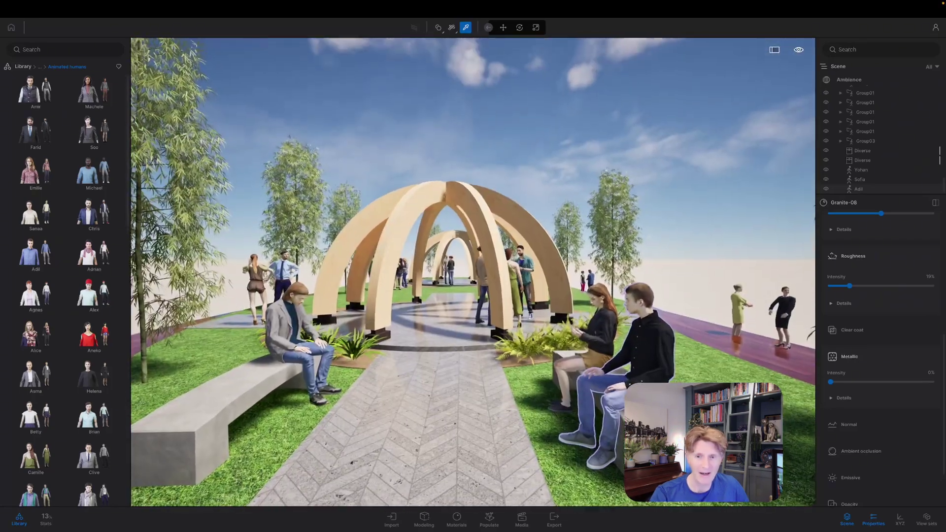
pyautogui.press('a')
pyautogui.click(522, 518)
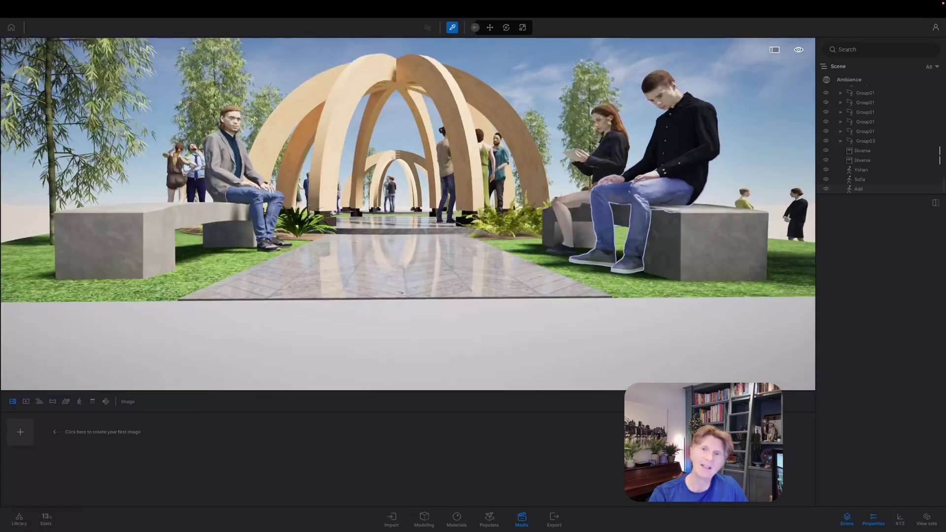
pyautogui.moveTo(412, 318); pyautogui.dragTo(412, 291, button='right')
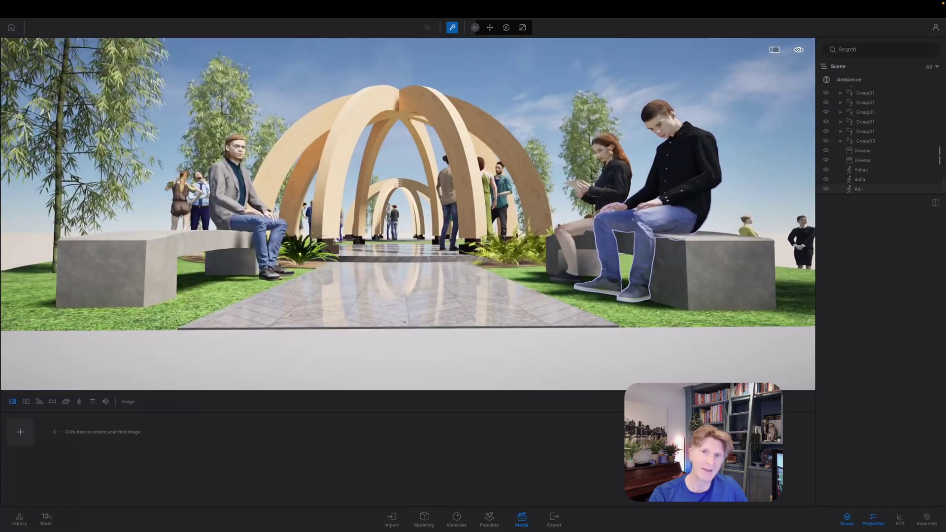
pyautogui.press('w')
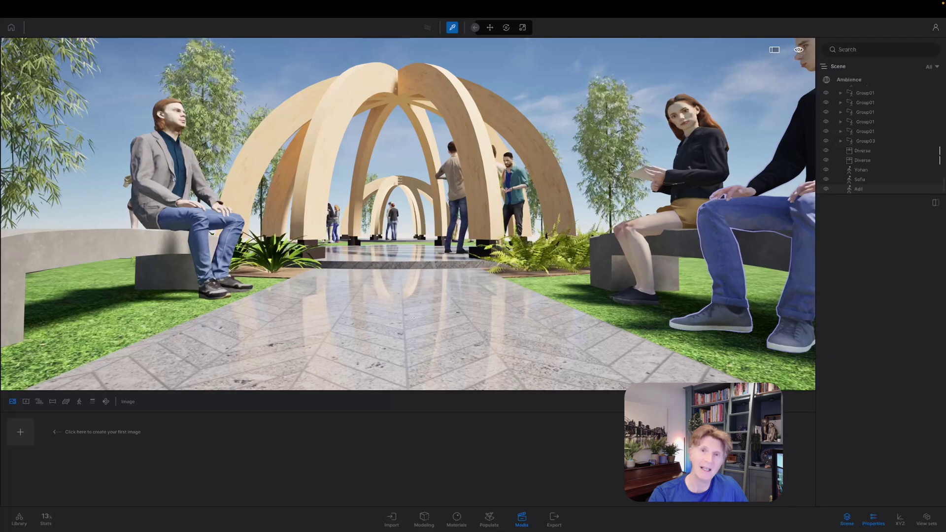
pyautogui.scroll(3, 413, 318)
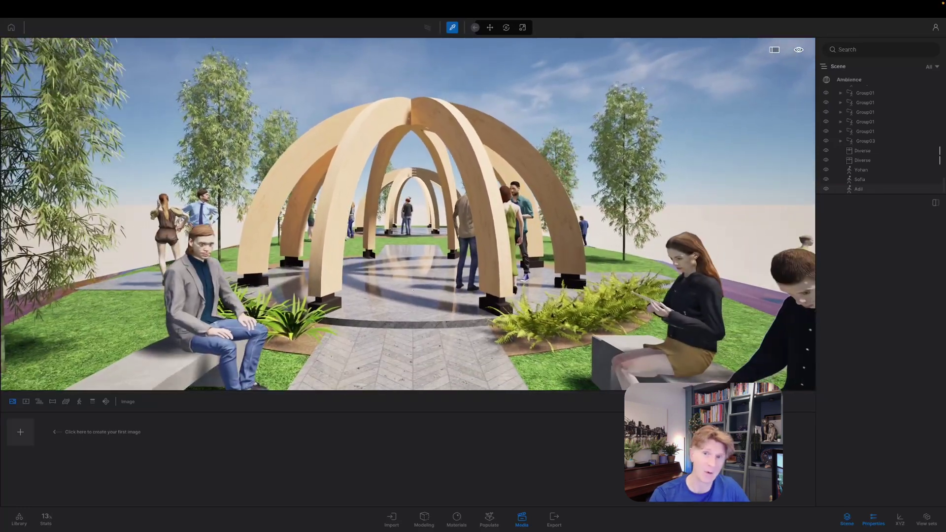
# Step: Darken the dome's Wood Pine RT material with a grey tint and set its roughness intensity to 44%
pyautogui.click(344, 157)
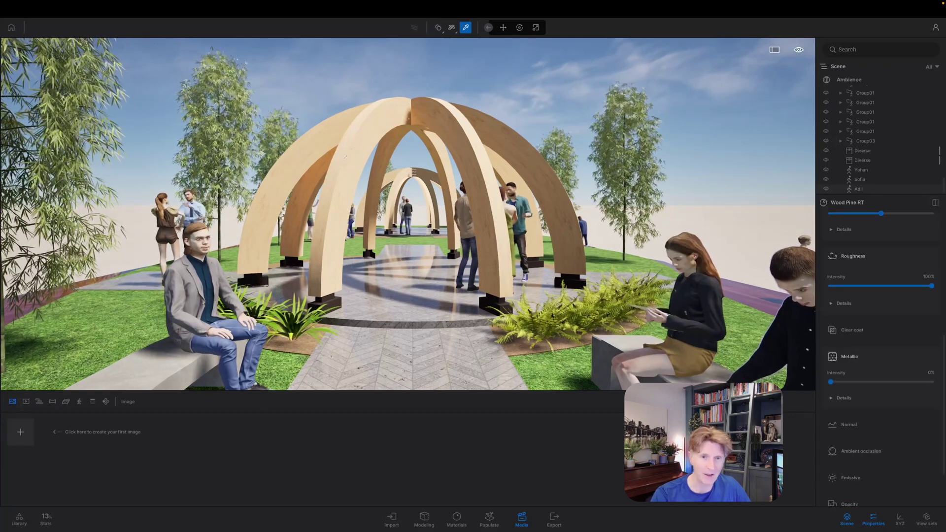
pyautogui.scroll(4, 900, 306)
pyautogui.click(928, 243)
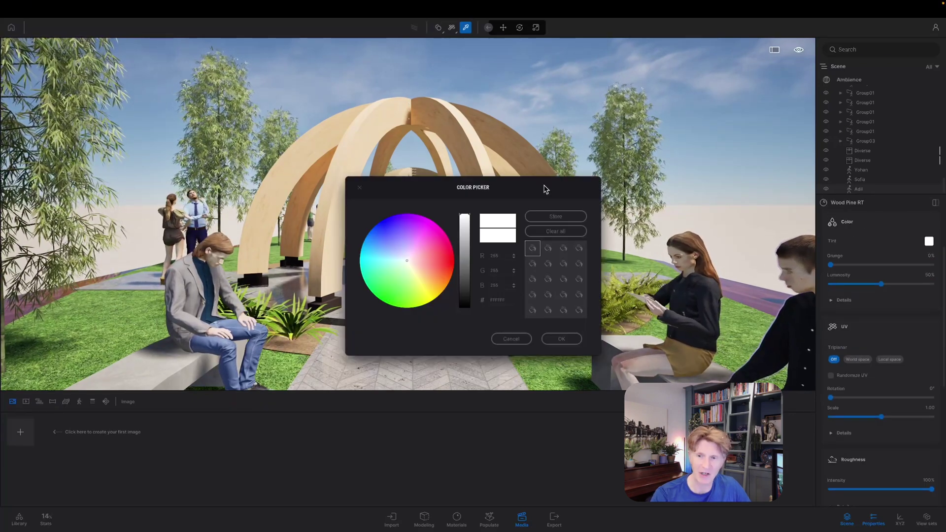
pyautogui.moveTo(544, 188); pyautogui.dragTo(722, 292)
pyautogui.moveTo(643, 335); pyautogui.dragTo(647, 352)
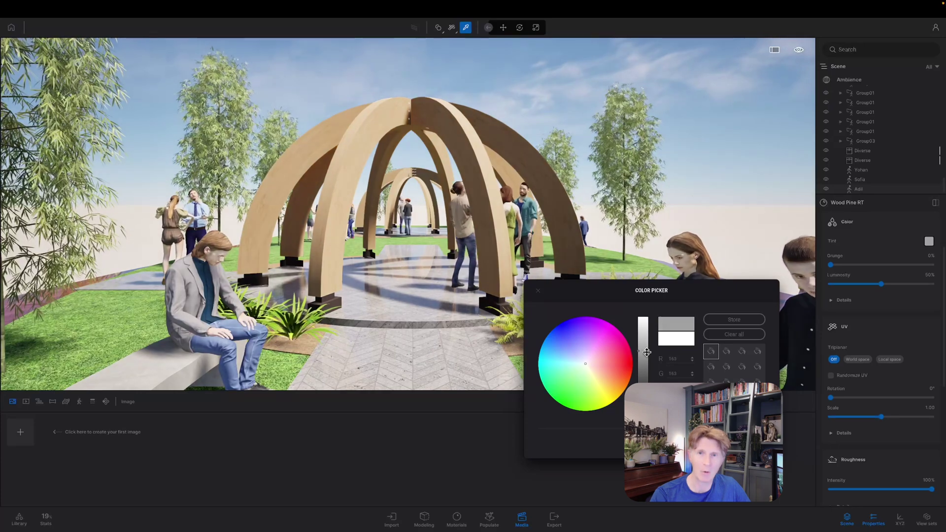
pyautogui.click(834, 427)
pyautogui.scroll(-4, 869, 430)
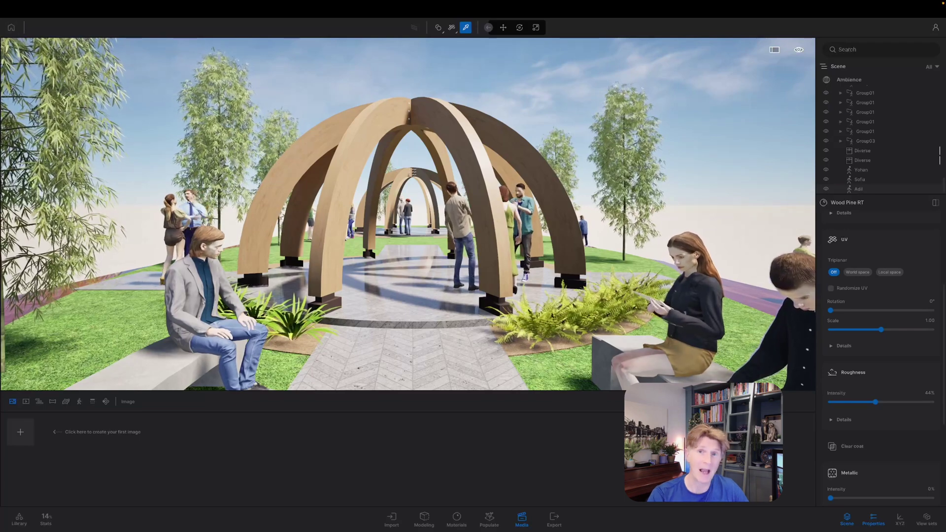
pyautogui.click(525, 520)
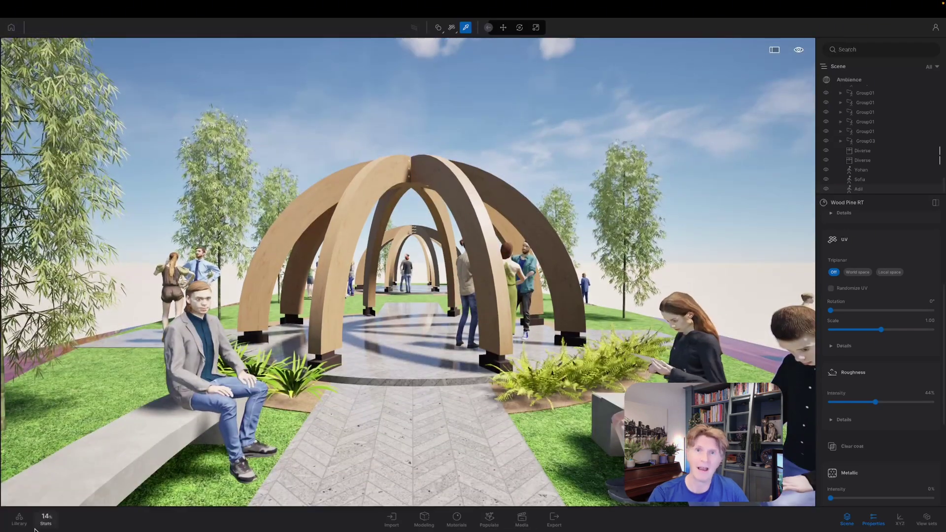
# Step: Create an image of the current bench and dome view and set its output size to UHD
pyautogui.click(521, 519)
pyautogui.click(27, 435)
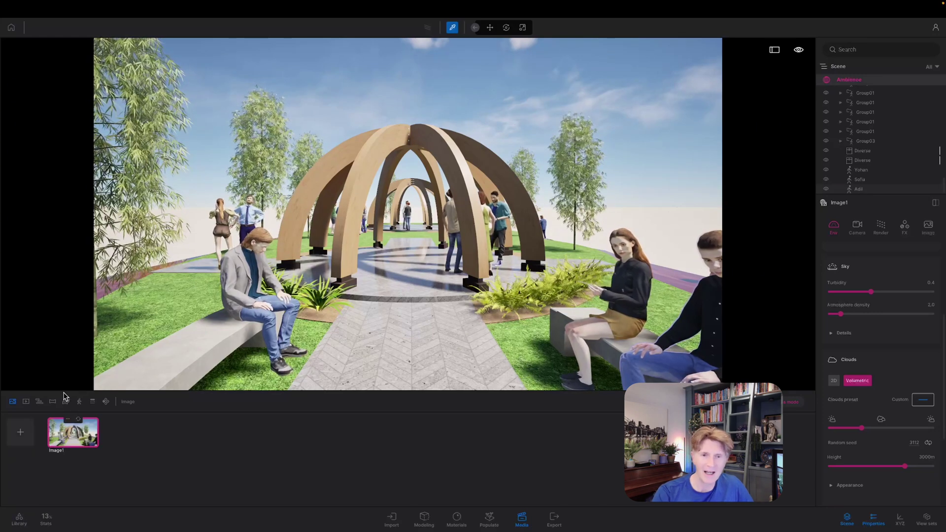
pyautogui.click(928, 227)
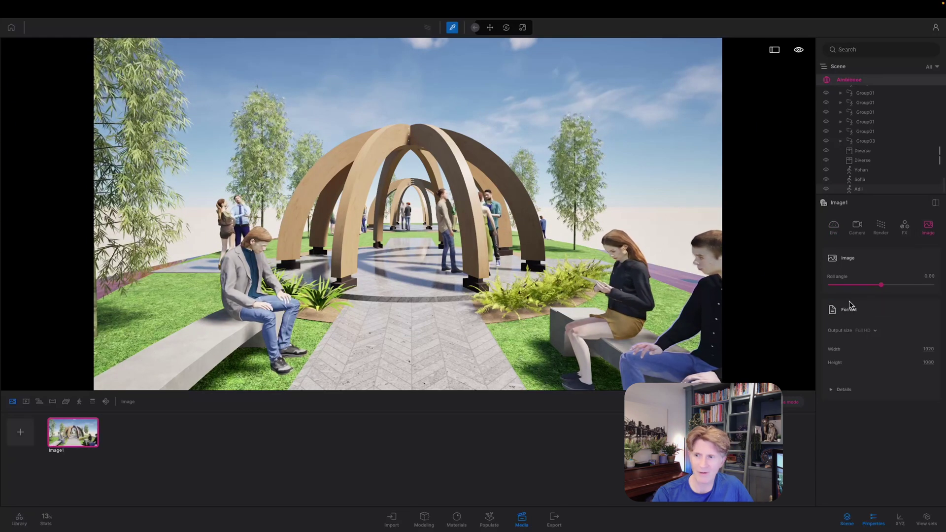
pyautogui.click(862, 332)
pyautogui.click(857, 362)
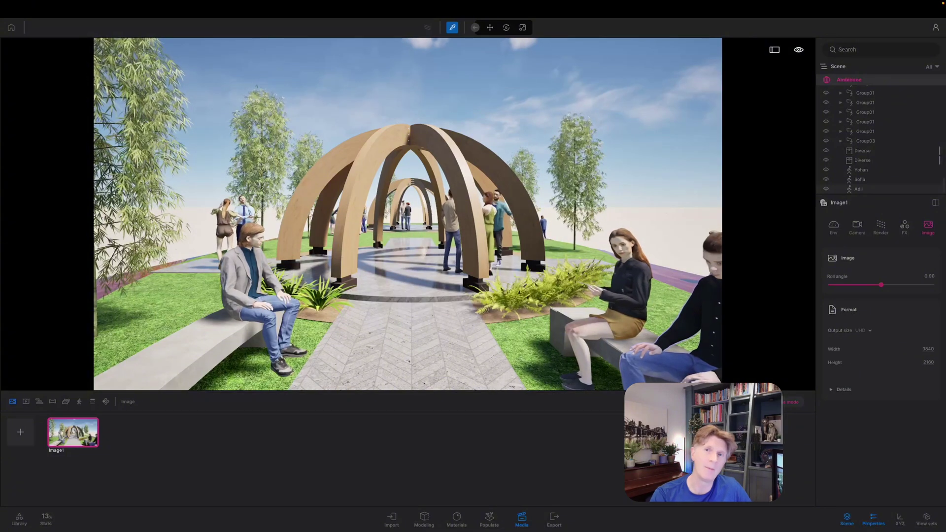
# Step: Examine the path and lawn between the domes, including the bare planting beds around the first dome from above
pyautogui.press('w')
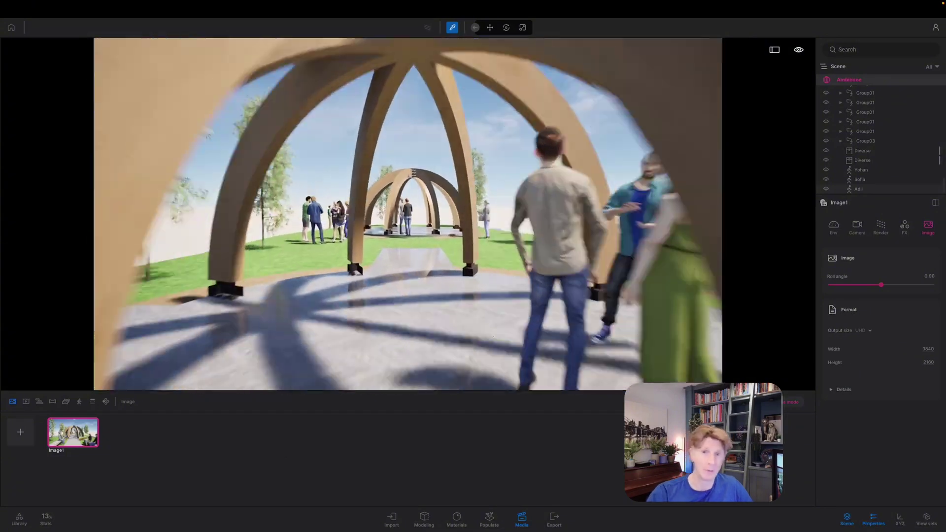
pyautogui.scroll(6, 490, 338)
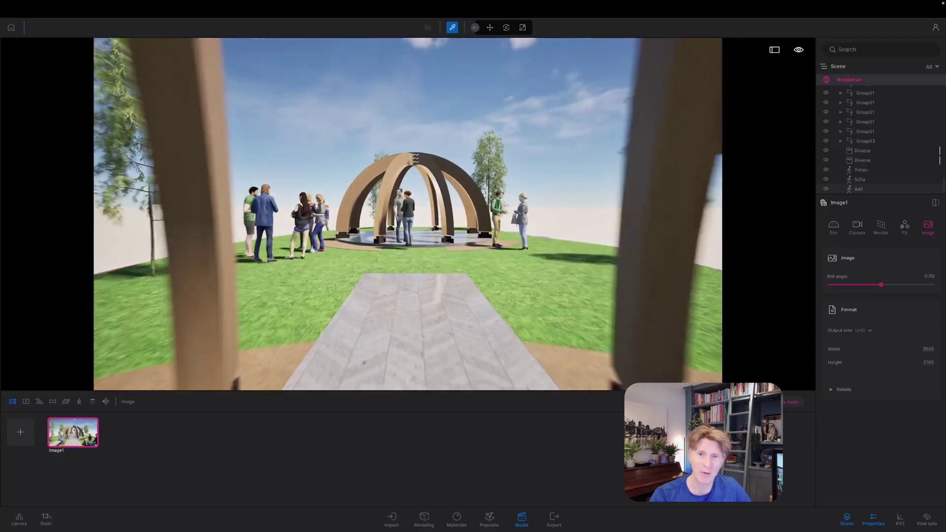
pyautogui.scroll(4, 490, 337)
pyautogui.scroll(-6, 476, 331)
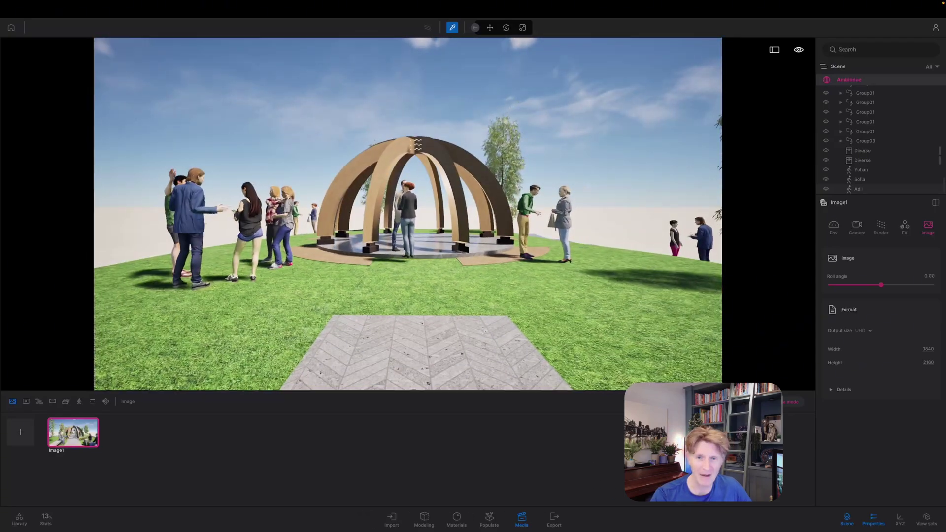
pyautogui.scroll(4, 457, 325)
pyautogui.moveTo(458, 325); pyautogui.dragTo(486, 278, button='right')
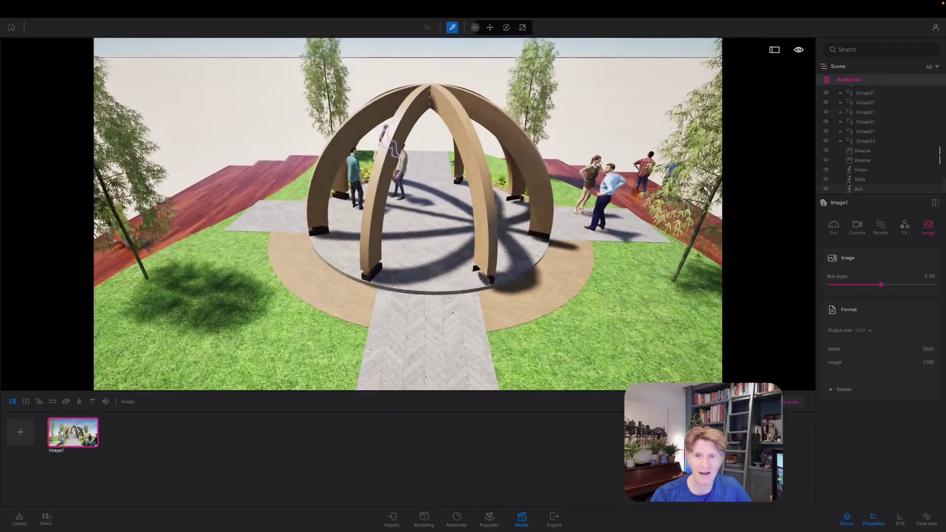
pyautogui.scroll(3, 486, 278)
pyautogui.scroll(-3, 485, 278)
pyautogui.moveTo(486, 278); pyautogui.dragTo(486, 340, button='middle')
pyautogui.moveTo(486, 340)
pyautogui.mouseDown(button='right')
pyautogui.moveTo(481, 387)
pyautogui.moveTo(424, 385)
pyautogui.moveTo(473, 349)
pyautogui.mouseUp(button='right')
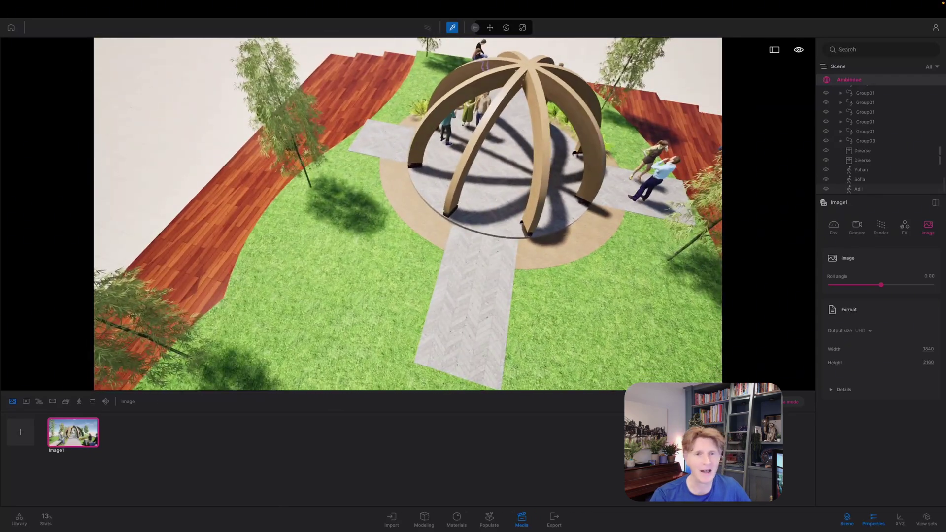
# Step: Place a RosaCanina 1 bush from the vegetation library's bushes at the far end of the dome's bare planting bed
pyautogui.click(20, 518)
pyautogui.click(23, 68)
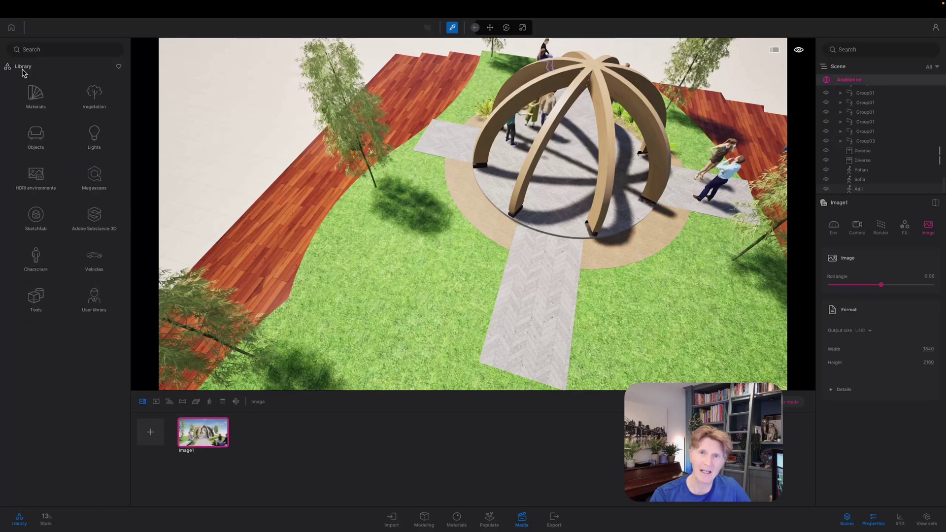
pyautogui.click(89, 92)
pyautogui.click(94, 134)
pyautogui.moveTo(98, 150)
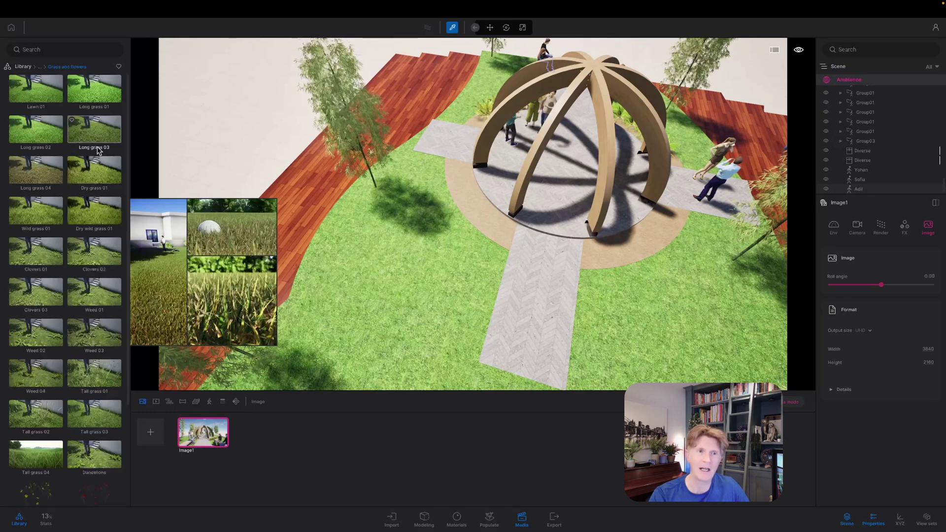
pyautogui.click(29, 67)
pyautogui.click(88, 98)
pyautogui.click(40, 131)
pyautogui.scroll(-2, 54, 261)
pyautogui.scroll(-10, 54, 264)
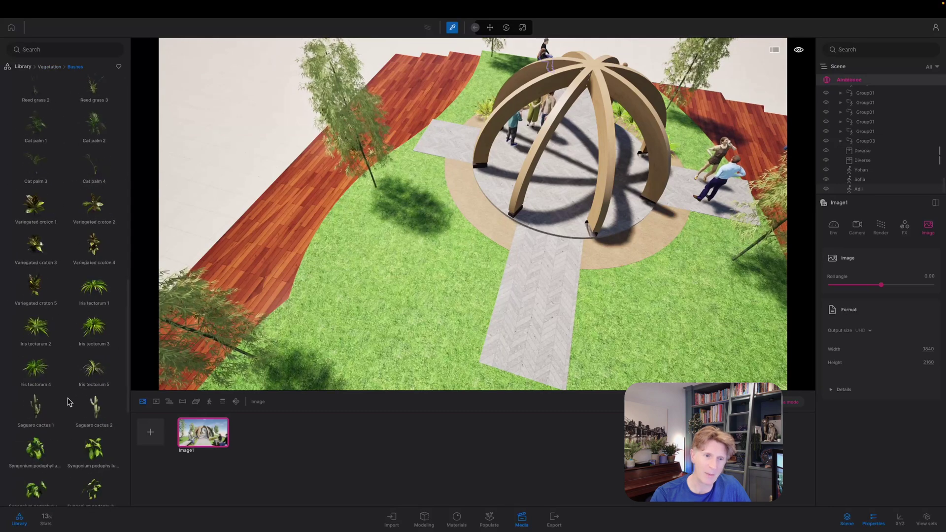
pyautogui.moveTo(91, 318); pyautogui.dragTo(456, 175)
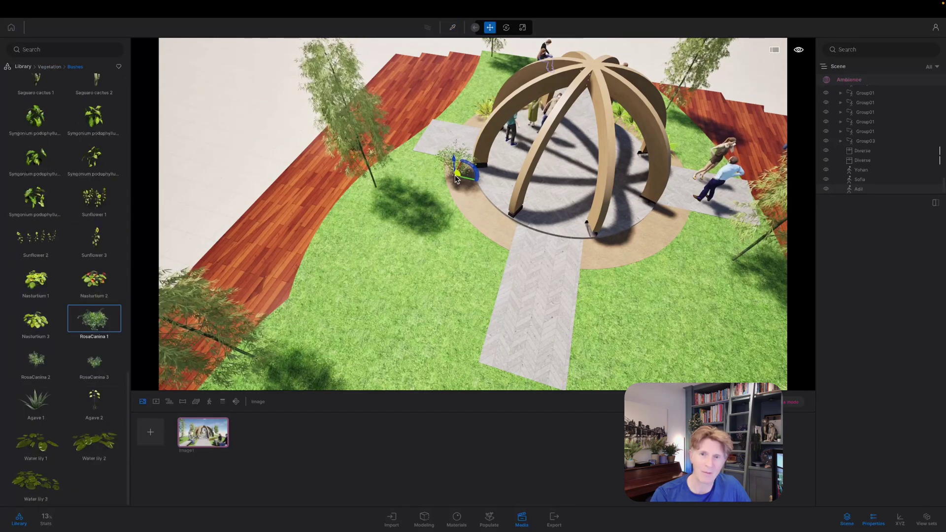
pyautogui.click(459, 170)
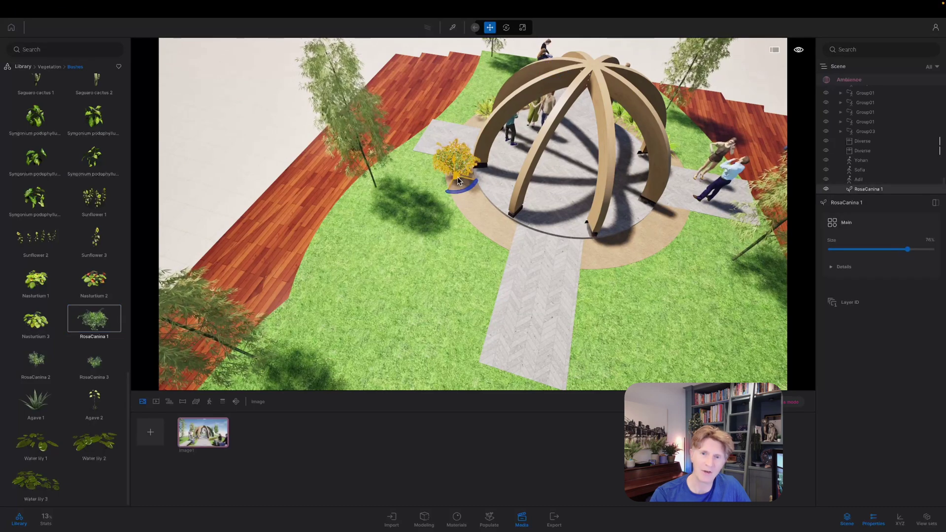
# Step: Duplicate the RosaCanina 1 bush along the curved bed to the path, making four copies
pyautogui.keyDown('shift'); pyautogui.moveTo(463, 193); pyautogui.dragTo(504, 243); pyautogui.keyUp('shift')
pyautogui.click(498, 313)
pyautogui.click(496, 313)
pyautogui.click(501, 310)
pyautogui.click(500, 313)
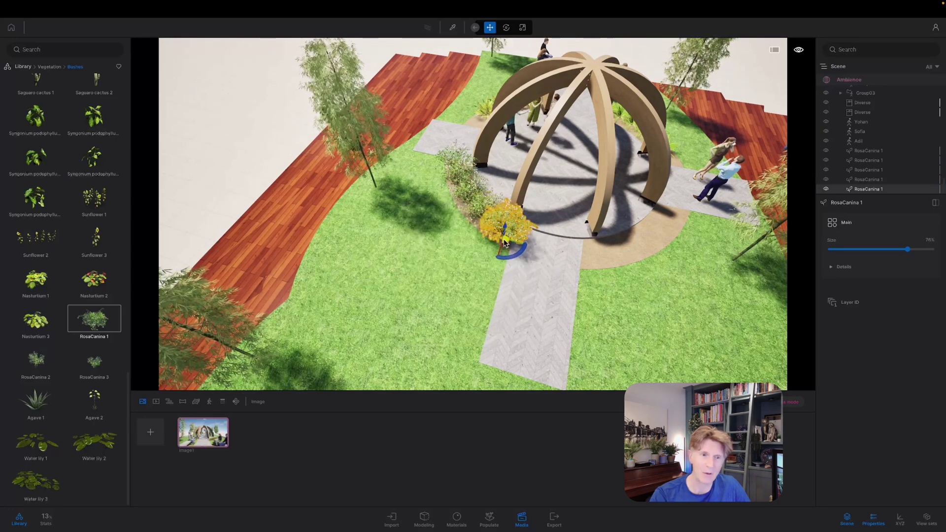
# Step: Place a Variegated croton 1 in the bare bed across the path and set its size to 100%
pyautogui.scroll(5, 69, 268)
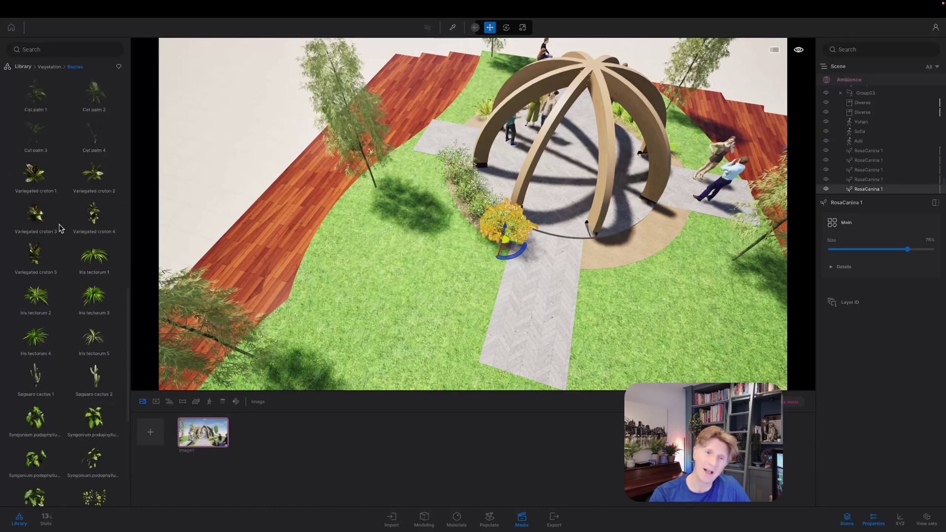
pyautogui.moveTo(42, 179); pyautogui.dragTo(570, 260)
pyautogui.click(589, 259)
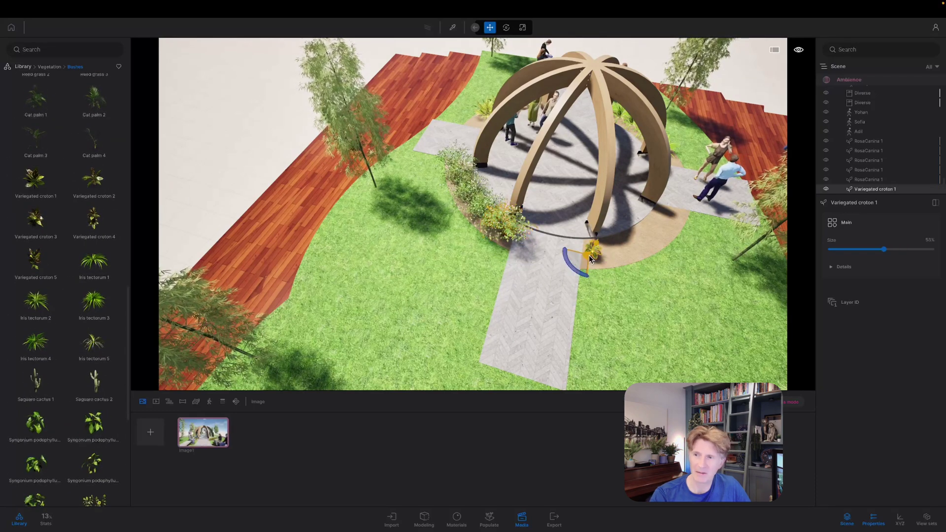
pyautogui.moveTo(885, 249); pyautogui.dragTo(932, 250)
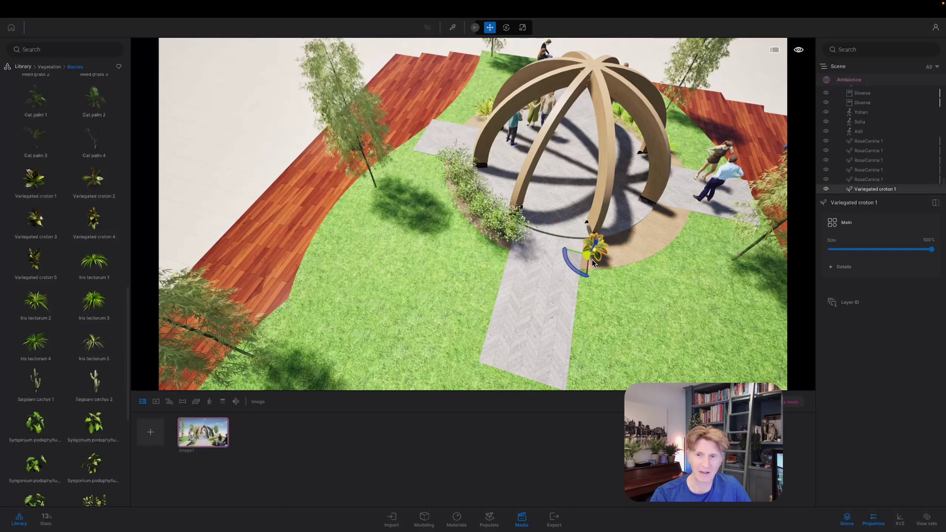
# Step: Duplicate the Variegated croton 1 along its curved bed, making five copies
pyautogui.keyDown('shift'); pyautogui.moveTo(588, 260); pyautogui.dragTo(668, 226); pyautogui.keyUp('shift')
pyautogui.click(498, 313)
pyautogui.click(498, 313)
pyautogui.click(498, 314)
pyautogui.click(498, 313)
pyautogui.click(500, 314)
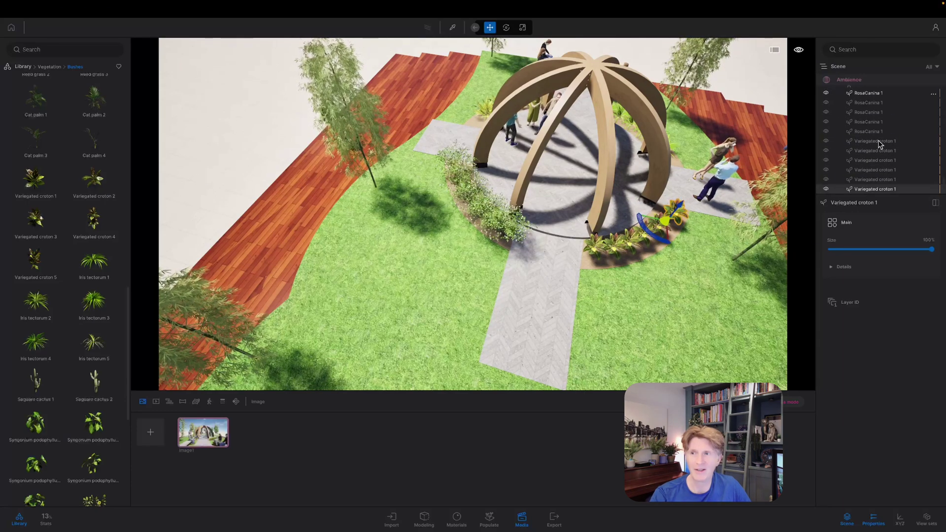
# Step: Move all the RosaCanina 1 and Variegated croton 1 plants into a new container named "Plants"
pyautogui.click(868, 103)
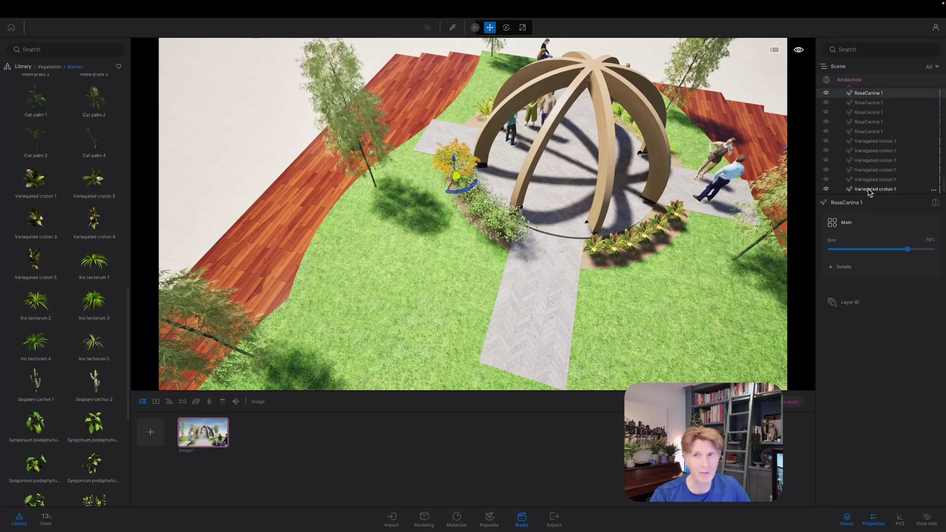
pyautogui.keyDown('shift'); pyautogui.click(870, 192); pyautogui.keyUp('shift')
pyautogui.rightClick(869, 95)
pyautogui.click(868, 108)
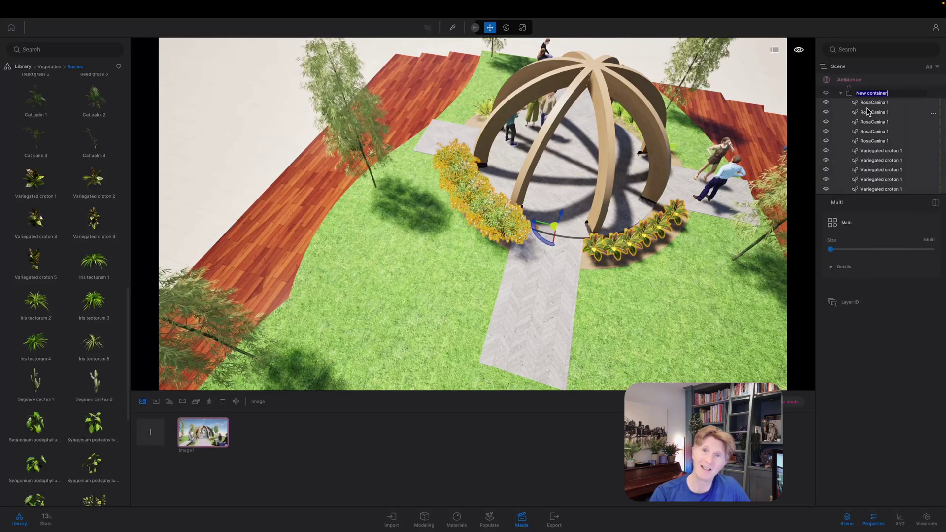
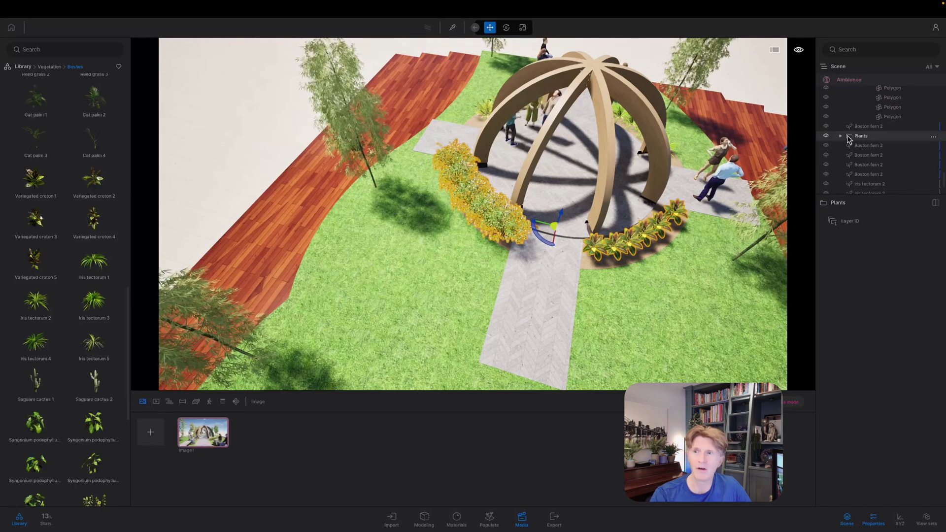
# Step: Move the existing Boston fern 2, Iris tectorum 2 and Hachiku bamboo items into the Plants container
pyautogui.click(858, 128)
pyautogui.moveTo(860, 141); pyautogui.dragTo(864, 137)
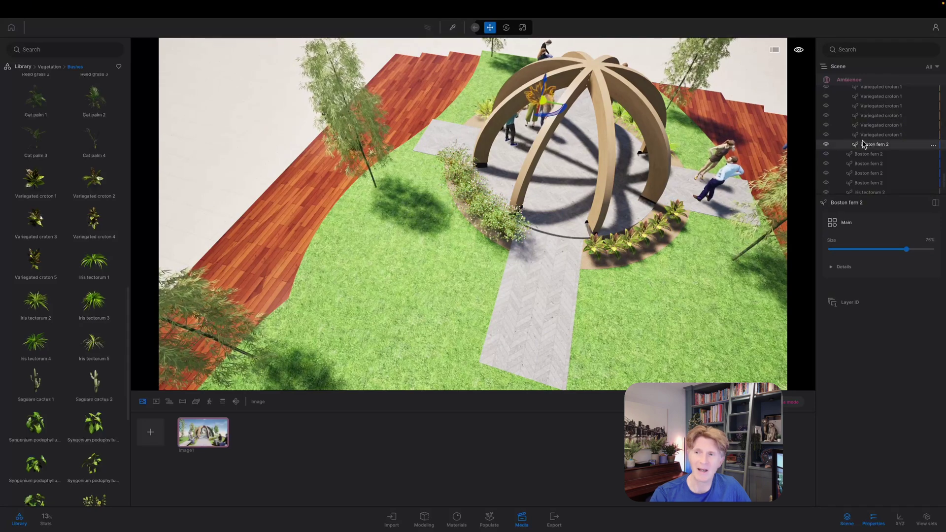
pyautogui.scroll(-5, 869, 163)
pyautogui.scroll(3, 870, 166)
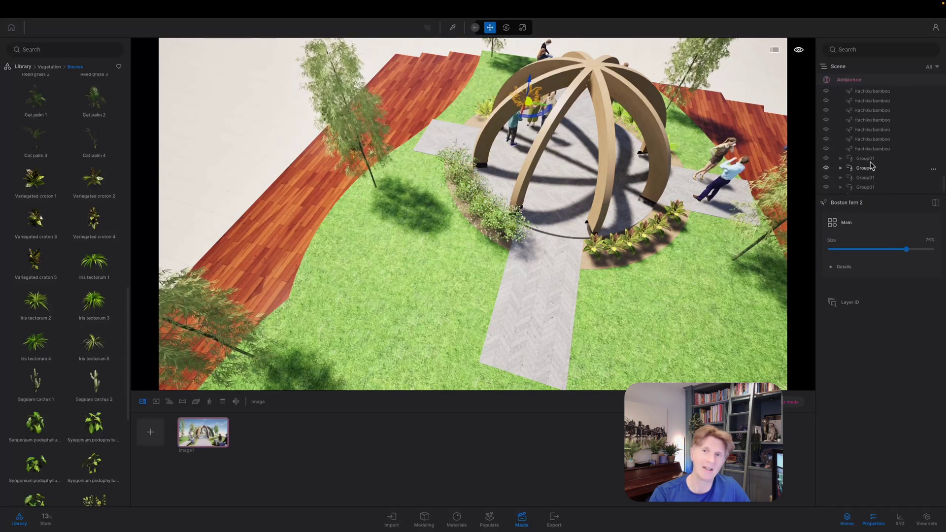
pyautogui.keyDown('shift'); pyautogui.click(870, 148); pyautogui.keyUp('shift')
pyautogui.scroll(4, 874, 152)
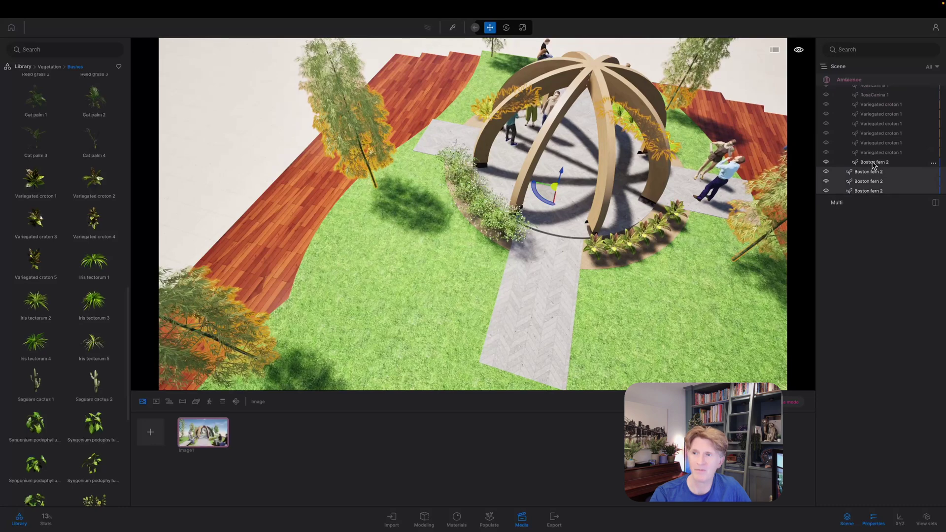
pyautogui.moveTo(870, 166); pyautogui.dragTo(874, 145)
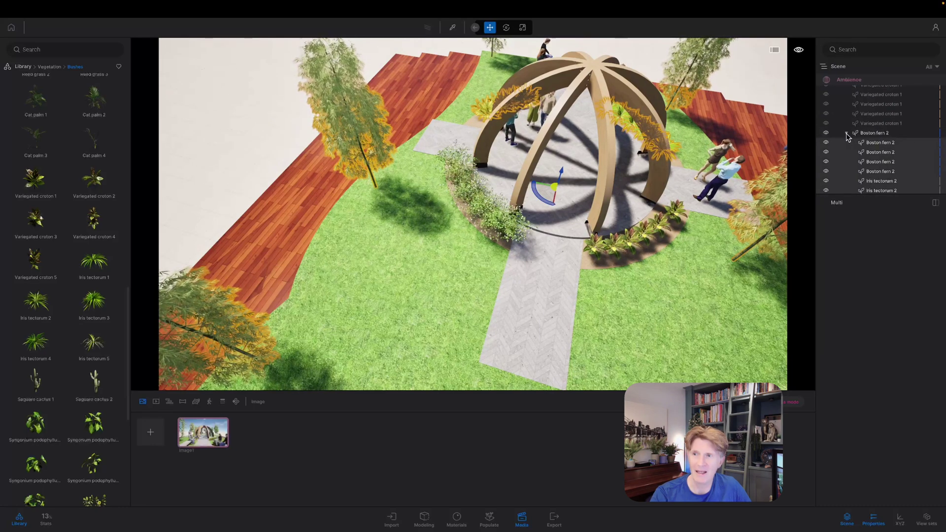
pyautogui.click(847, 133)
# Step: Create a new container named "Trees" from the Hachiku bamboo selection
pyautogui.click(359, 136)
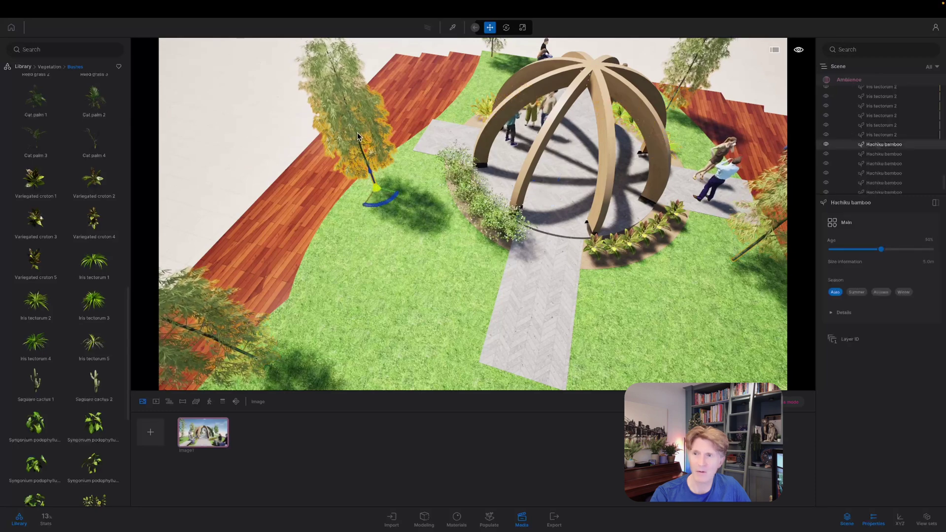
pyautogui.scroll(-3, 877, 163)
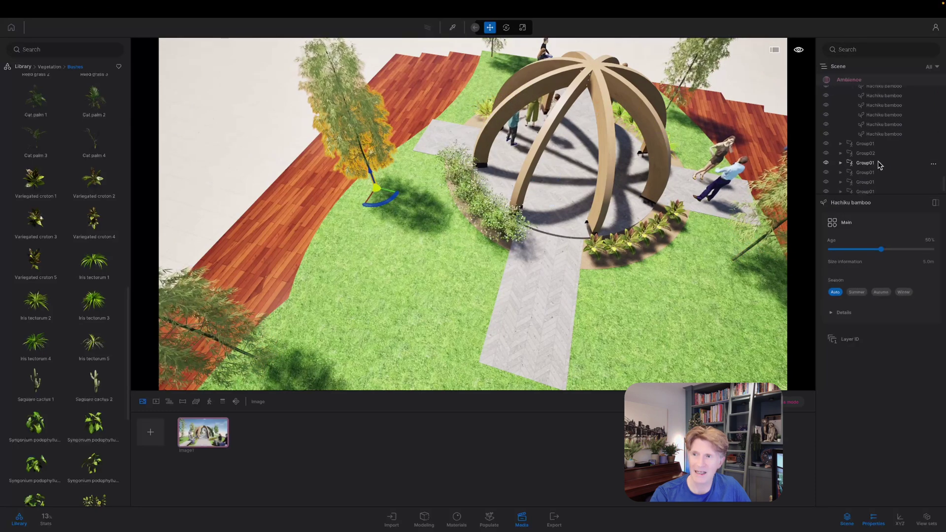
pyautogui.keyDown('shift'); pyautogui.click(883, 143); pyautogui.keyUp('shift')
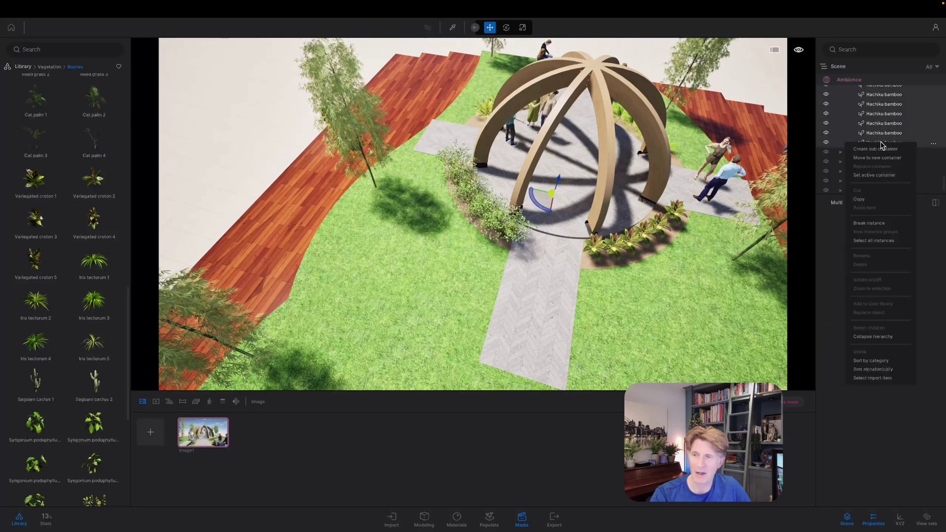
pyautogui.click(878, 158)
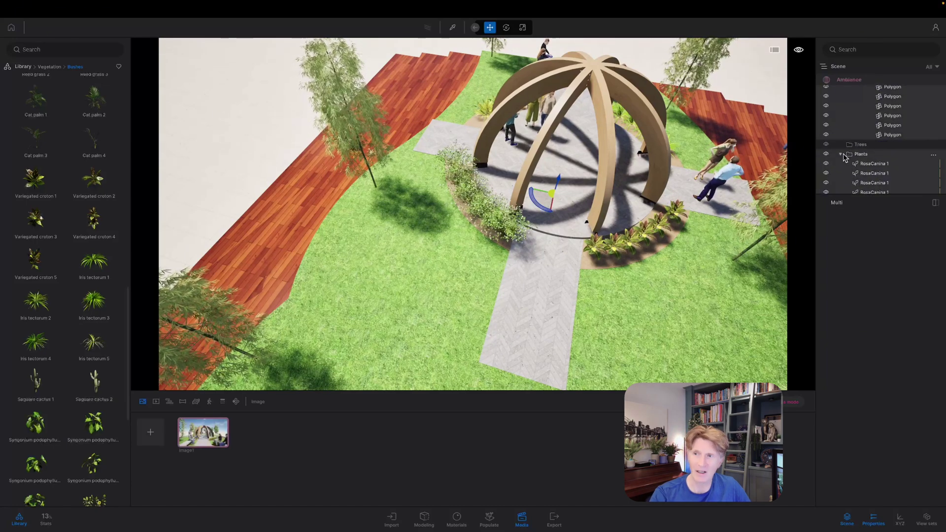
pyautogui.click(841, 154)
pyautogui.click(860, 145)
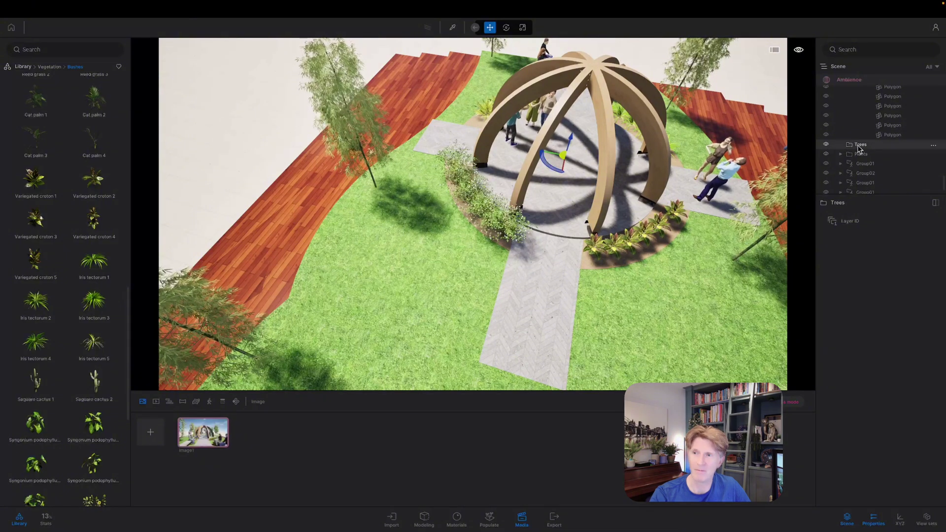
# Step: Move all the Hachiku bamboos into the Trees container and hide that container
pyautogui.scroll(-5, 862, 167)
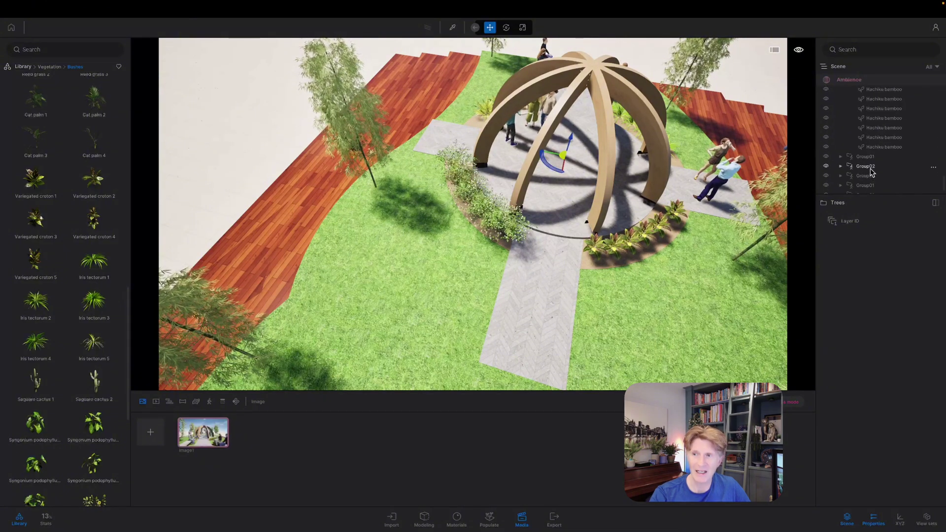
pyautogui.click(881, 151)
pyautogui.scroll(4, 881, 148)
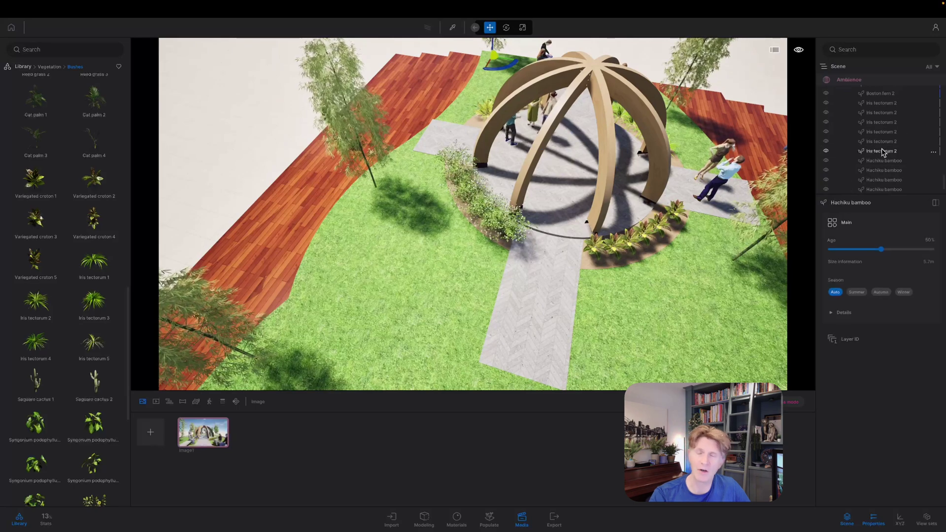
pyautogui.keyDown('shift'); pyautogui.click(881, 164); pyautogui.keyUp('shift')
pyautogui.moveTo(879, 169); pyautogui.dragTo(860, 137)
pyautogui.click(841, 134)
pyautogui.click(826, 133)
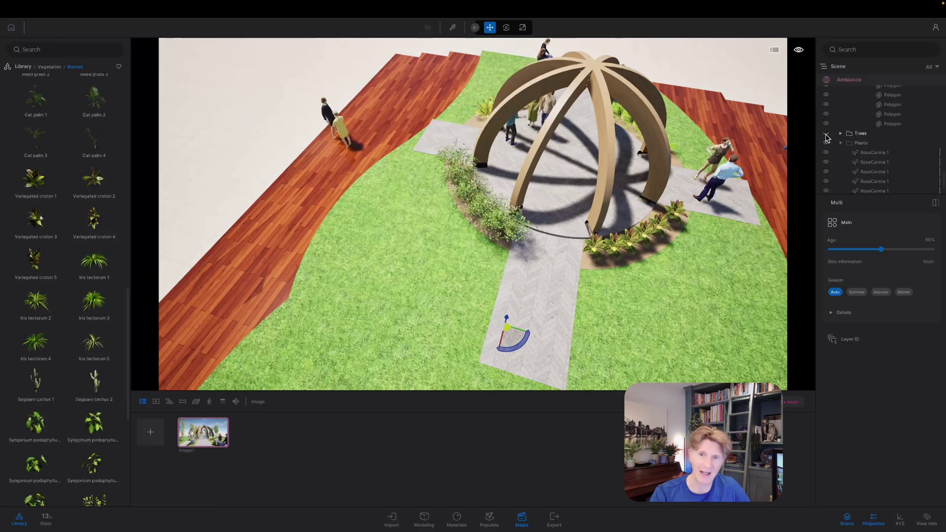
# Step: Copy the Plants container as one instance from the first pavilion to the second, at a spacing of 14.46 m
pyautogui.scroll(-2, 720, 205)
pyautogui.click(860, 143)
pyautogui.moveTo(566, 136); pyautogui.dragTo(566, 178, button='right')
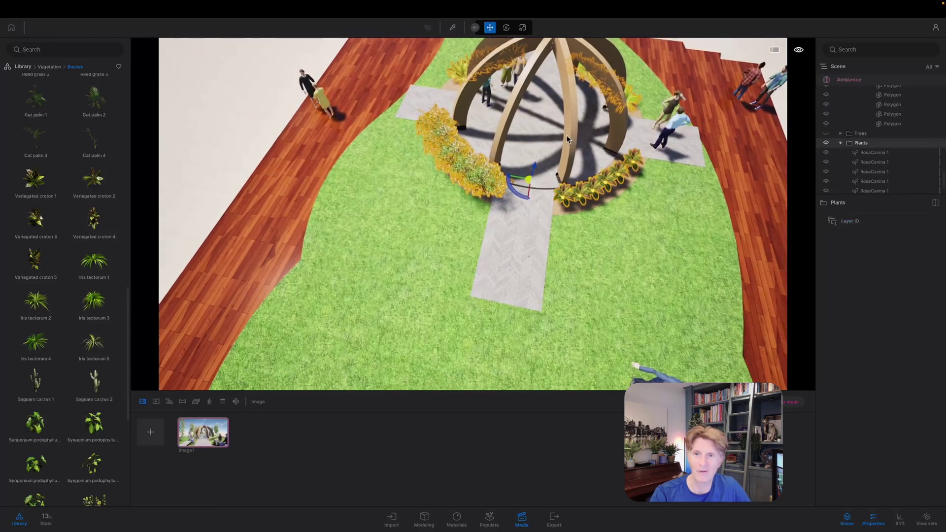
pyautogui.scroll(-5, 567, 136)
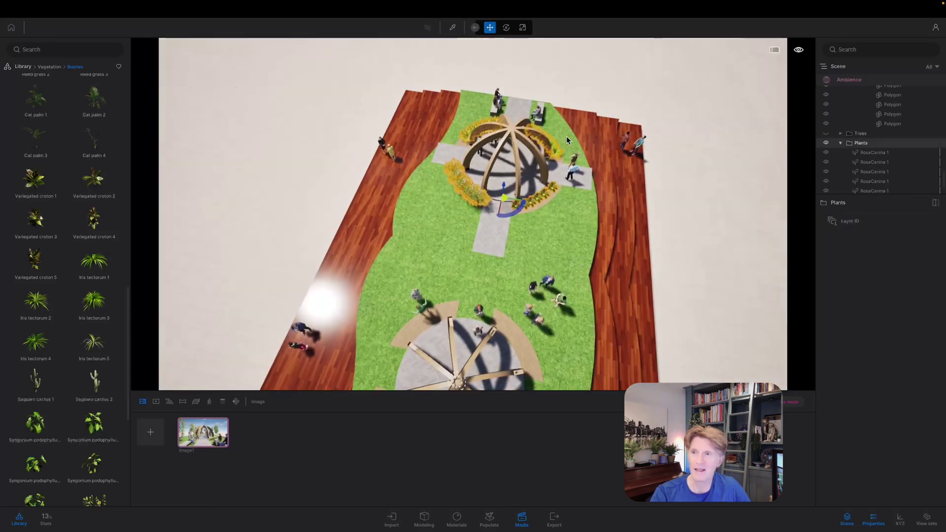
pyautogui.moveTo(566, 136); pyautogui.dragTo(552, 162, button='middle')
pyautogui.moveTo(582, 160); pyautogui.dragTo(520, 223, button='right')
pyautogui.moveTo(583, 158); pyautogui.dragTo(418, 330)
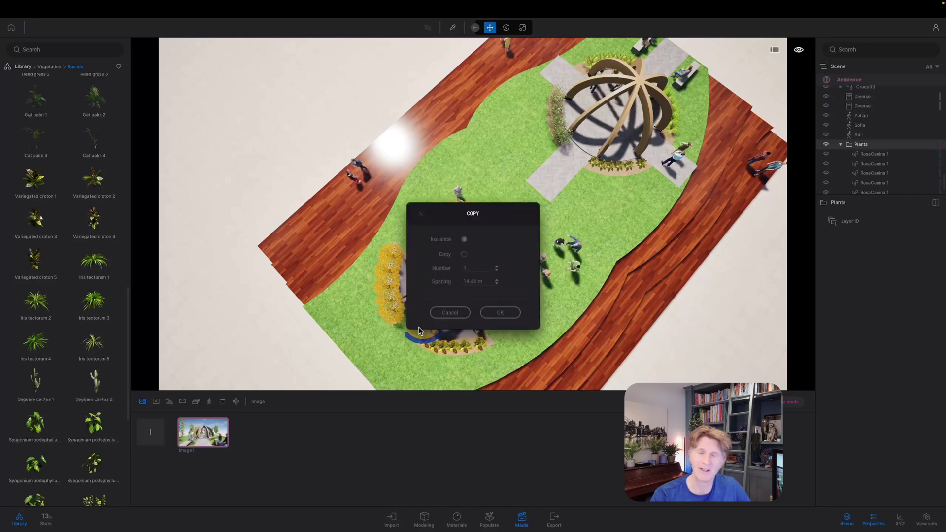
pyautogui.click(500, 313)
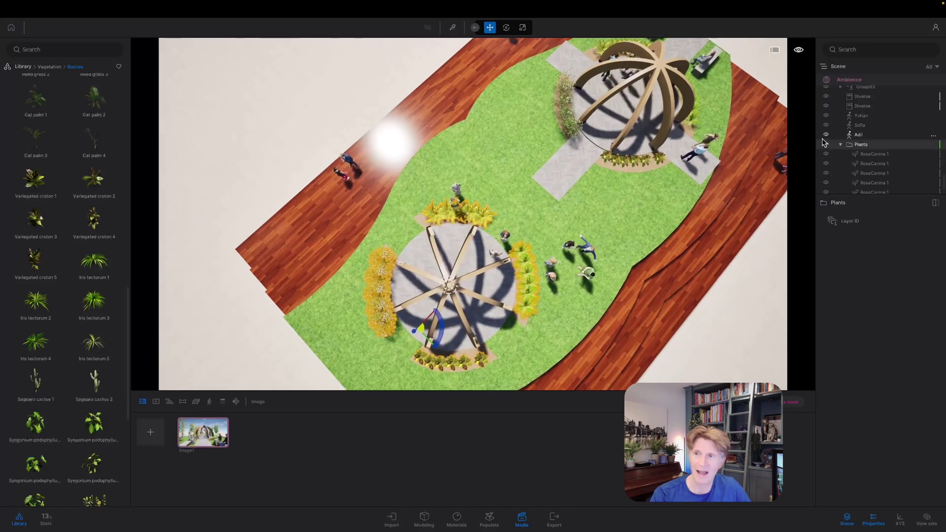
# Step: Move the people groups from the first Group01 through Group03 into a new container named "People" and collapse it
pyautogui.moveTo(866, 148)
pyautogui.mouseDown()
pyautogui.moveTo(866, 79)
pyautogui.moveTo(855, 144)
pyautogui.mouseUp()
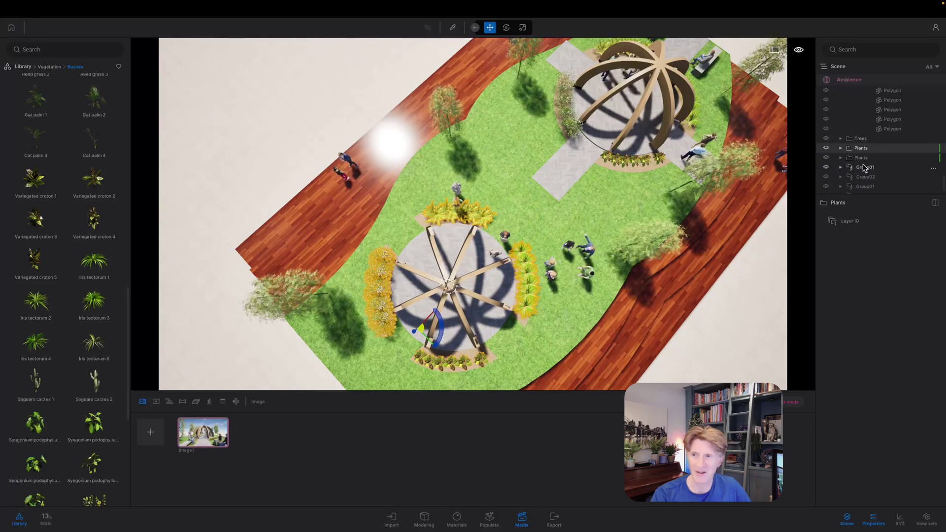
pyautogui.click(863, 167)
pyautogui.scroll(-3, 865, 175)
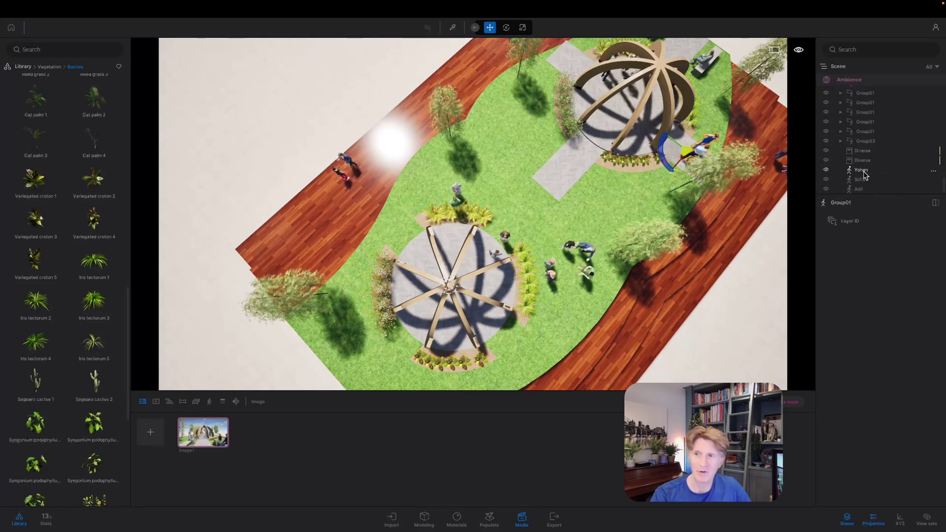
pyautogui.keyDown('shift'); pyautogui.click(866, 141); pyautogui.keyUp('shift')
pyautogui.rightClick(867, 144)
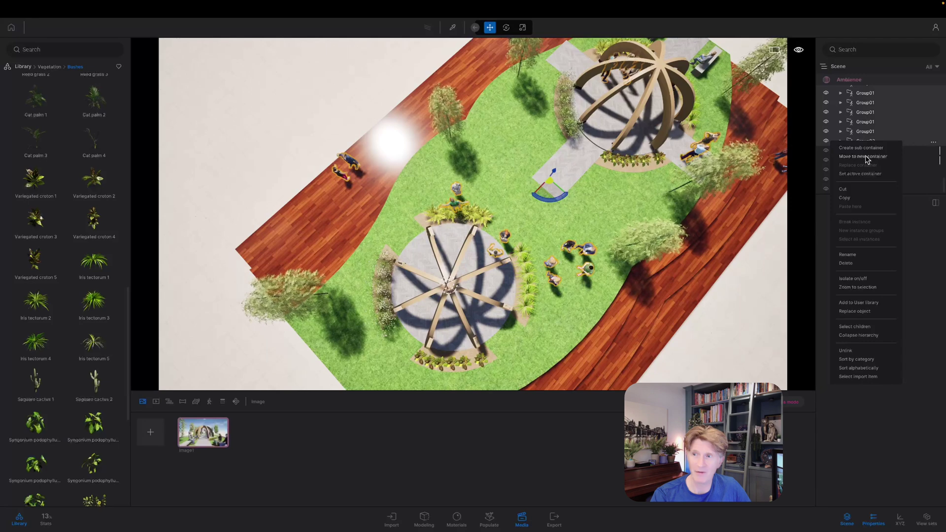
pyautogui.click(868, 157)
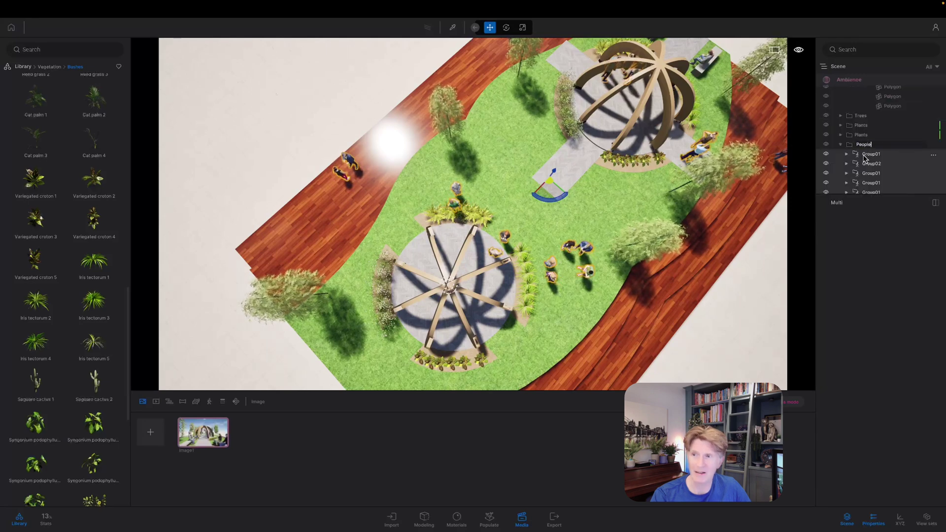
pyautogui.click(841, 145)
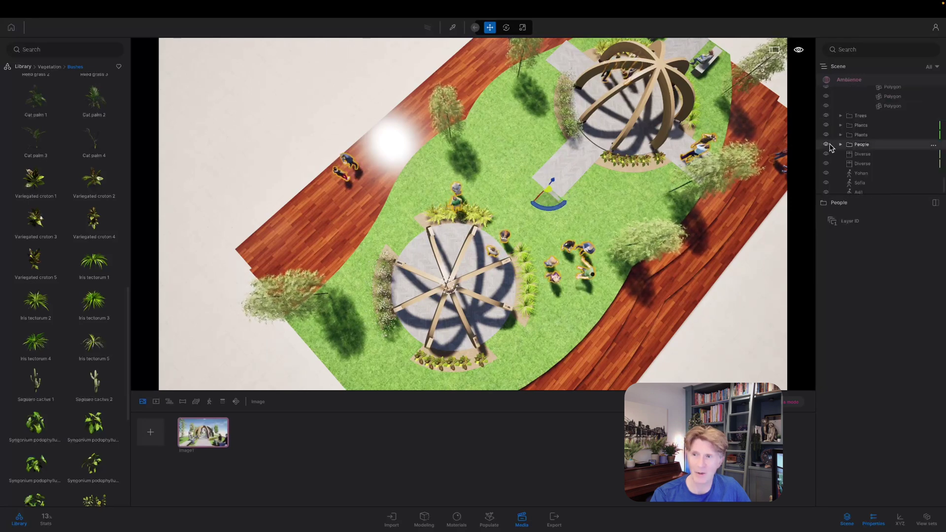
# Step: Move the three individual seated characters into the People container and check it by switching its visibility off and on
pyautogui.click(854, 176)
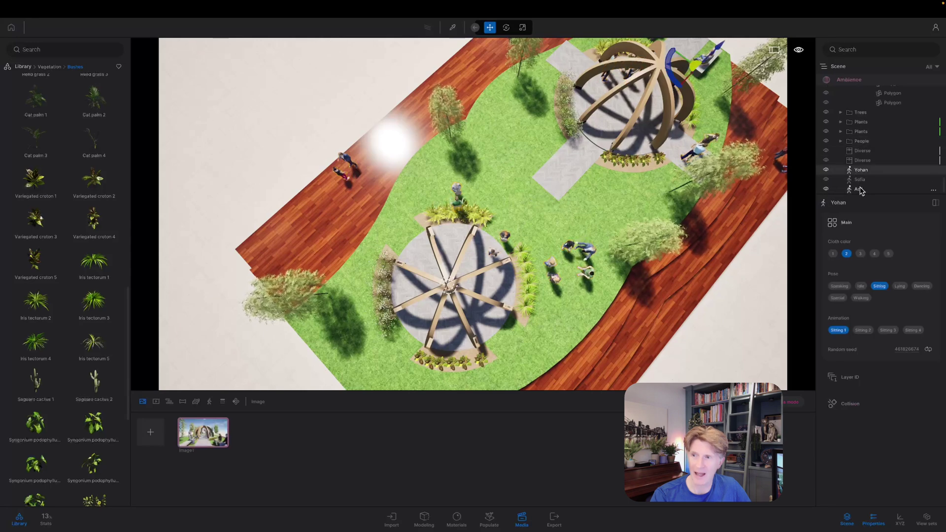
pyautogui.keyDown('shift'); pyautogui.click(858, 190); pyautogui.keyUp('shift')
pyautogui.moveTo(858, 170); pyautogui.dragTo(862, 151)
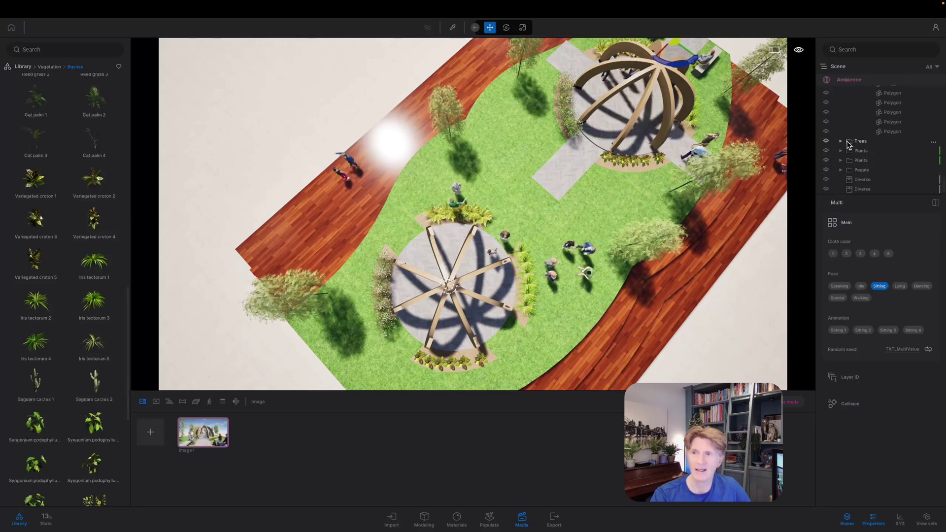
pyautogui.click(827, 170)
pyautogui.click(826, 170)
# Step: Copy the granite paving paths as one instance to the second pavilion, at a spacing of 14.49 m
pyautogui.press('s')
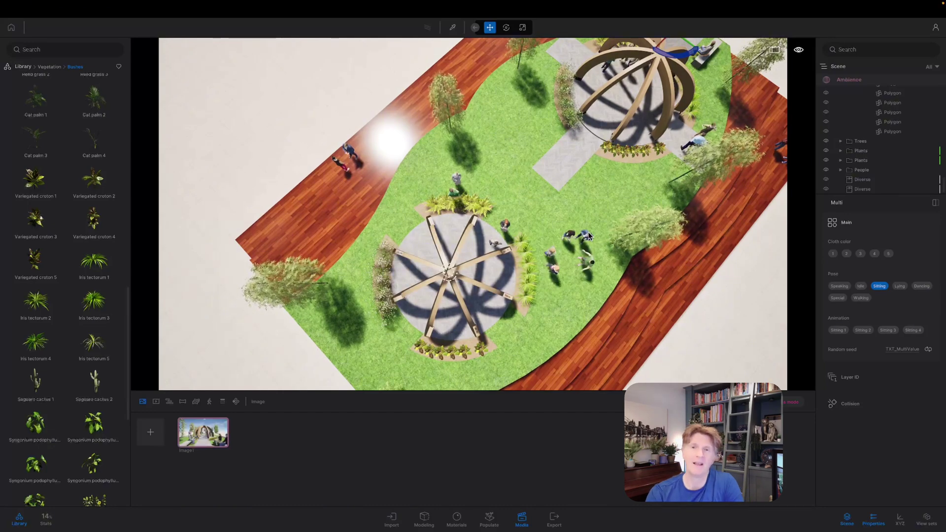
pyautogui.moveTo(447, 296); pyautogui.dragTo(434, 327, button='right')
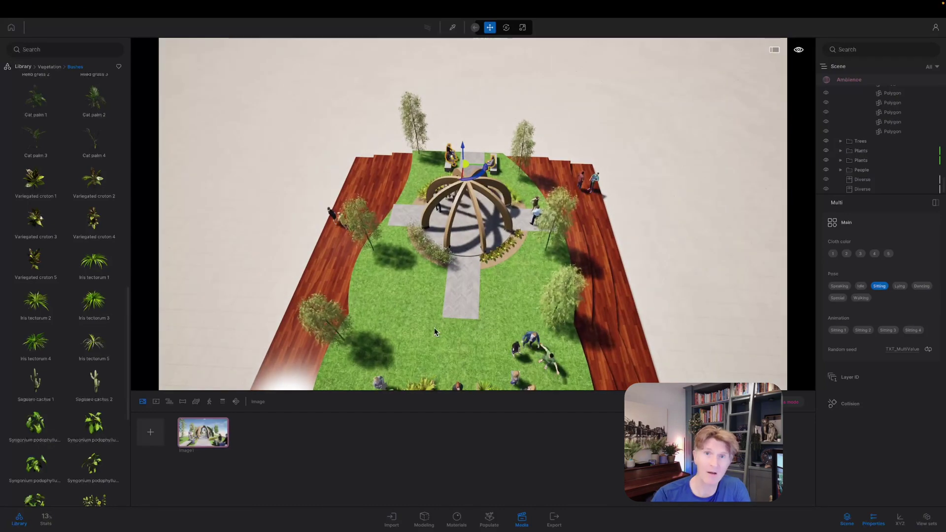
pyautogui.press('w')
pyautogui.scroll(5, 459, 354)
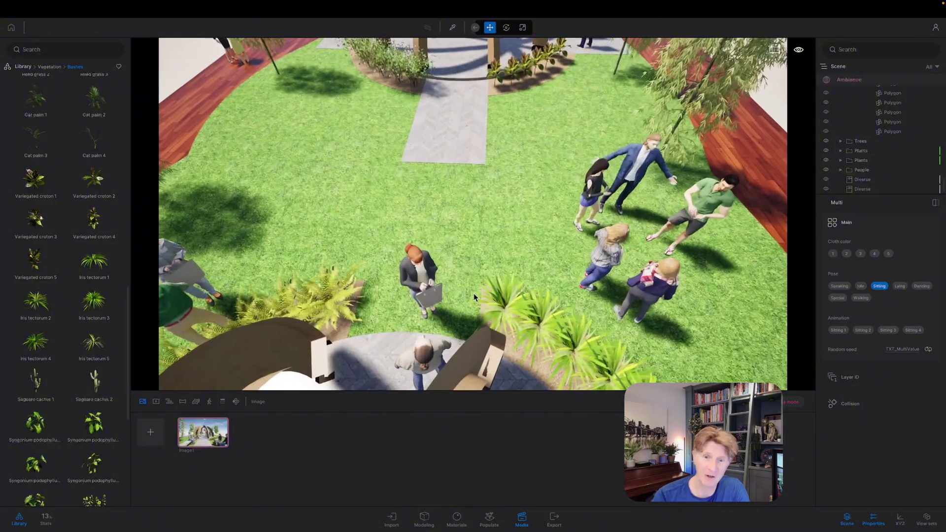
pyautogui.click(453, 157)
pyautogui.moveTo(455, 151); pyautogui.dragTo(486, 111, button='right')
pyautogui.moveTo(523, 155); pyautogui.dragTo(593, 198, button='right')
pyautogui.scroll(-8, 590, 204)
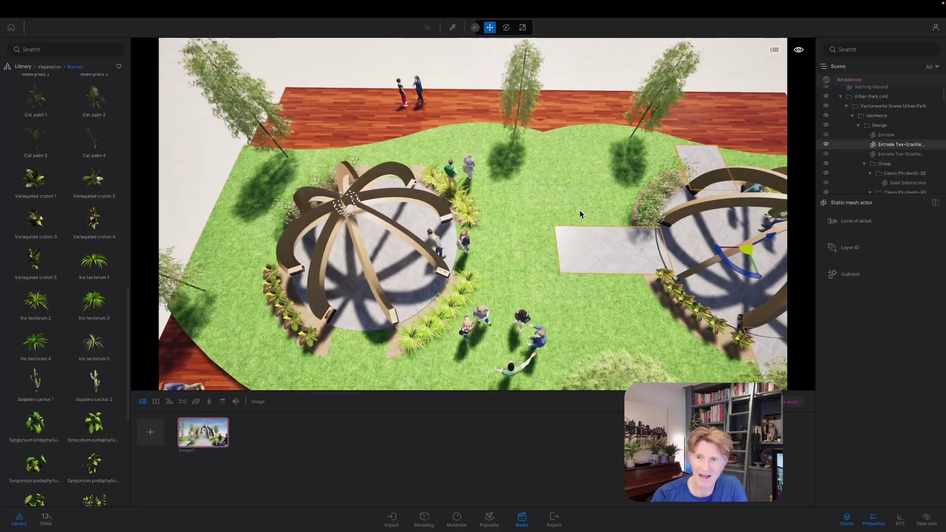
pyautogui.keyDown('alt'); pyautogui.moveTo(702, 253); pyautogui.dragTo(378, 252); pyautogui.keyUp('alt')
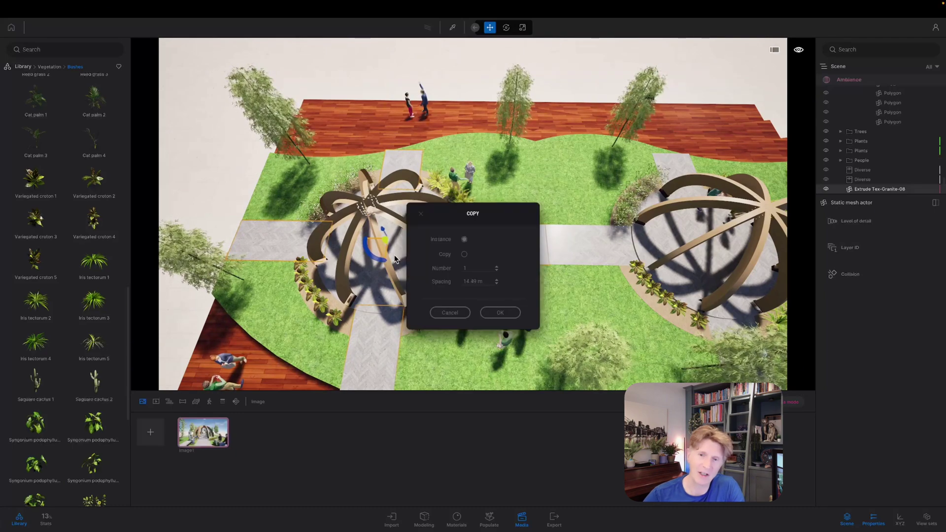
pyautogui.click(500, 314)
# Step: Examine the copied paving and planting around the second pavilion, sampling the paving's granite material
pyautogui.scroll(6, 374, 340)
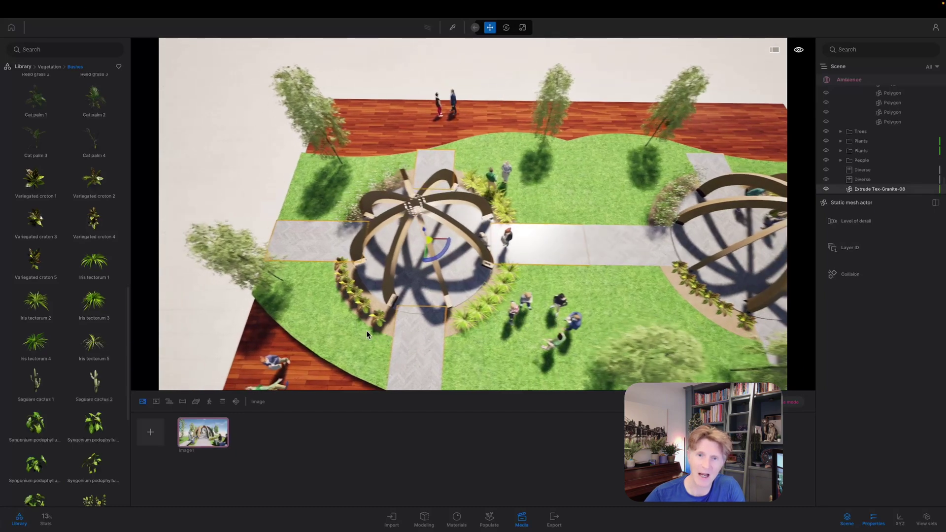
pyautogui.moveTo(364, 302); pyautogui.dragTo(339, 304, button='right')
pyautogui.scroll(-5, 339, 304)
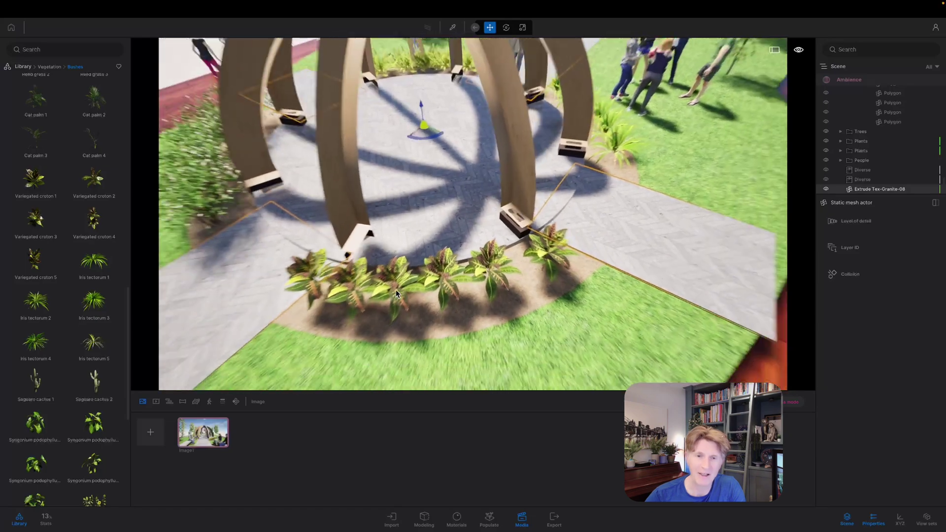
pyautogui.scroll(6, 391, 263)
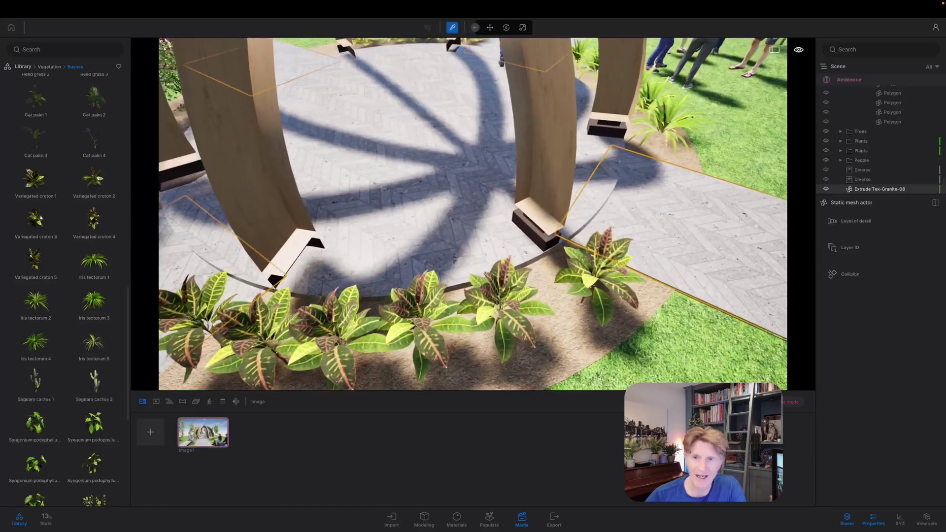
pyautogui.click(675, 266)
pyautogui.scroll(4, 906, 297)
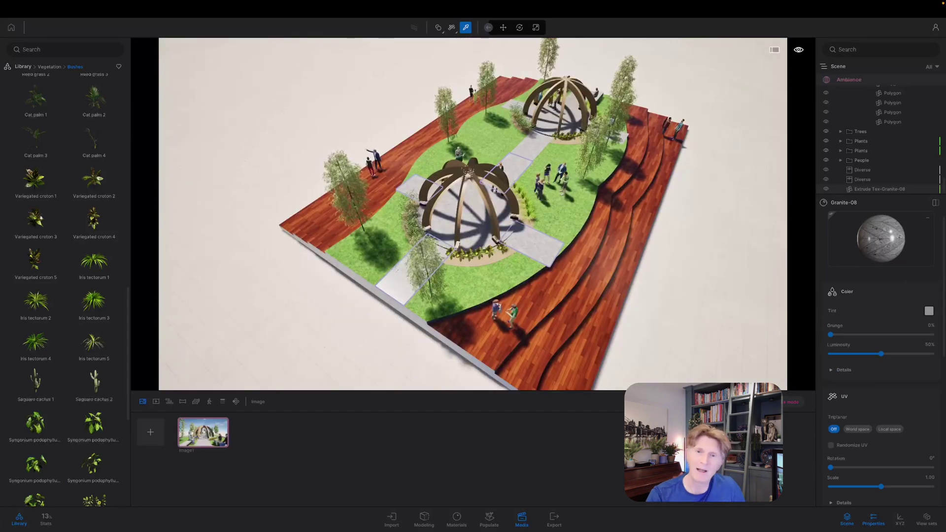
pyautogui.scroll(4, 473, 214)
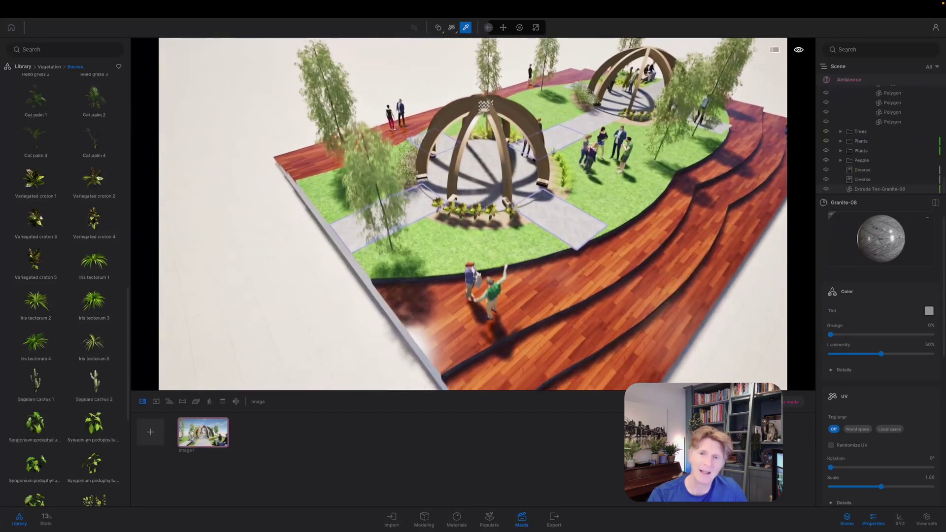
pyautogui.scroll(5, 595, 207)
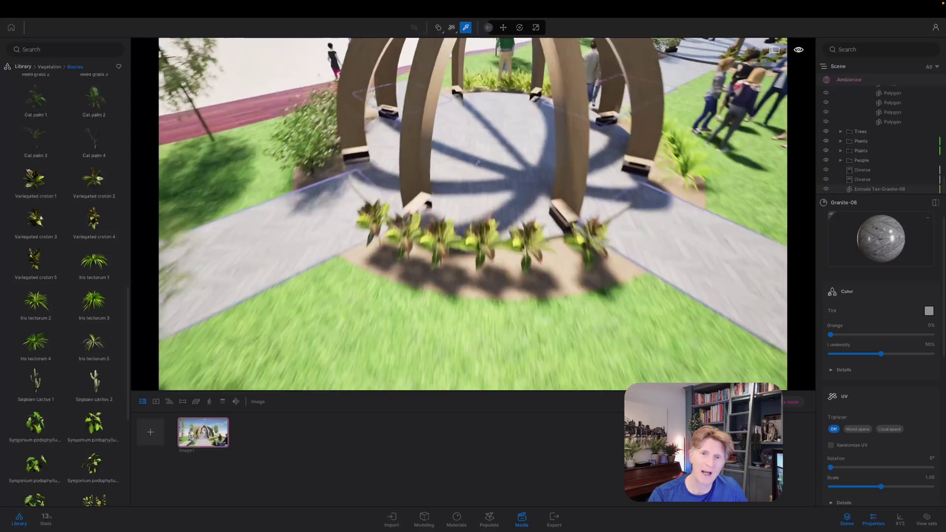
# Step: Apply a concrete material from the materials library to the arch footings
pyautogui.click(24, 66)
pyautogui.click(31, 98)
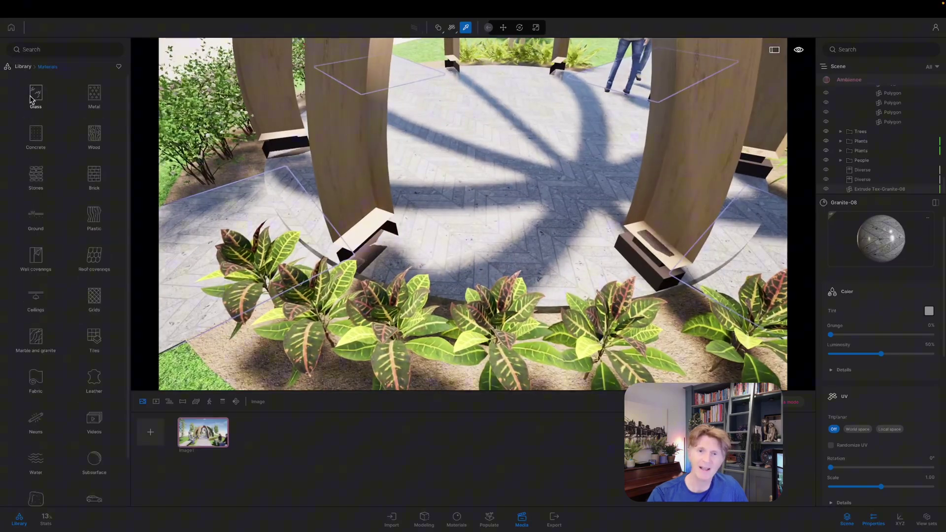
pyautogui.click(87, 97)
pyautogui.moveTo(36, 91)
pyautogui.mouseDown()
pyautogui.moveTo(372, 253)
pyautogui.moveTo(379, 222)
pyautogui.moveTo(664, 281)
pyautogui.mouseUp()
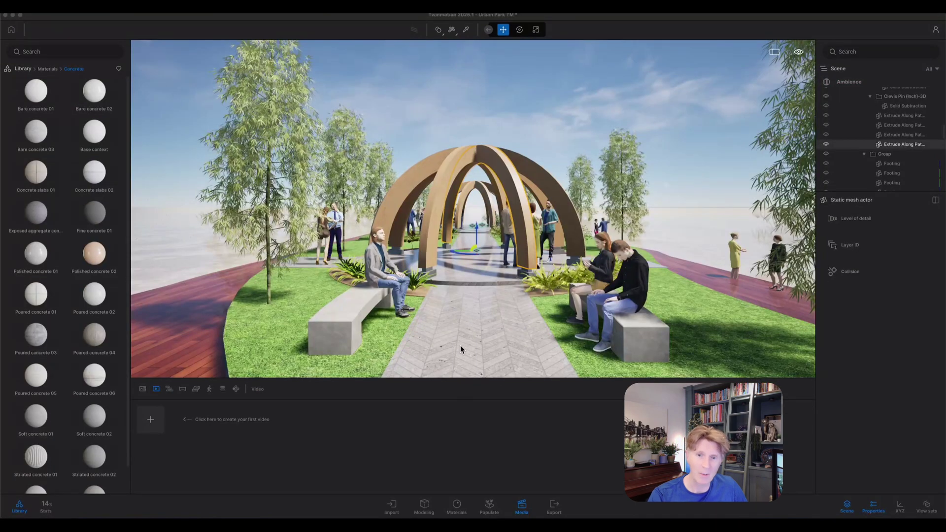
# Step: Preview the route through both pavilions and create a video whose first keyframe shows the whole park from a raised front viewpoint
pyautogui.click(506, 325)
pyautogui.press('w')
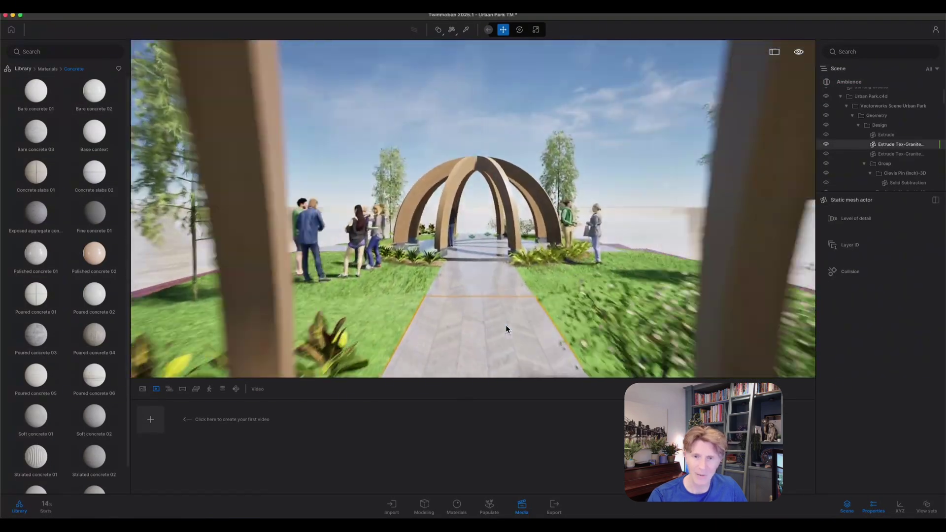
pyautogui.press('Up')
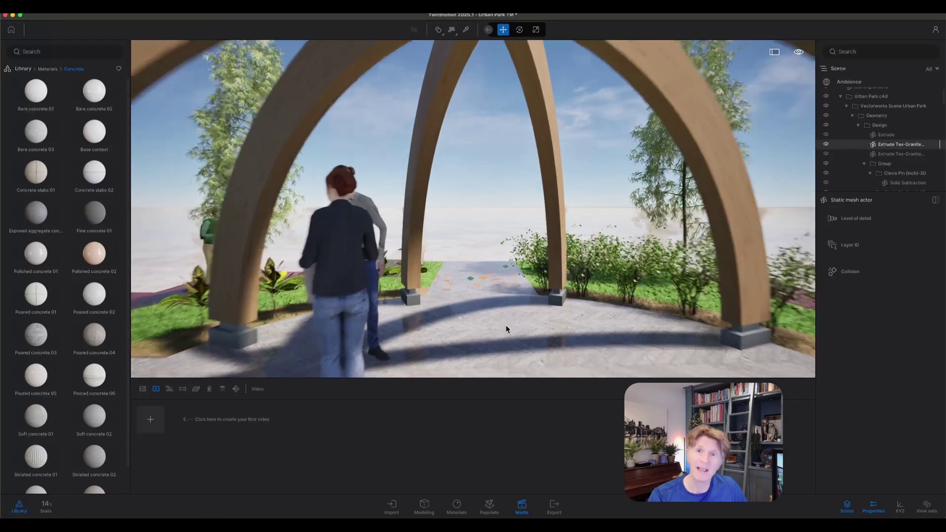
pyautogui.press('s')
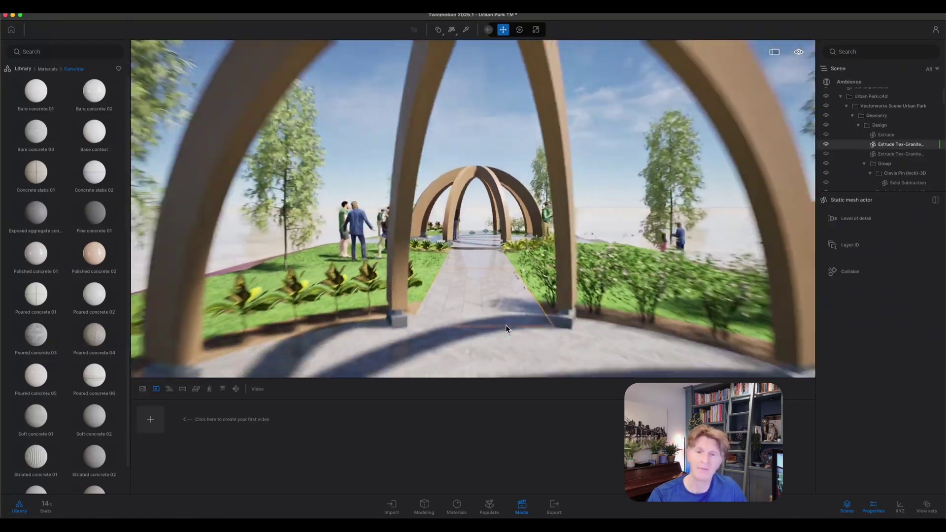
pyautogui.press('Down')
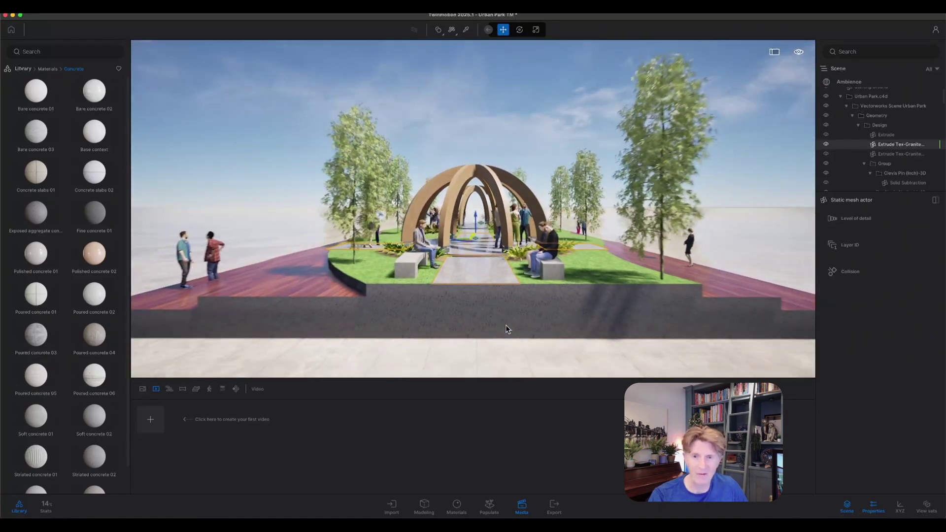
pyautogui.press('e')
pyautogui.moveTo(506, 324); pyautogui.dragTo(501, 355, button='right')
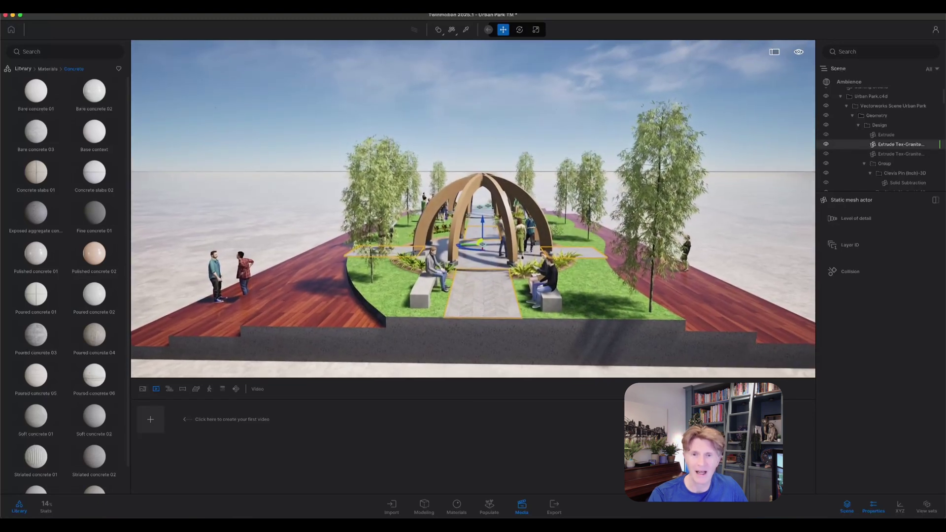
pyautogui.click(150, 420)
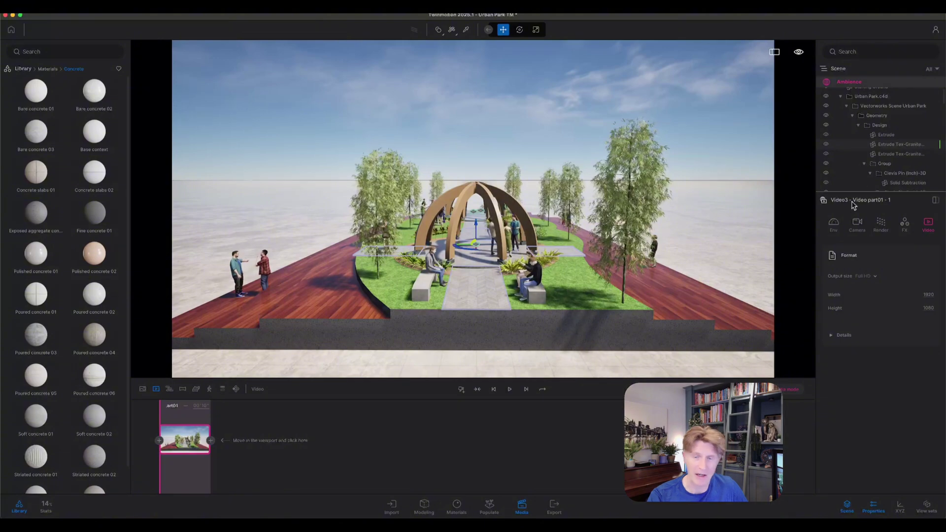
pyautogui.scroll(5, 659, 276)
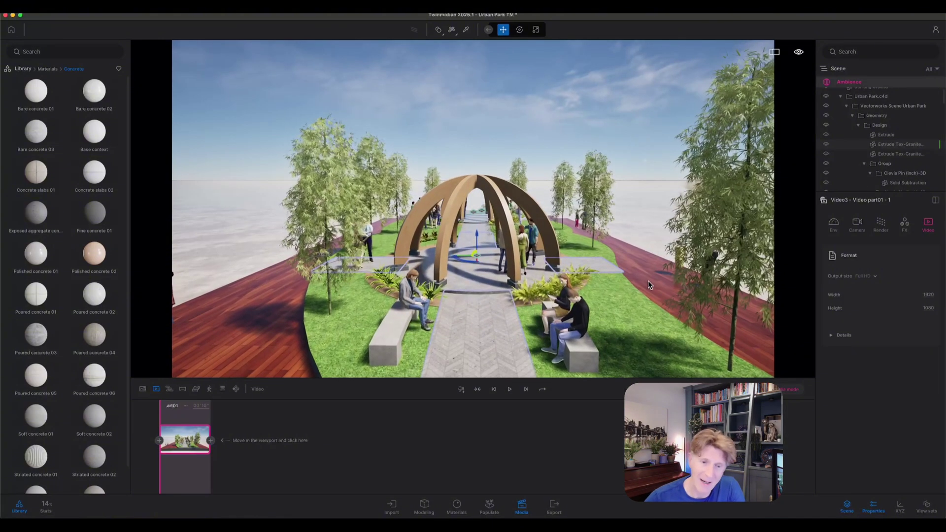
pyautogui.scroll(-3, 648, 282)
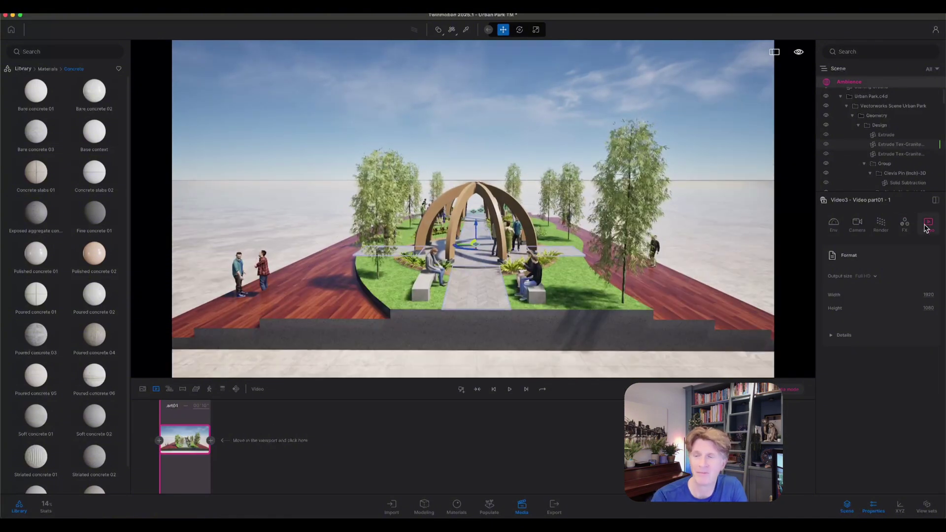
# Step: Switch the video keyframe's environment from dynamic sky to HDRI and open the library of available HDRI skies
pyautogui.click(834, 224)
pyautogui.scroll(2, 911, 316)
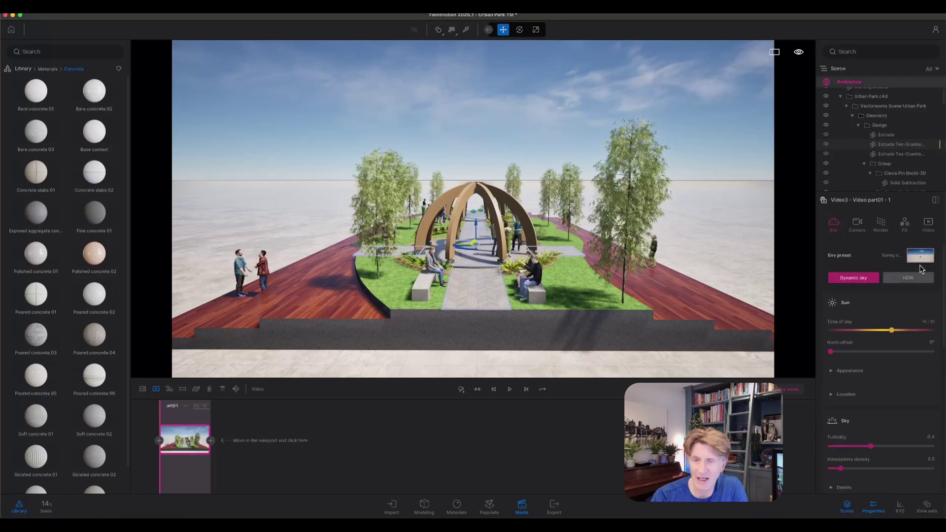
pyautogui.click(908, 278)
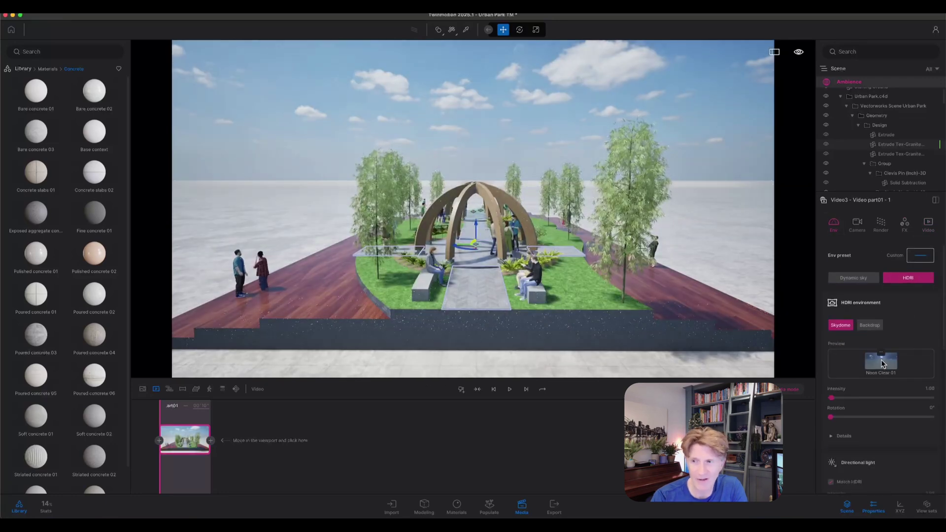
pyautogui.click(881, 360)
pyautogui.click(858, 331)
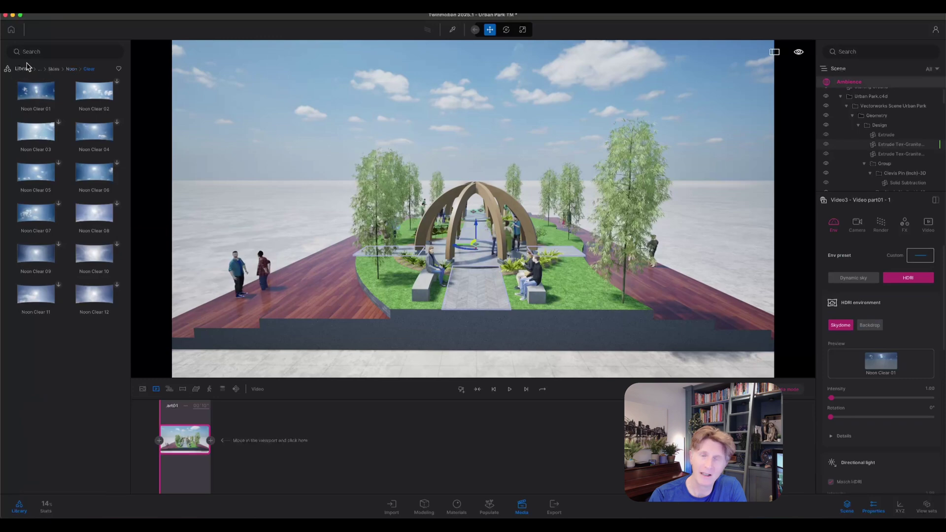
# Step: Apply the Approaching Storm outdoor HDRI environment from the library to the scene
pyautogui.click(25, 69)
pyautogui.click(36, 180)
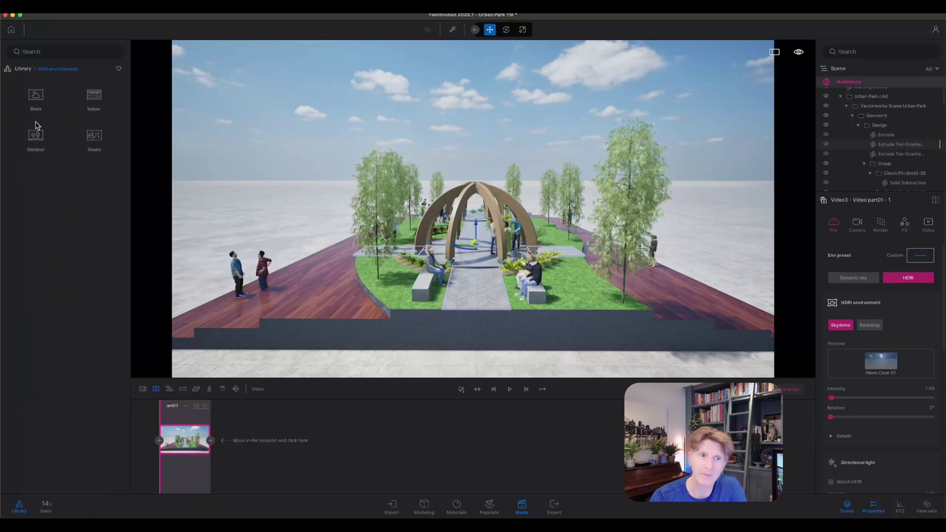
pyautogui.click(36, 143)
pyautogui.moveTo(32, 99)
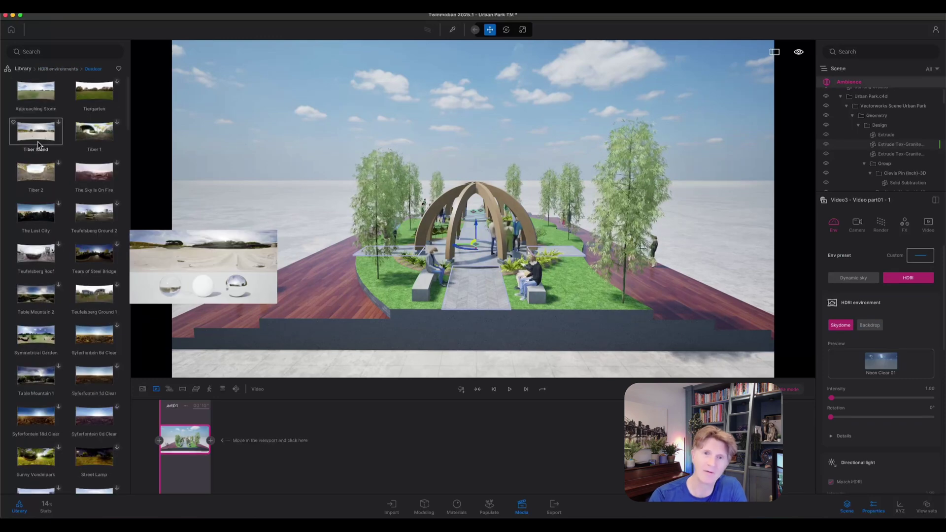
pyautogui.click(32, 99)
pyautogui.moveTo(32, 95); pyautogui.dragTo(389, 138)
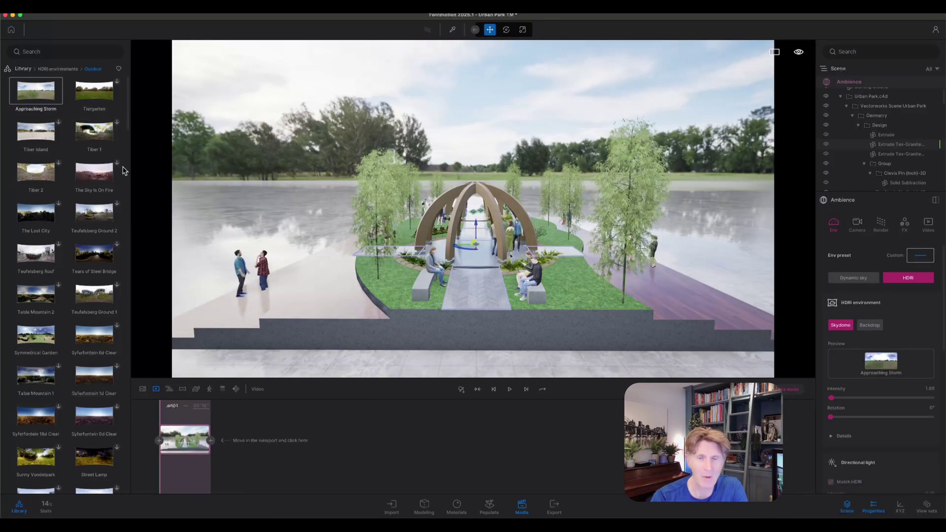
# Step: Try the Symmetrical Garden HDRI with the Starting Ground hidden and shown, and return to Approaching Storm
pyautogui.moveTo(33, 335); pyautogui.dragTo(208, 295)
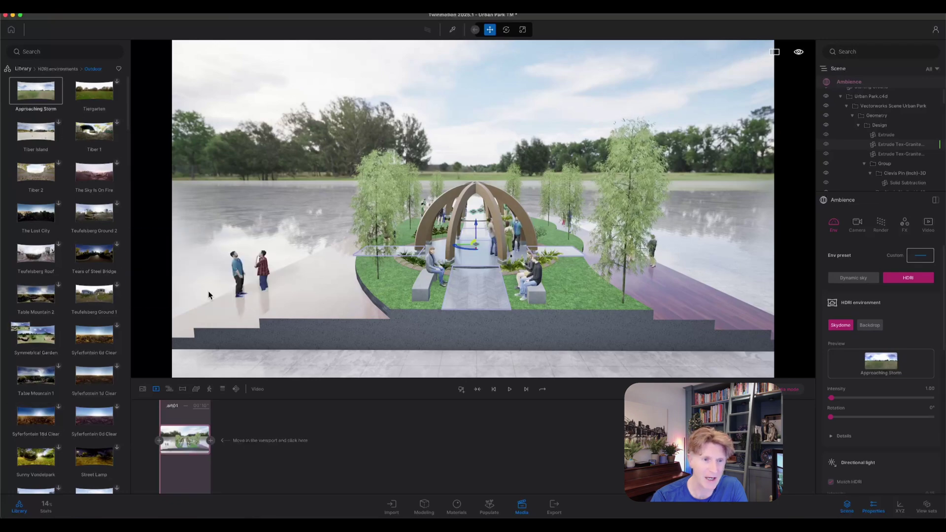
pyautogui.moveTo(304, 214); pyautogui.dragTo(303, 214)
pyautogui.click(712, 247)
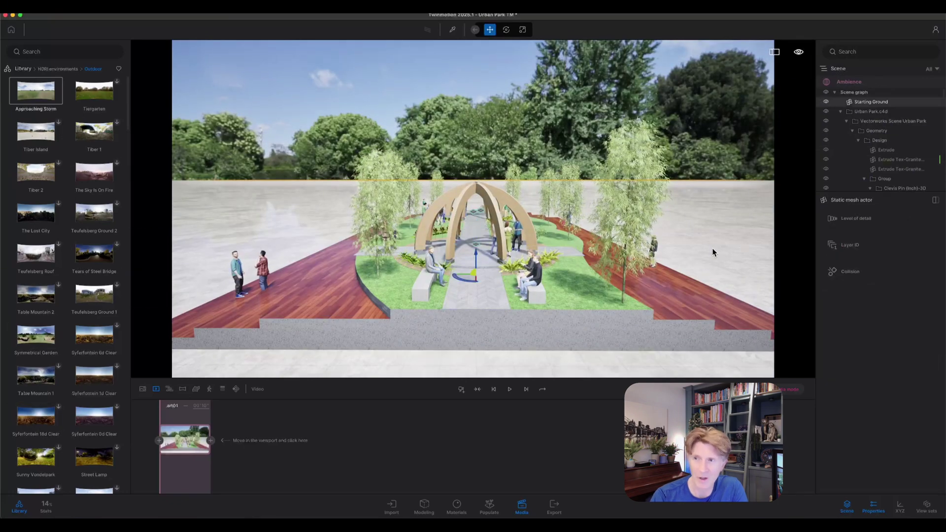
pyautogui.click(826, 102)
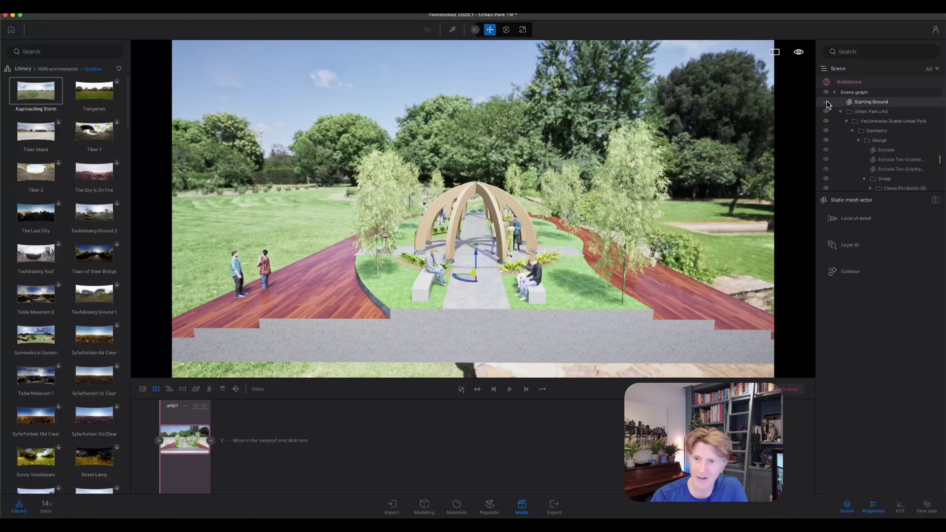
pyautogui.click(826, 102)
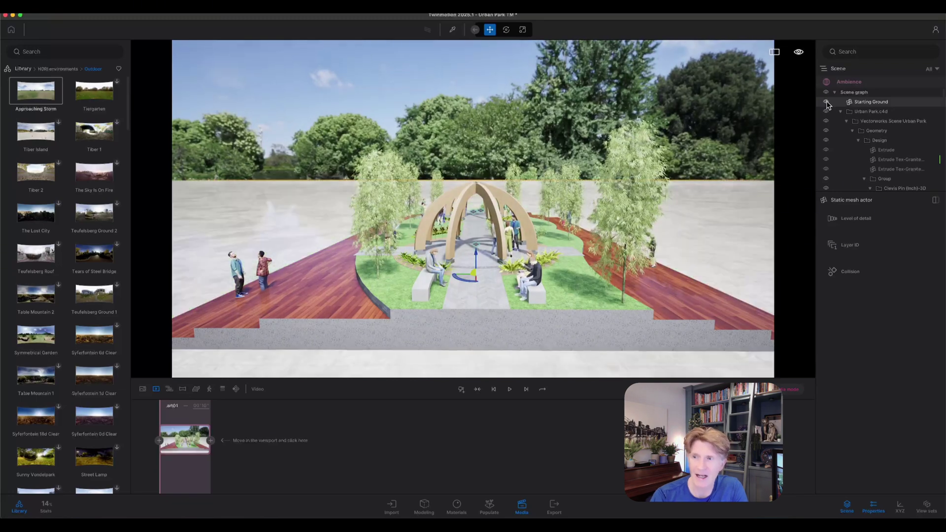
pyautogui.click(847, 83)
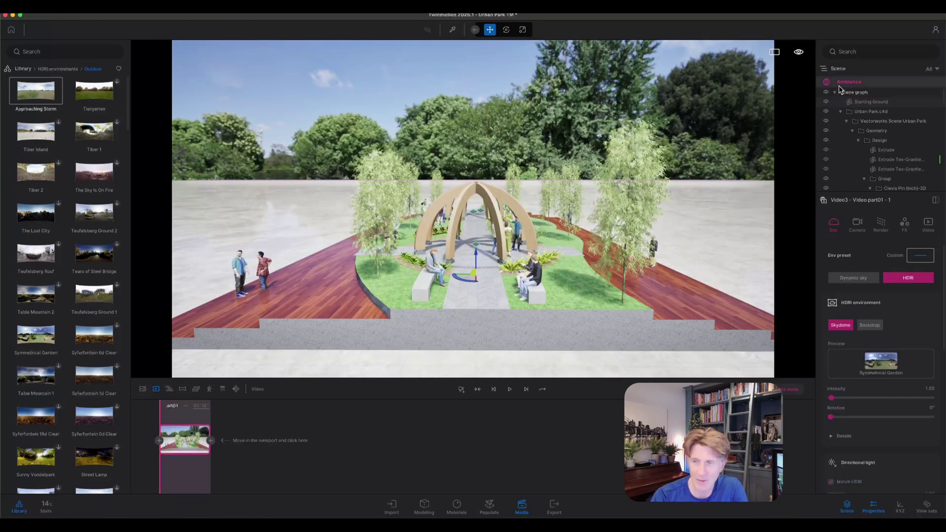
pyautogui.click(303, 214)
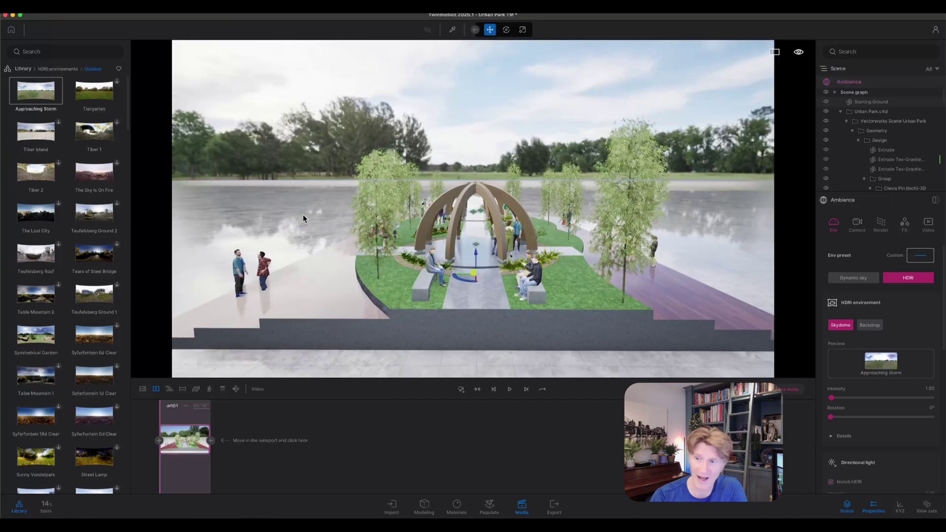
# Step: Change the HDRI environment to backdrop mode, with a size of about 49 m and a height offset of about -1.4 m
pyautogui.scroll(-3, 844, 413)
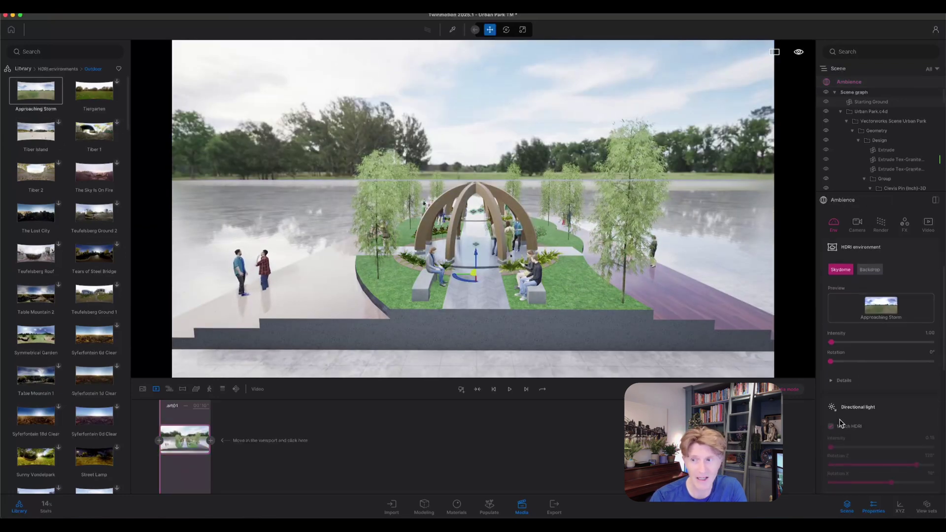
pyautogui.click(870, 270)
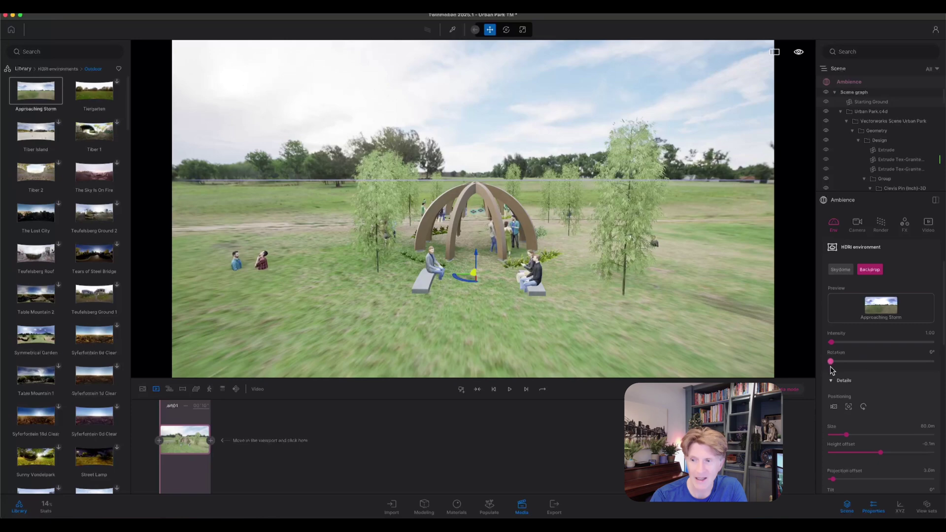
pyautogui.moveTo(880, 453); pyautogui.dragTo(839, 434)
pyautogui.scroll(-3, 466, 323)
pyautogui.keyDown('shift'); pyautogui.moveTo(466, 324); pyautogui.dragTo(640, 325, button='middle'); pyautogui.keyUp('shift')
pyautogui.scroll(-2, 843, 435)
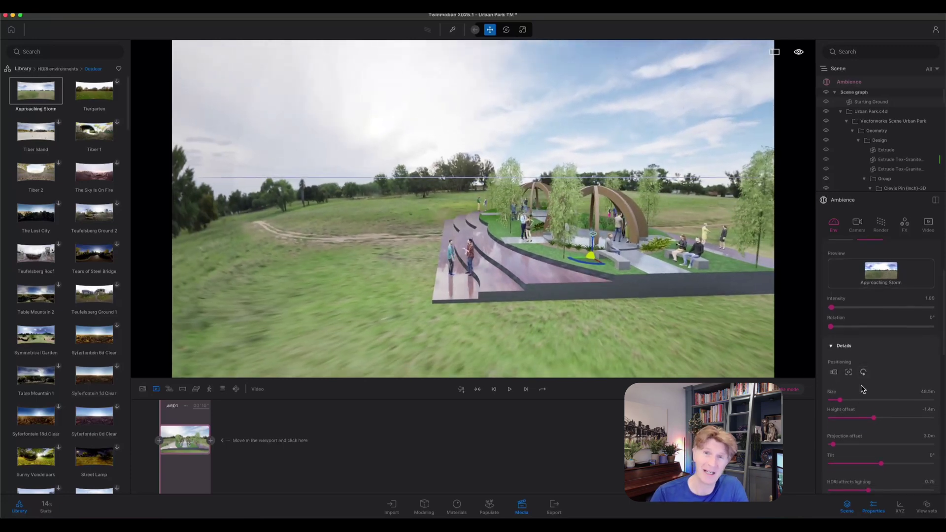
pyautogui.scroll(-3, 843, 436)
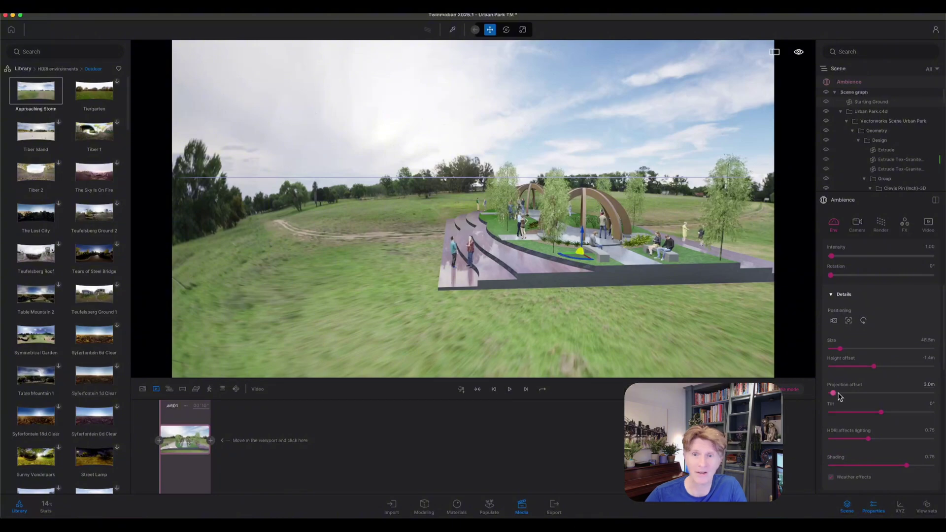
# Step: Set the backdrop's projection offset to about 3.1 m and its rotation to 359°
pyautogui.moveTo(834, 393); pyautogui.dragTo(833, 392)
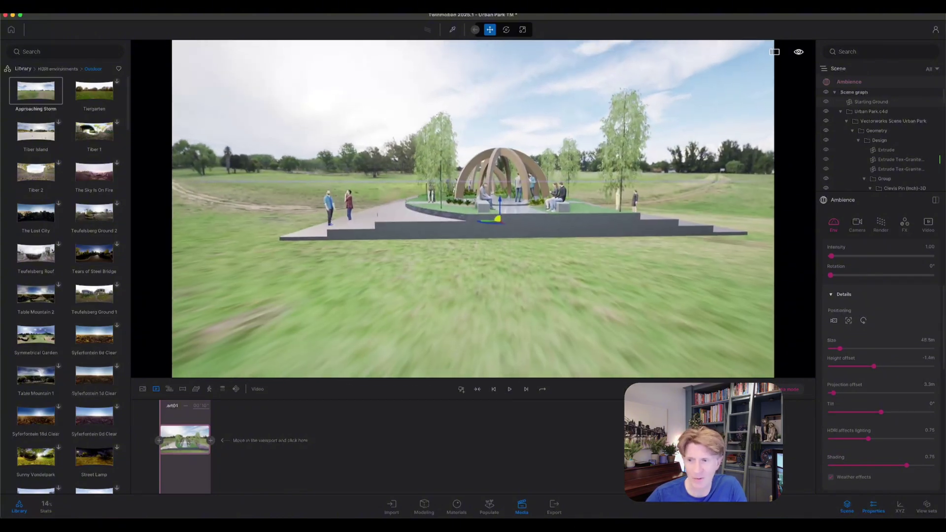
pyautogui.moveTo(833, 392); pyautogui.dragTo(833, 393)
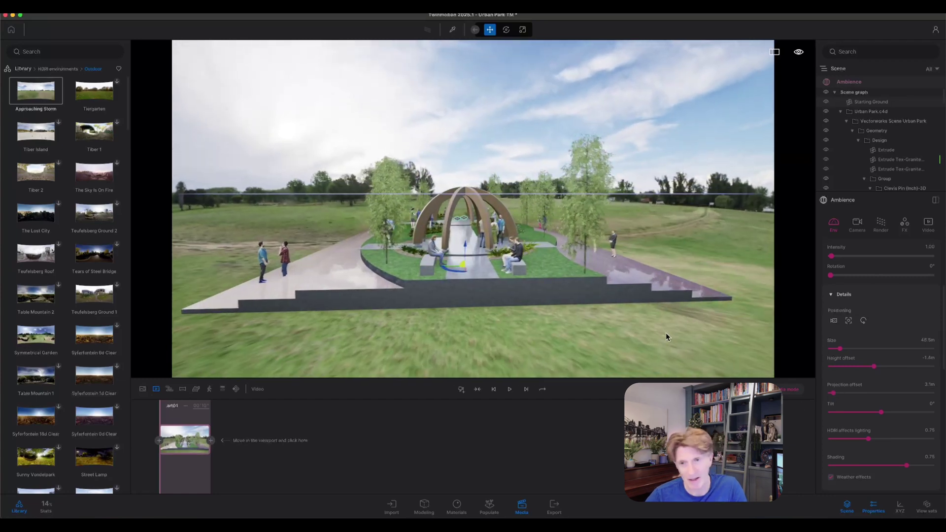
pyautogui.keyDown('shift'); pyautogui.moveTo(665, 314); pyautogui.dragTo(688, 323, button='middle'); pyautogui.keyUp('shift')
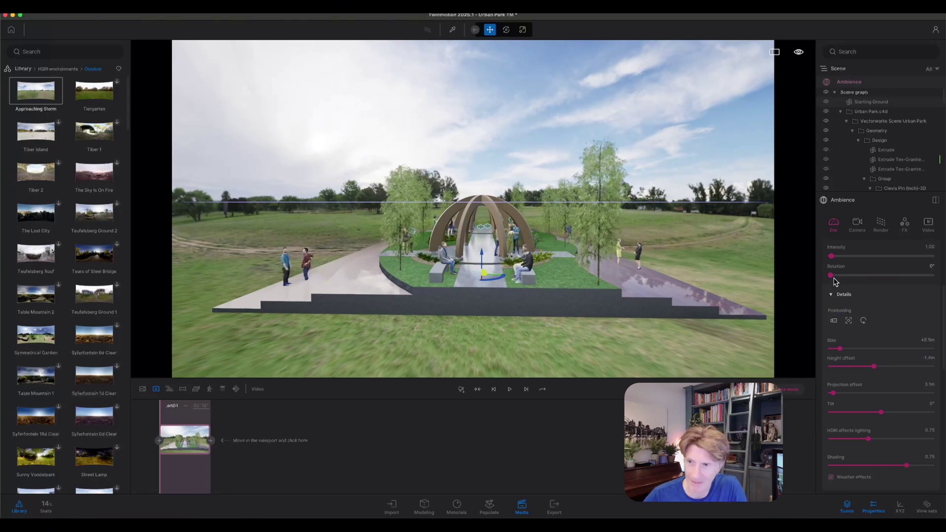
pyautogui.moveTo(831, 276); pyautogui.dragTo(921, 299)
pyautogui.moveTo(925, 299); pyautogui.dragTo(931, 300)
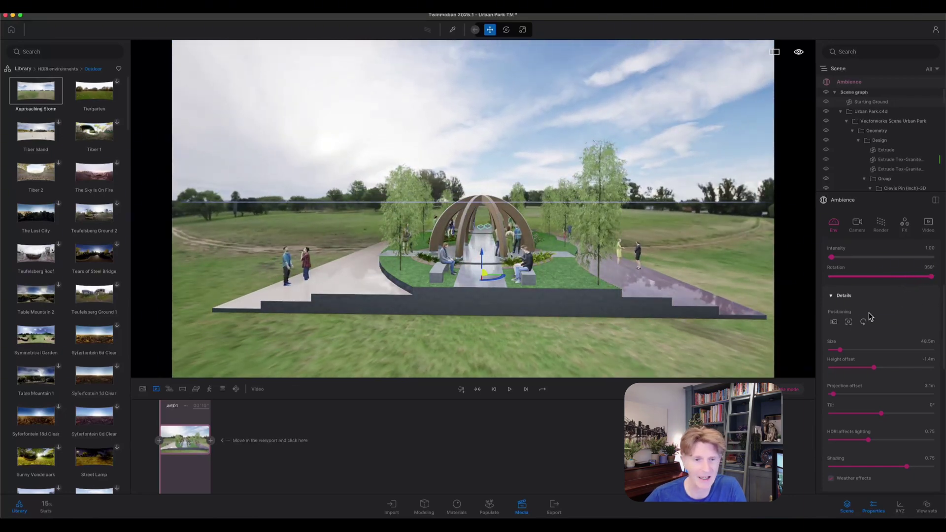
# Step: Preview the video route from the first keyframe through both pavilions against the new backdrop
pyautogui.click(192, 447)
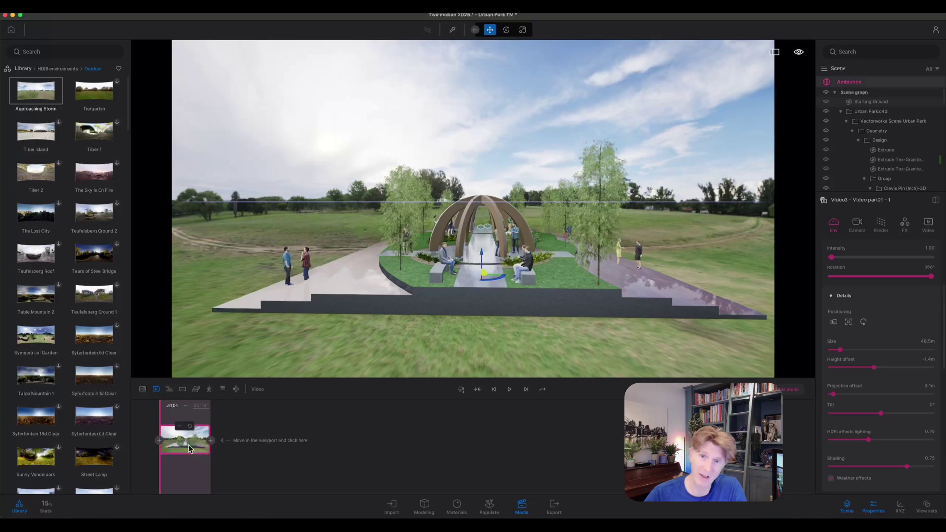
pyautogui.press('w')
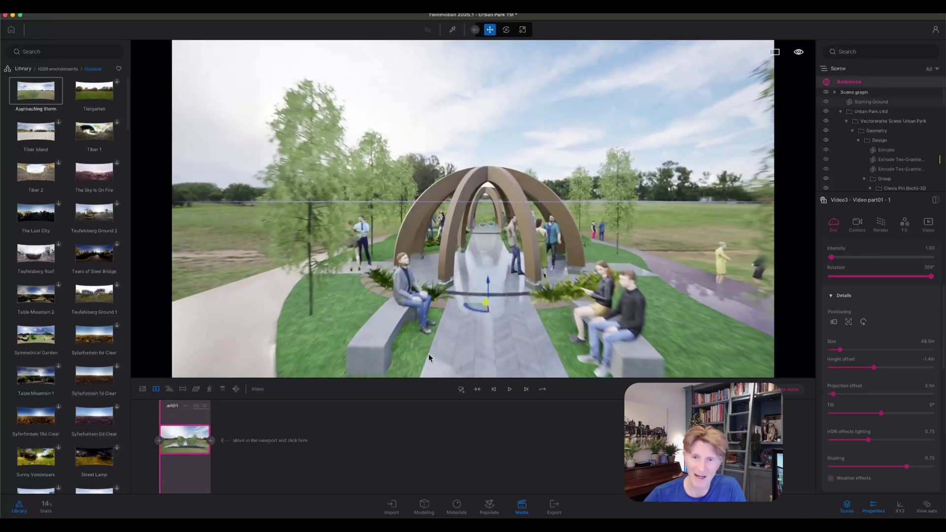
pyautogui.press('Up')
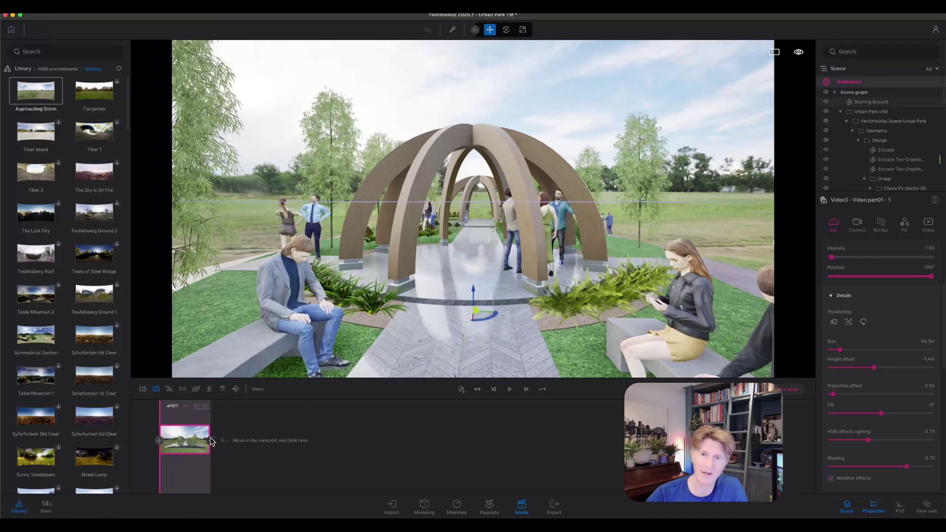
pyautogui.press('Up')
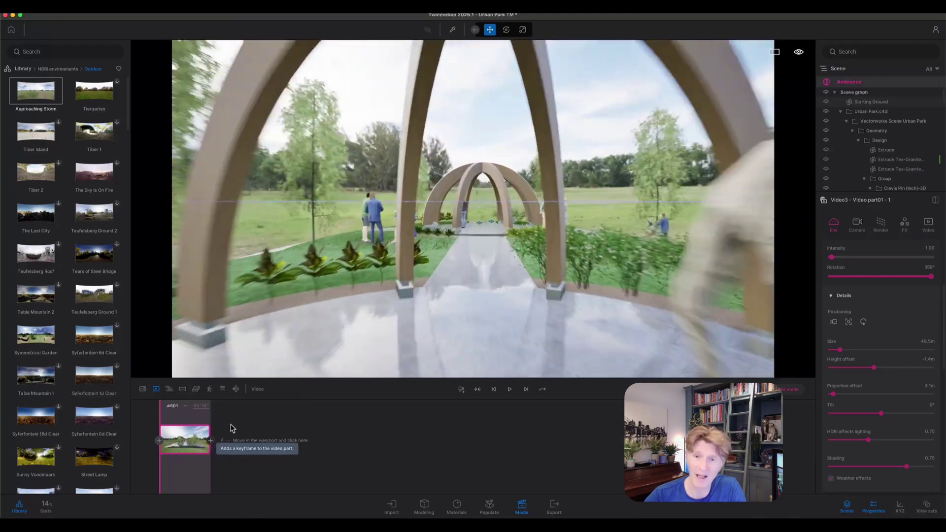
pyautogui.press('Up')
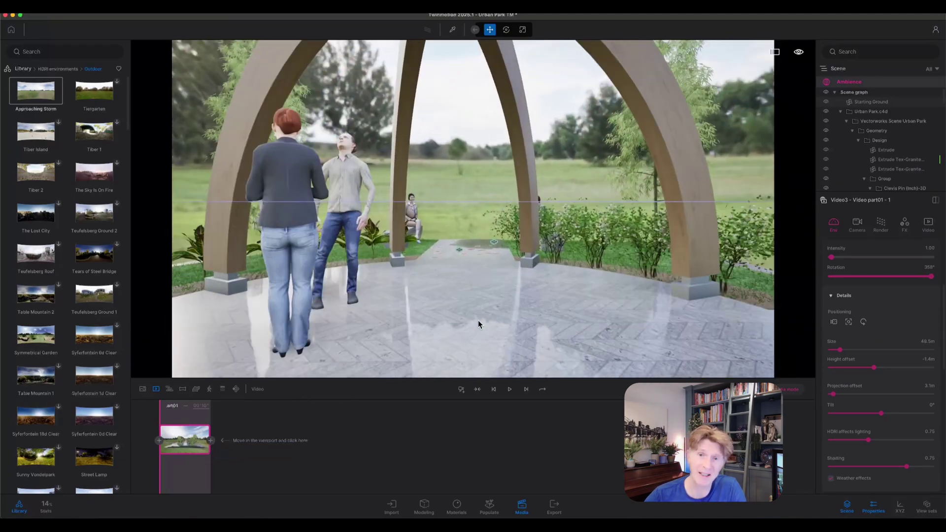
pyautogui.click(252, 430)
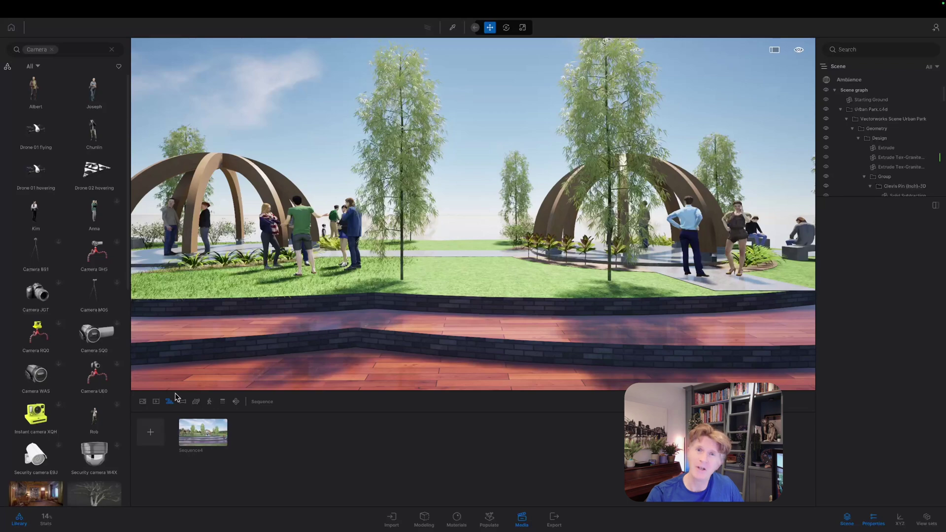
# Step: Create a new sequence and add an orbit camera with the whole park framed from a distance
pyautogui.click(153, 433)
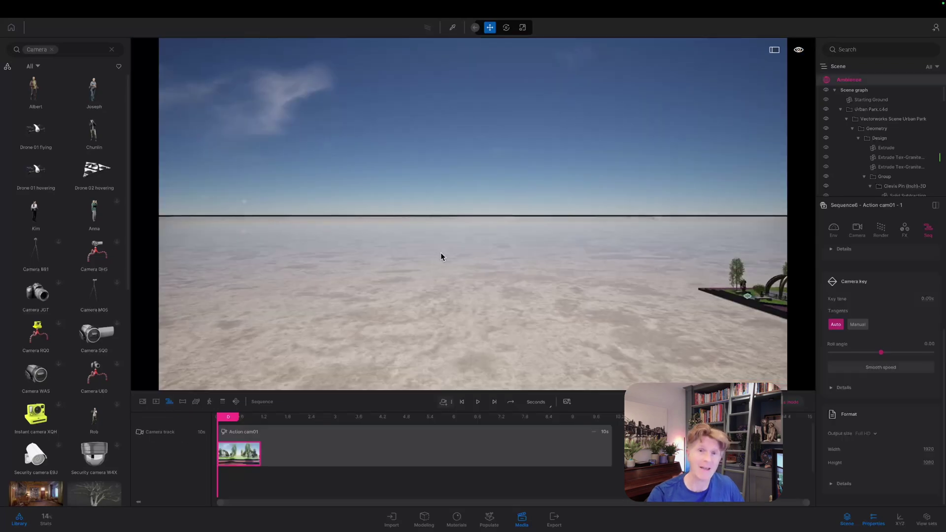
pyautogui.moveTo(441, 257); pyautogui.dragTo(570, 253, button='right')
pyautogui.press('Up')
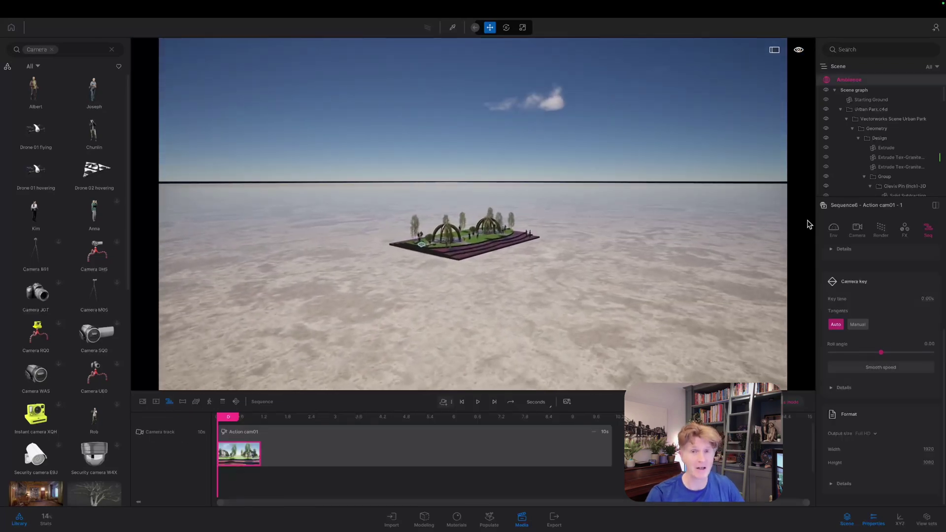
pyautogui.scroll(2, 736, 245)
pyautogui.click(453, 403)
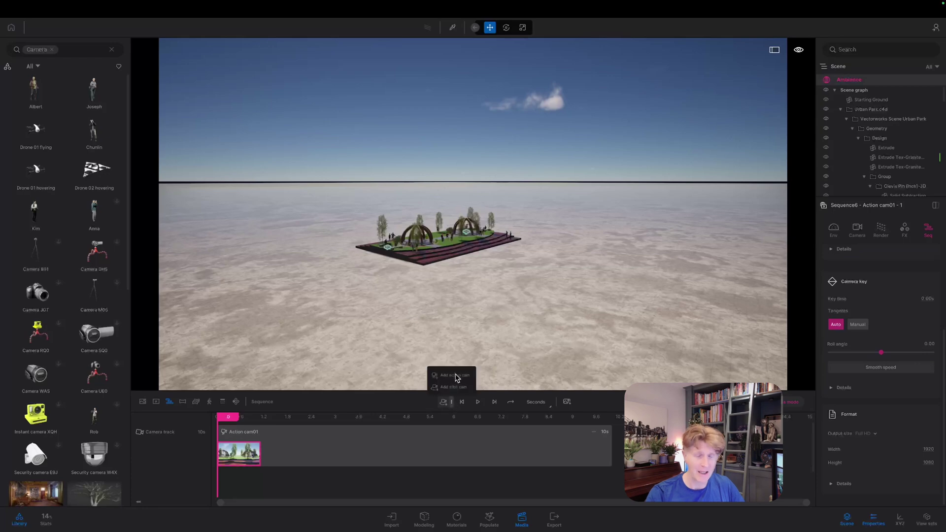
pyautogui.click(451, 391)
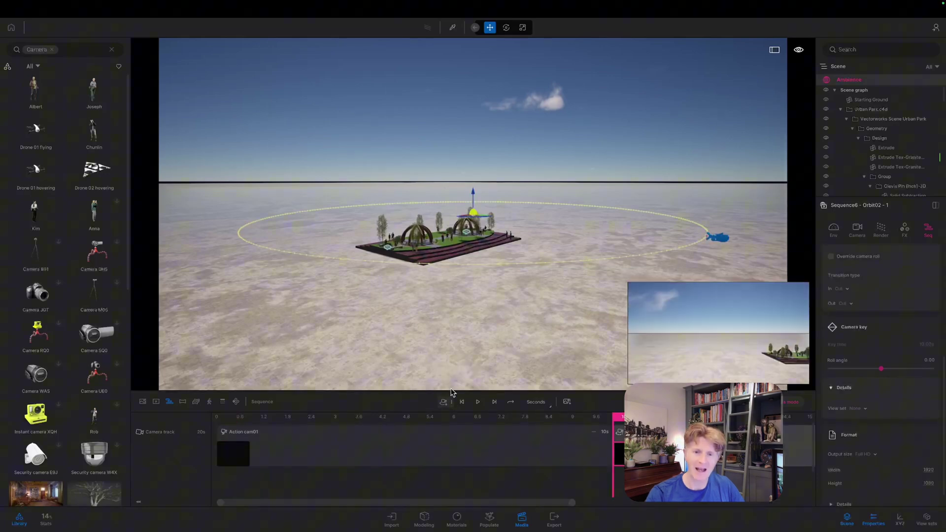
# Step: Delete the default action camera clip from the sequence, keeping only the orbit camera
pyautogui.click(244, 448)
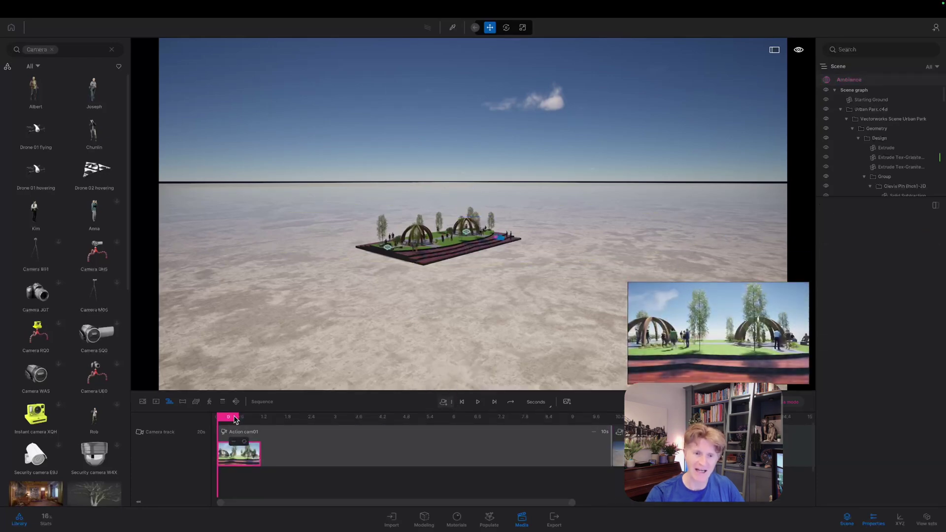
pyautogui.rightClick(235, 445)
pyautogui.click(230, 398)
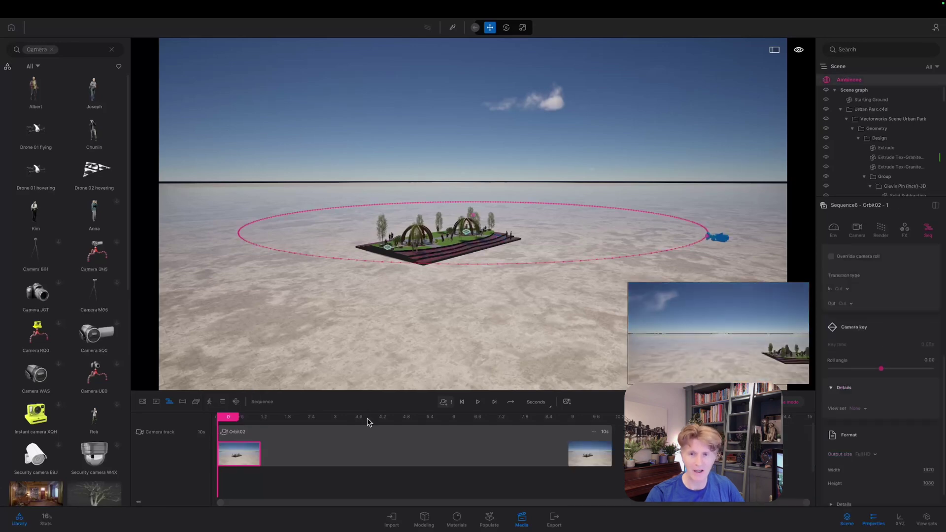
# Step: Preview the orbit and move the orbit camera's centre over the middle of the park between the two pavilions
pyautogui.click(477, 402)
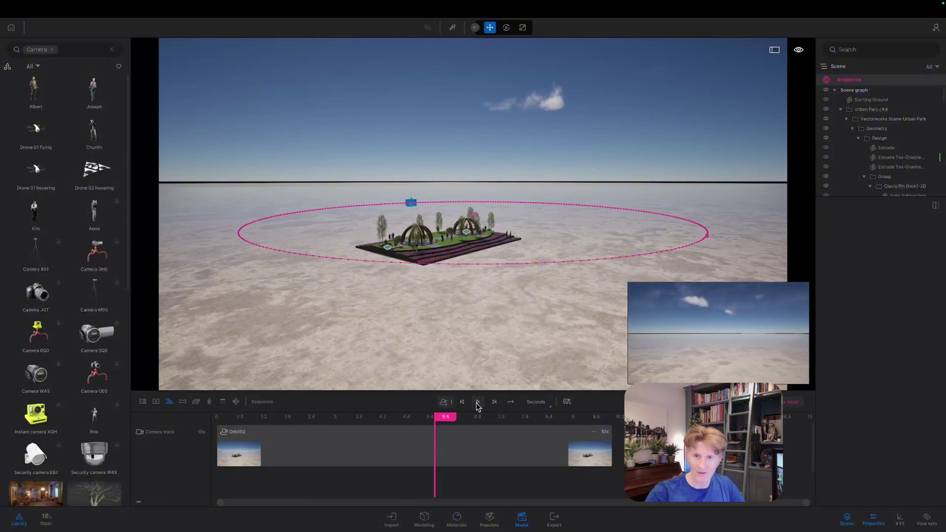
pyautogui.click(477, 401)
pyautogui.moveTo(440, 281); pyautogui.dragTo(449, 292, button='right')
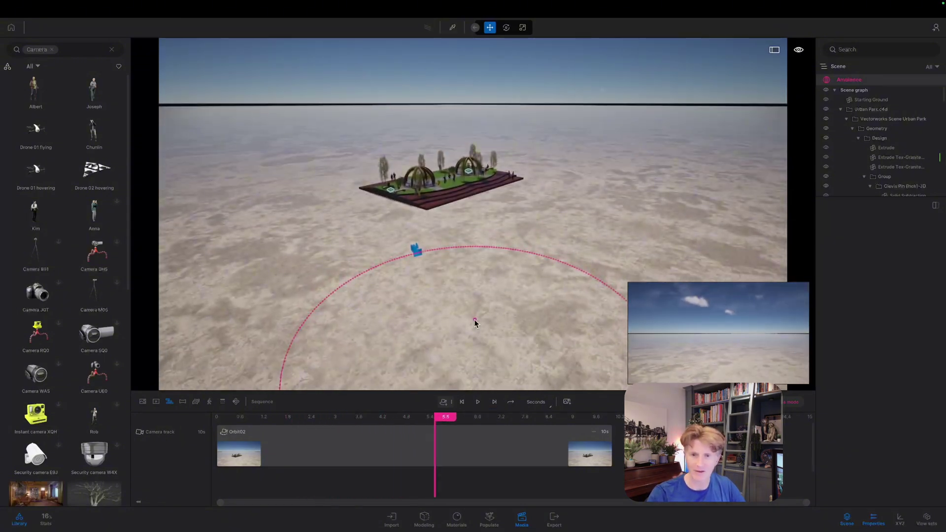
pyautogui.moveTo(476, 322); pyautogui.dragTo(443, 152)
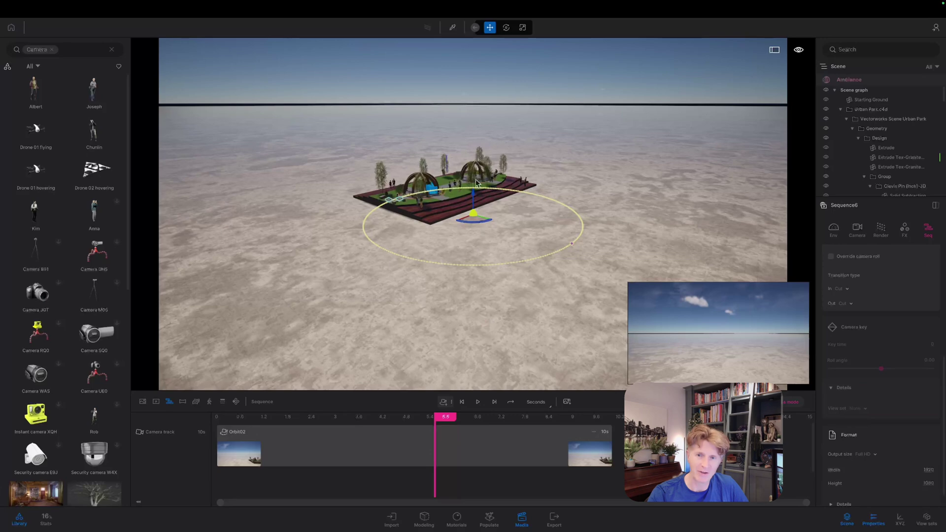
pyautogui.keyDown('shift'); pyautogui.moveTo(474, 181); pyautogui.dragTo(471, 320, button='middle'); pyautogui.keyUp('shift')
pyautogui.moveTo(471, 324); pyautogui.dragTo(440, 105)
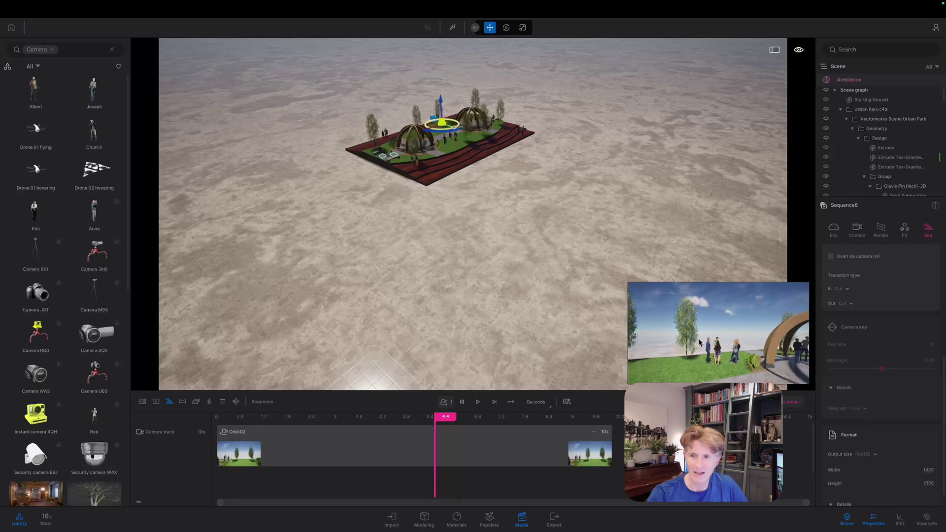
# Step: Set the orbit camera's radius to about 19.75 m and preview its path around the park
pyautogui.scroll(5, 852, 306)
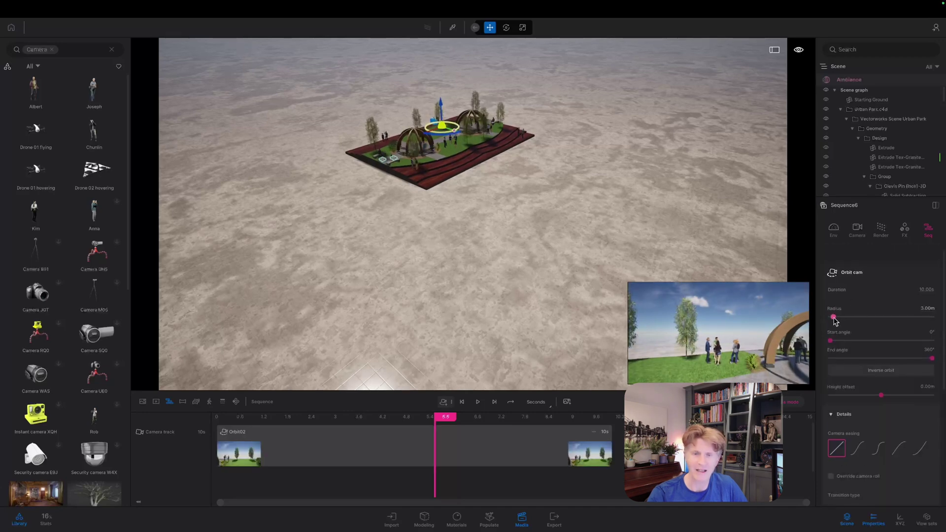
pyautogui.moveTo(833, 317); pyautogui.dragTo(850, 315)
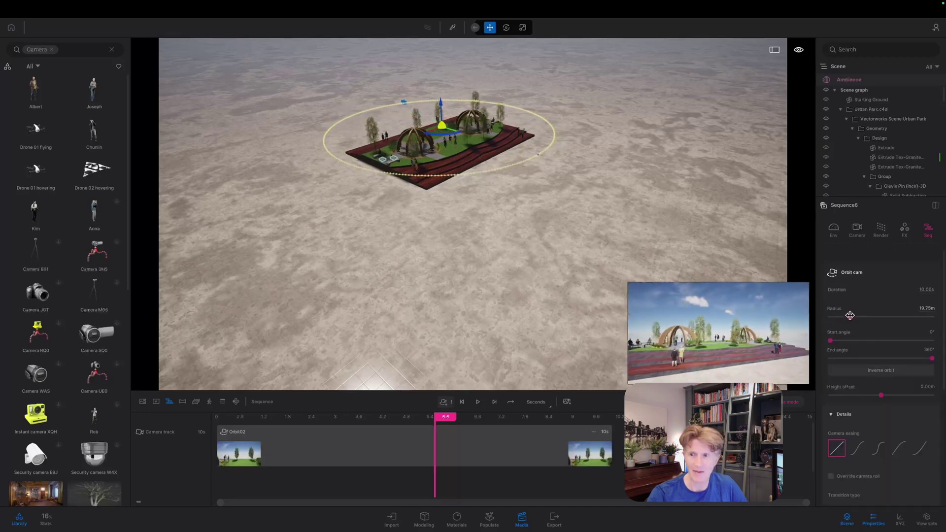
pyautogui.click(461, 402)
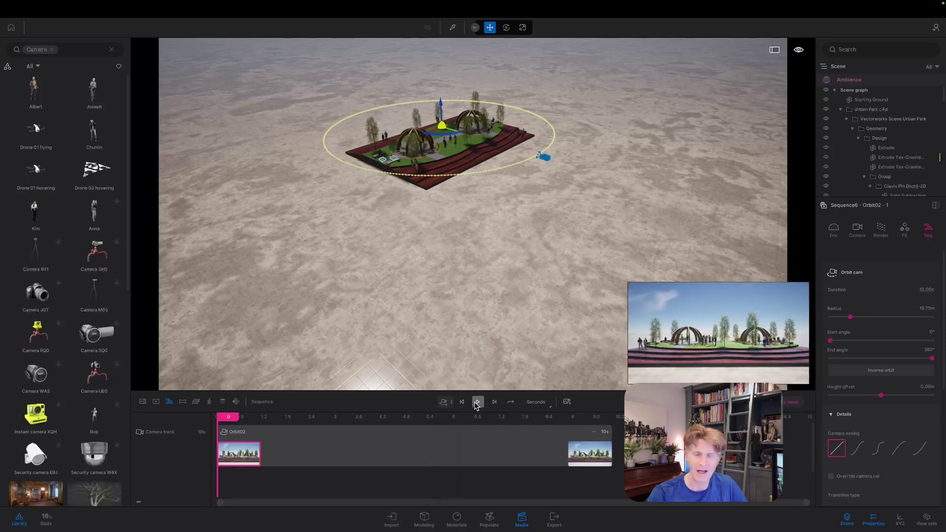
pyautogui.click(477, 402)
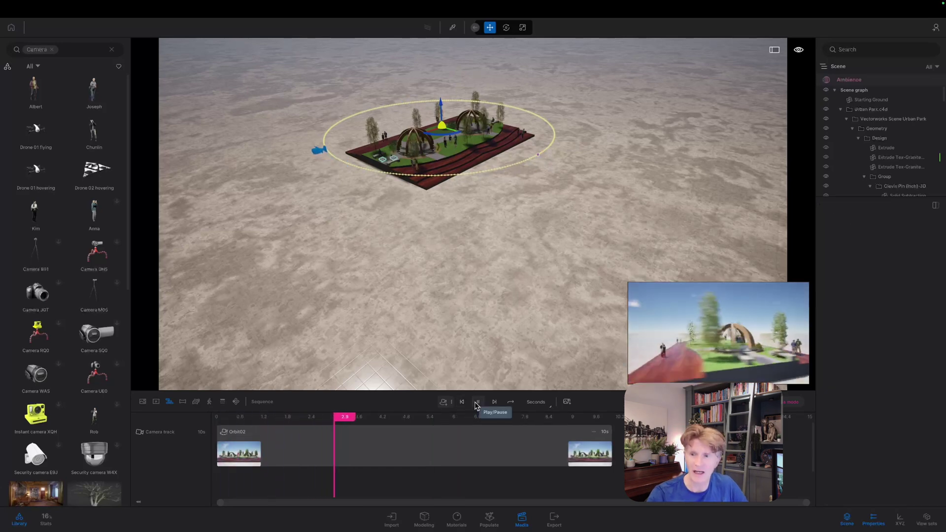
pyautogui.click(477, 402)
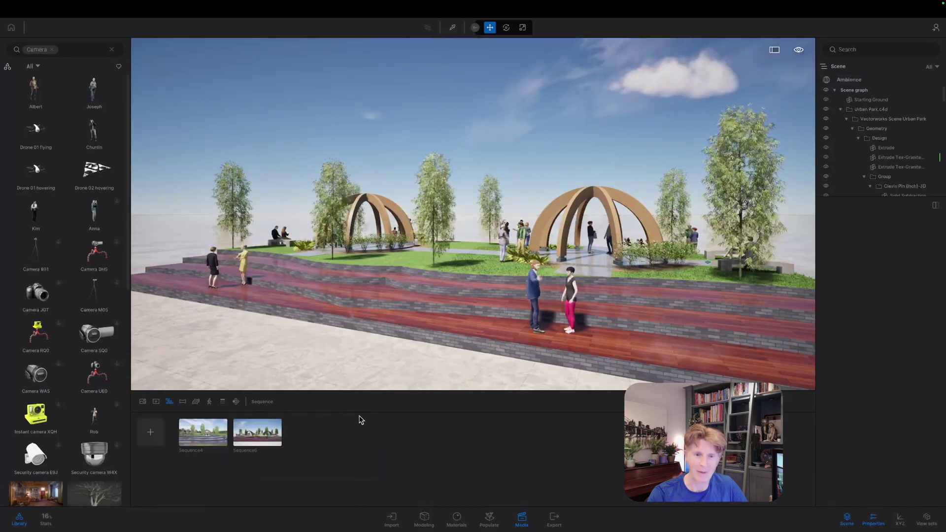
pyautogui.click(256, 430)
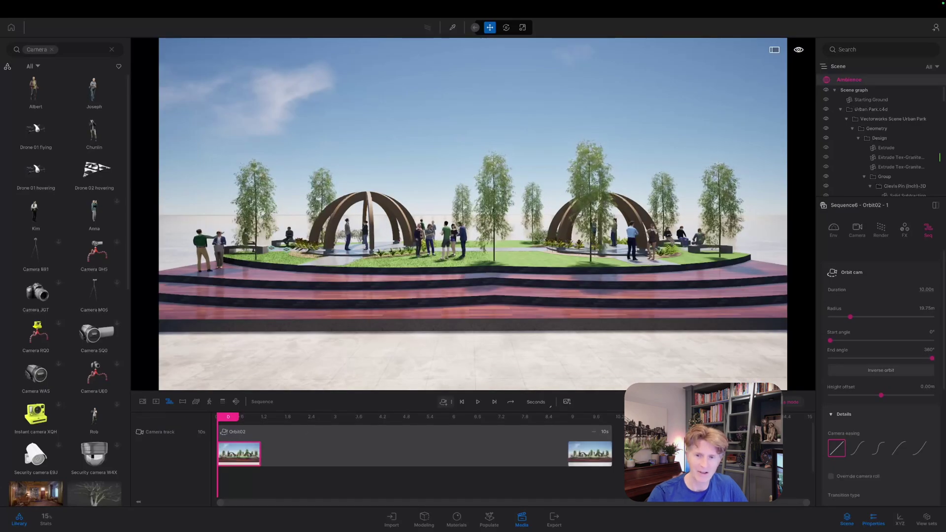
pyautogui.click(476, 402)
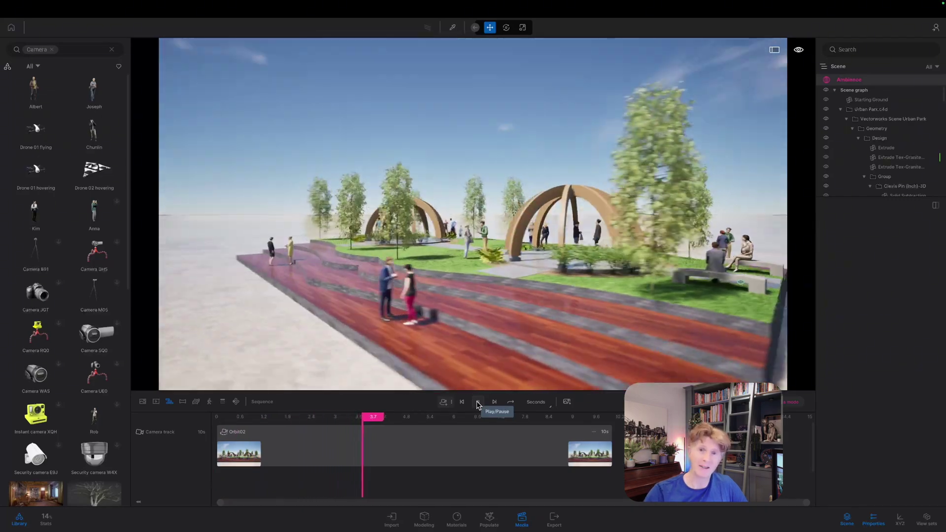
# Step: Give the orbit's first keyframe the Approaching Storm HDRI backdrop with a height offset of about -1.4 m
pyautogui.click(234, 459)
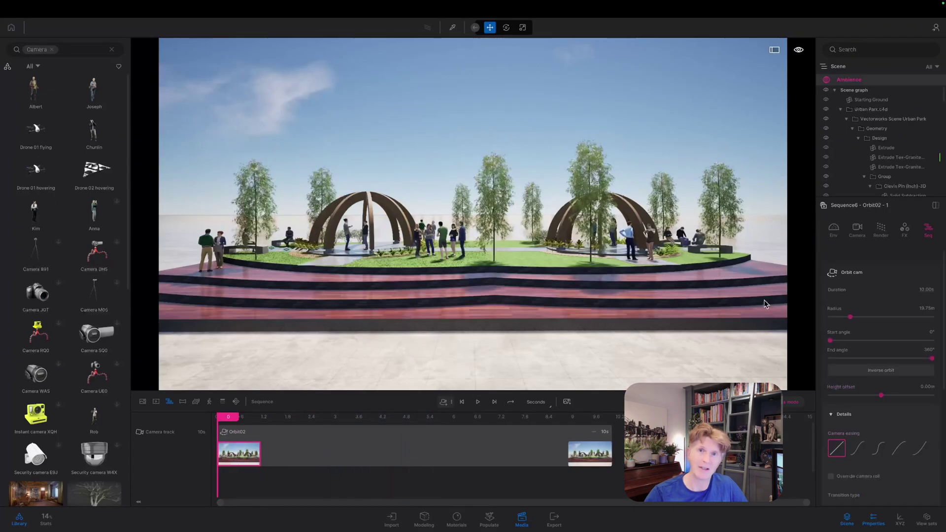
pyautogui.click(834, 229)
pyautogui.click(909, 283)
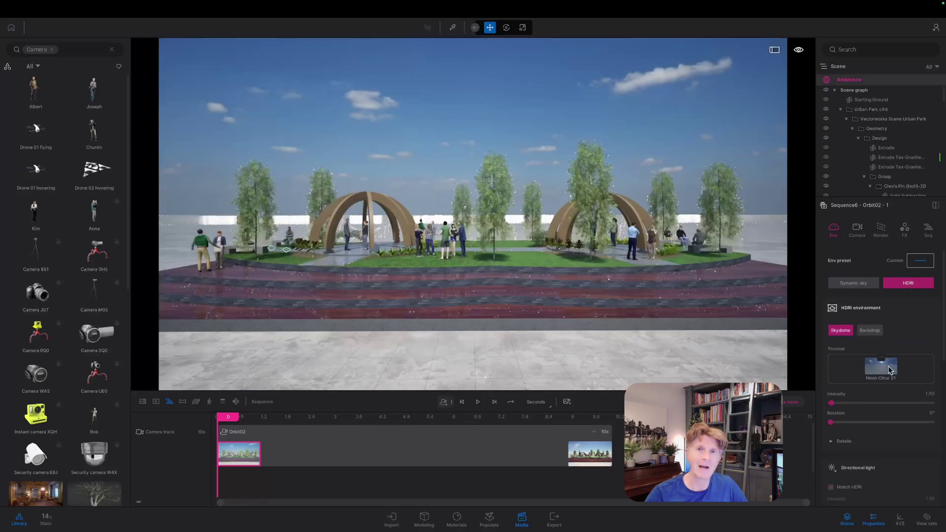
pyautogui.click(870, 330)
pyautogui.scroll(-5, 874, 389)
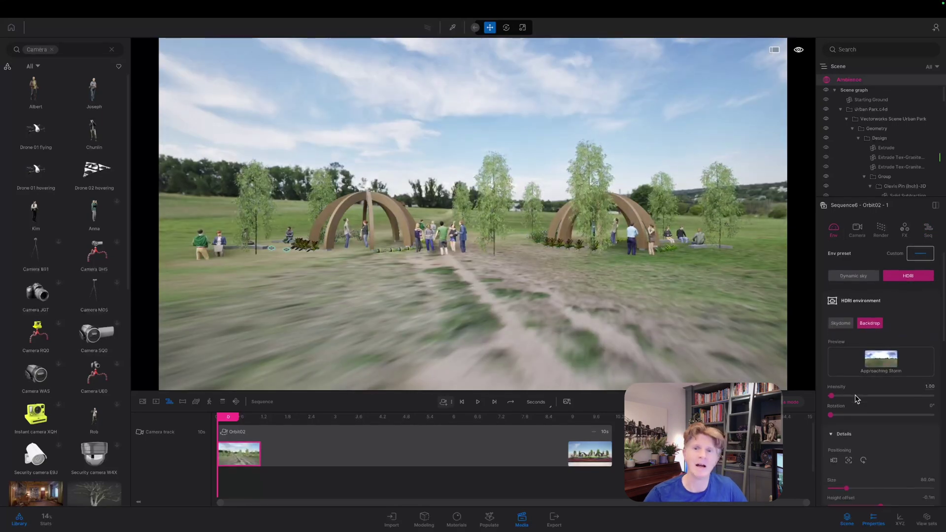
pyautogui.moveTo(881, 416); pyautogui.dragTo(873, 416)
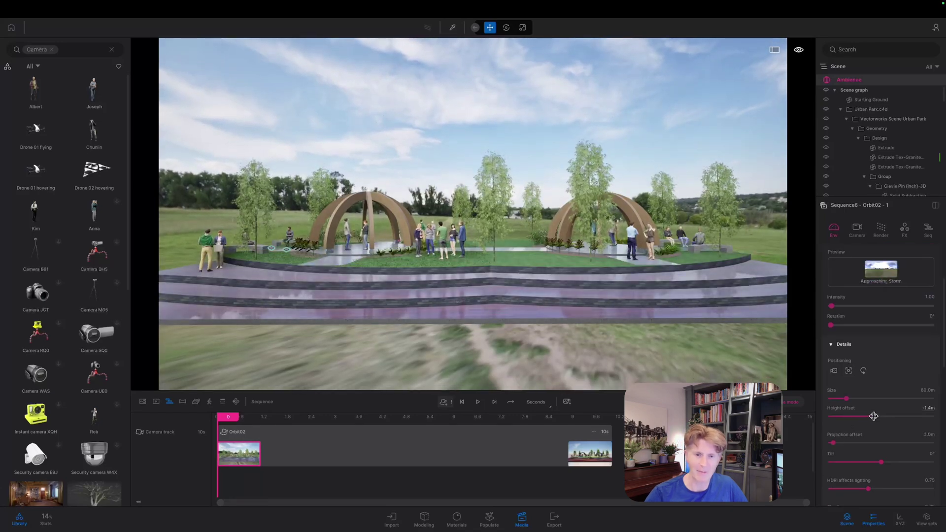
# Step: Give the orbit's last keyframe the Approaching Storm HDRI backdrop with a height offset of about -1.5 m
pyautogui.click(590, 459)
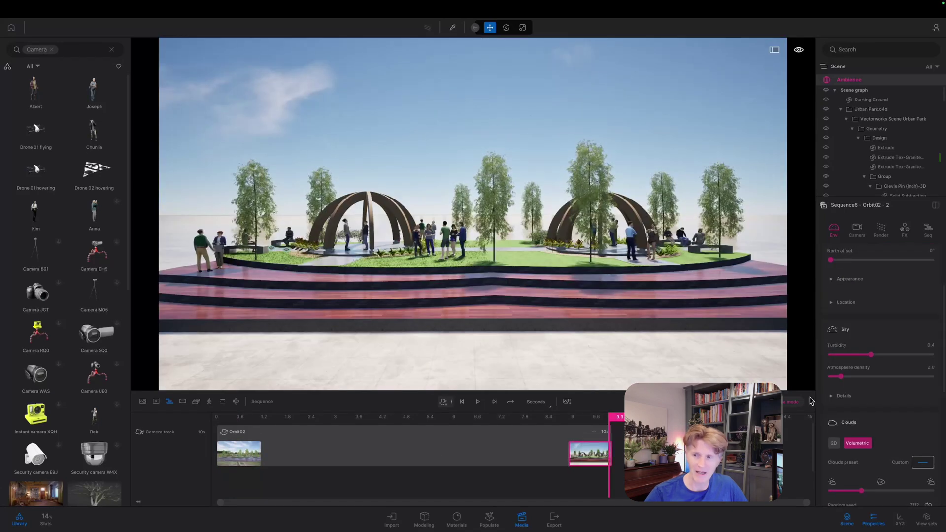
pyautogui.scroll(5, 856, 249)
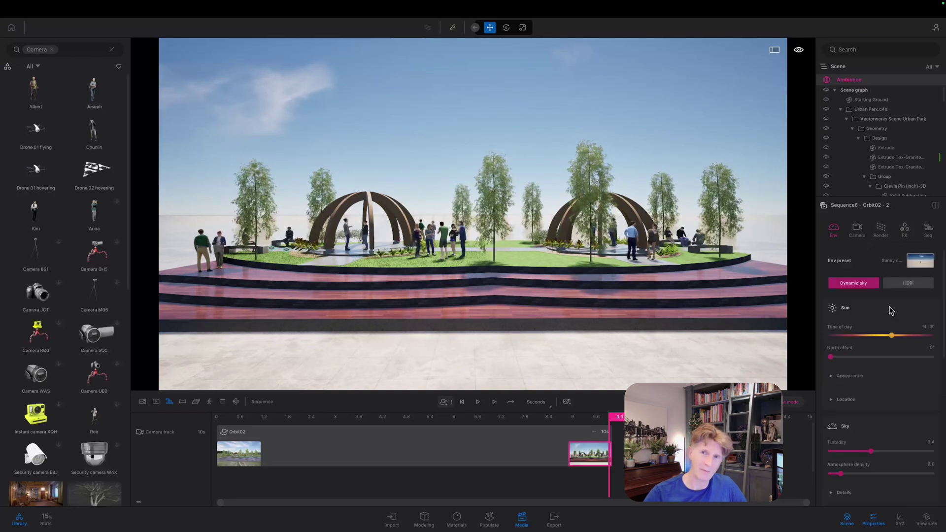
pyautogui.click(908, 283)
pyautogui.click(869, 331)
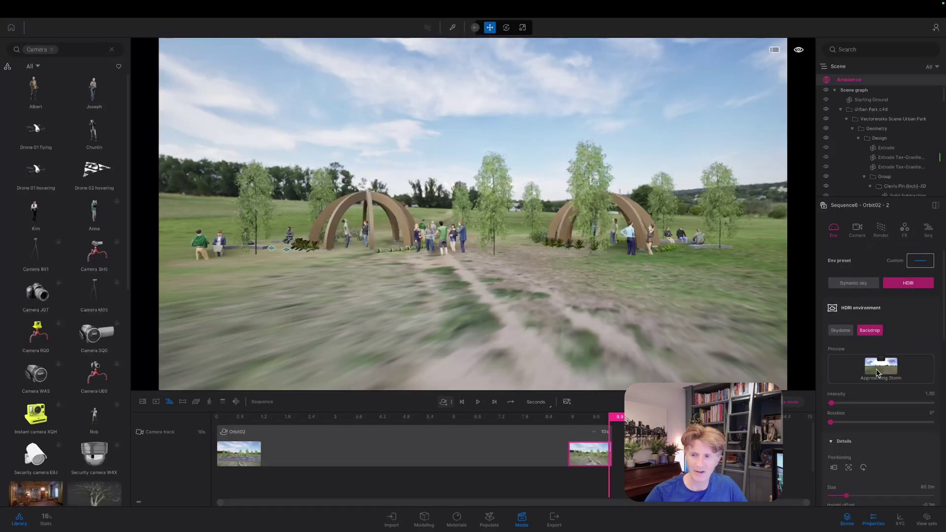
pyautogui.scroll(-3, 857, 435)
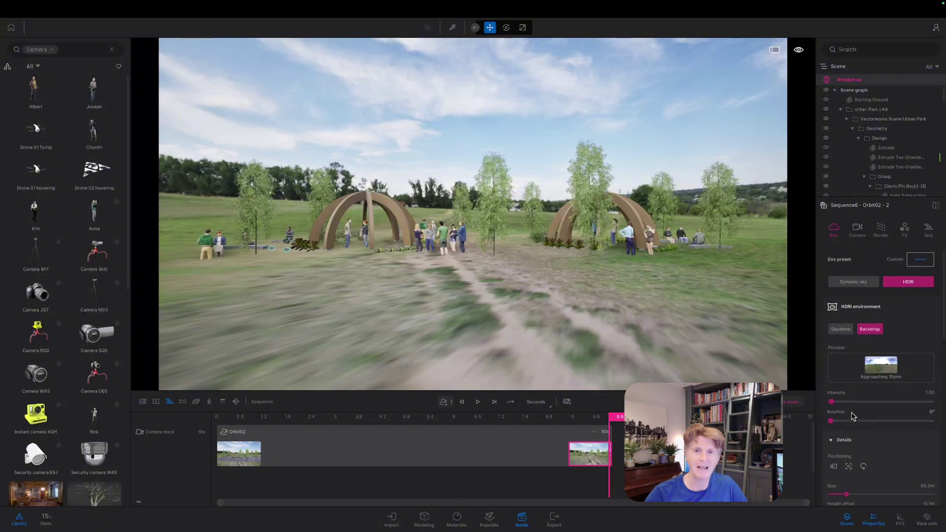
pyautogui.moveTo(880, 426); pyautogui.dragTo(873, 424)
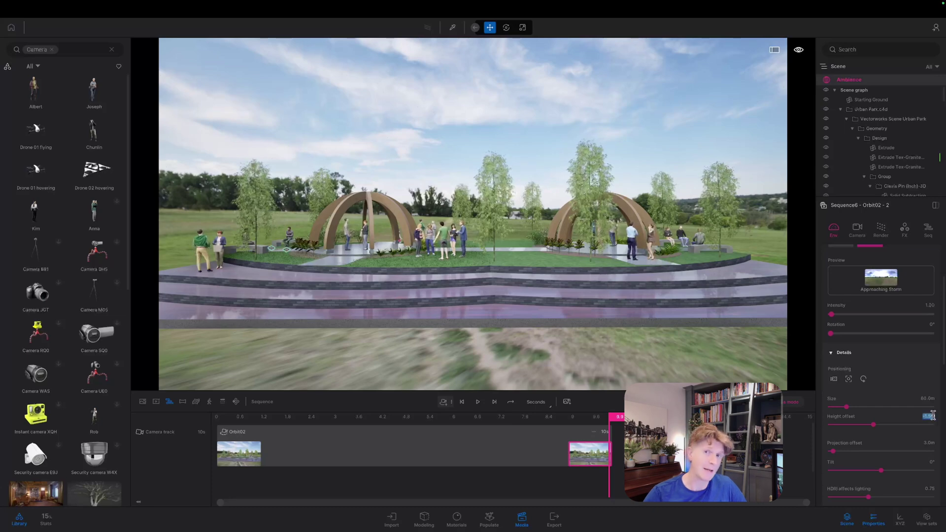
pyautogui.moveTo(601, 443)
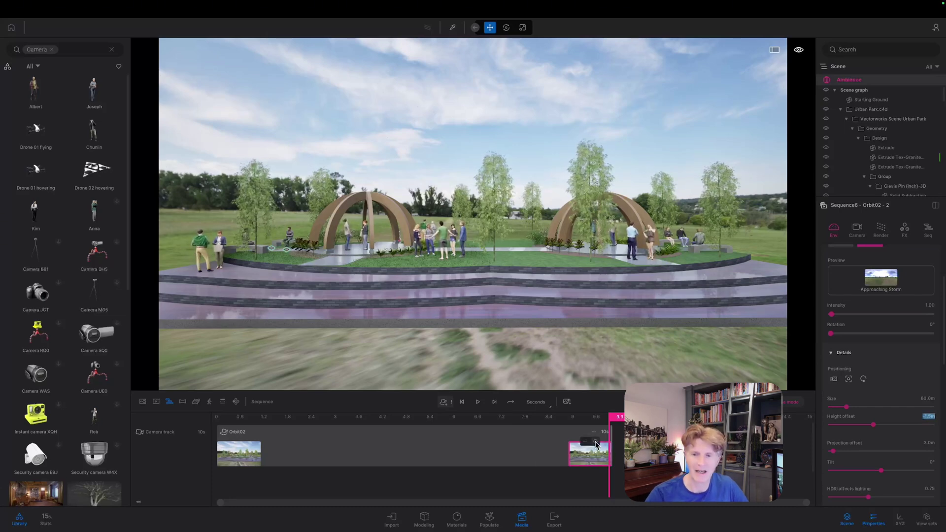
# Step: Match the first keyframe's backdrop height offset to the last keyframe at -1.5 m and preview the full orbit
pyautogui.click(238, 454)
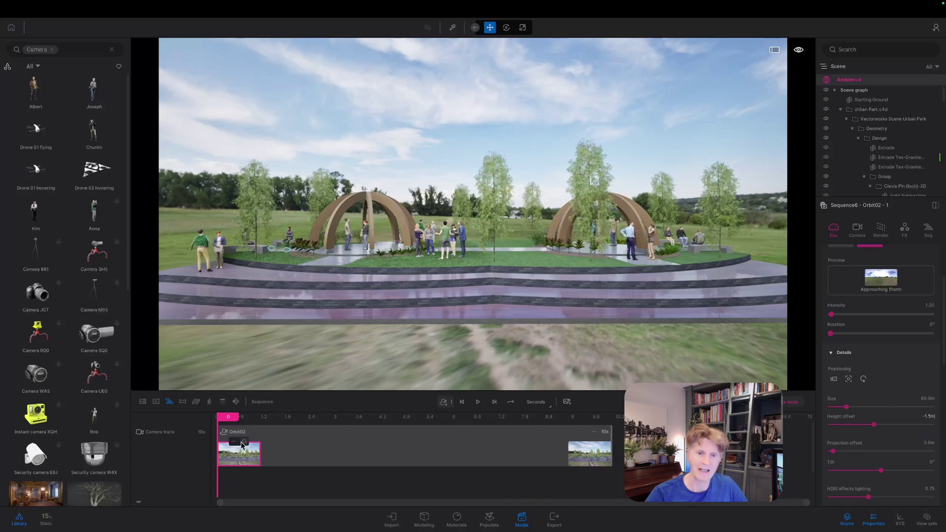
pyautogui.press('Return')
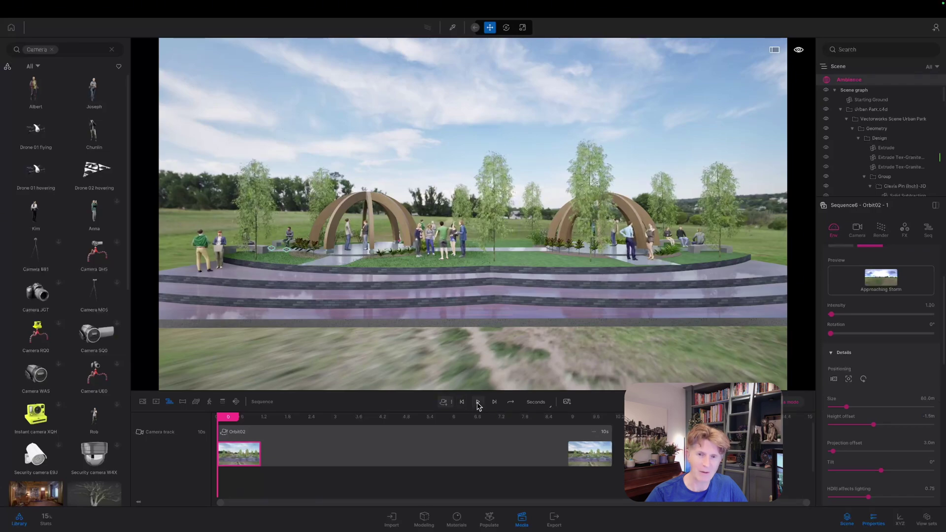
pyautogui.click(478, 403)
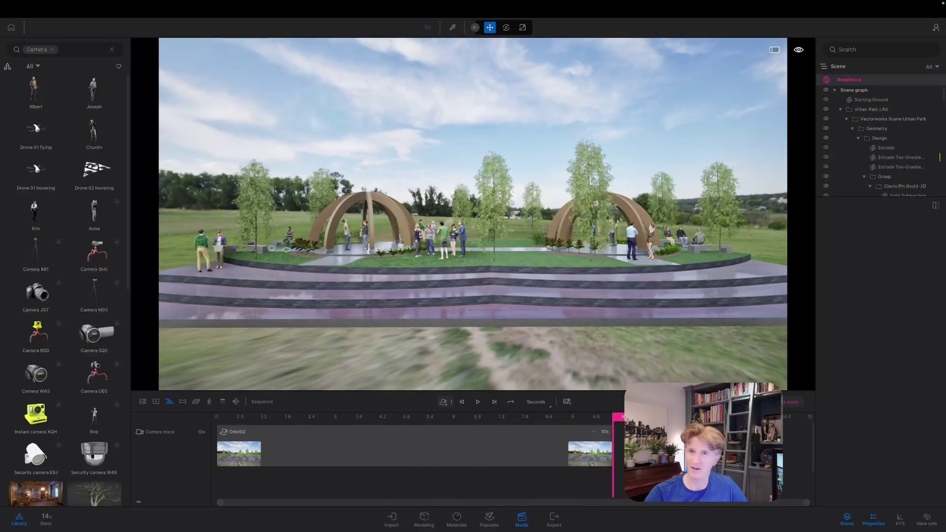
# Step: Export only Sequence6, without Sequence4, as an MP4 video into the Renders folder
pyautogui.click(553, 522)
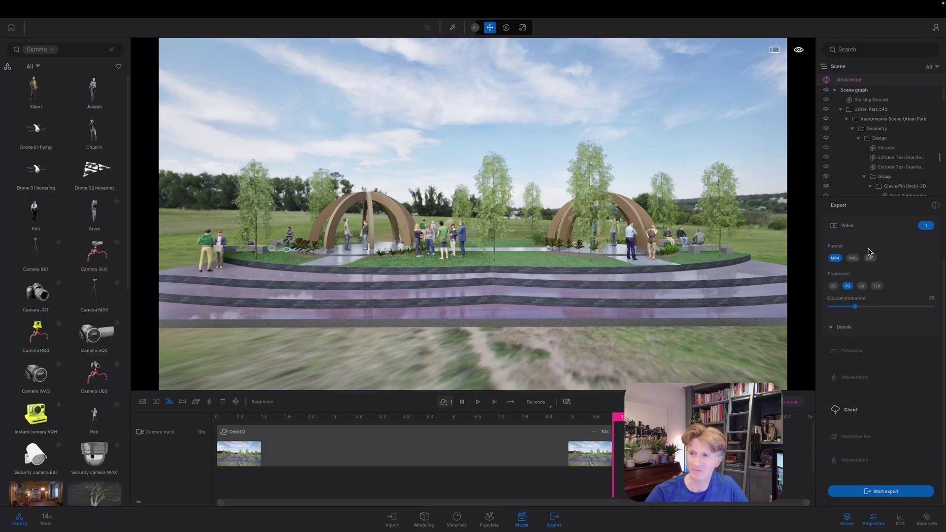
pyautogui.click(926, 272)
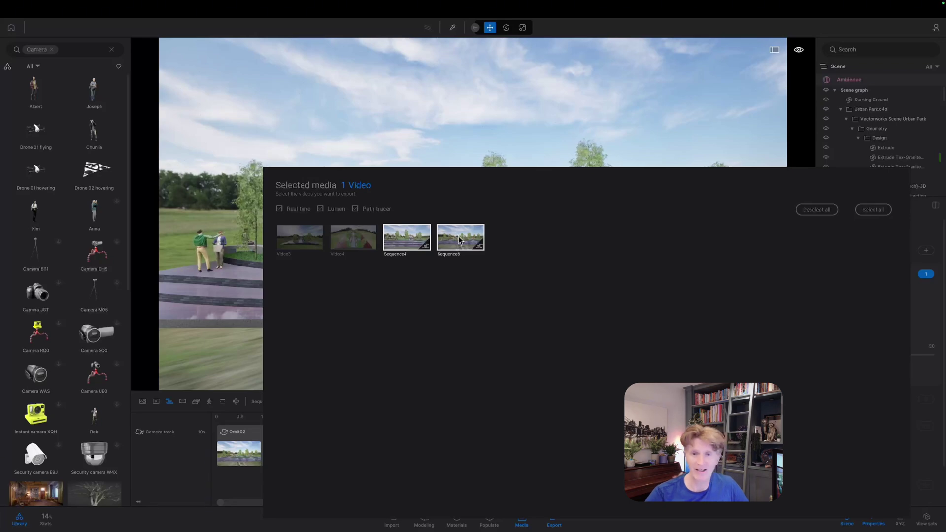
pyautogui.click(403, 239)
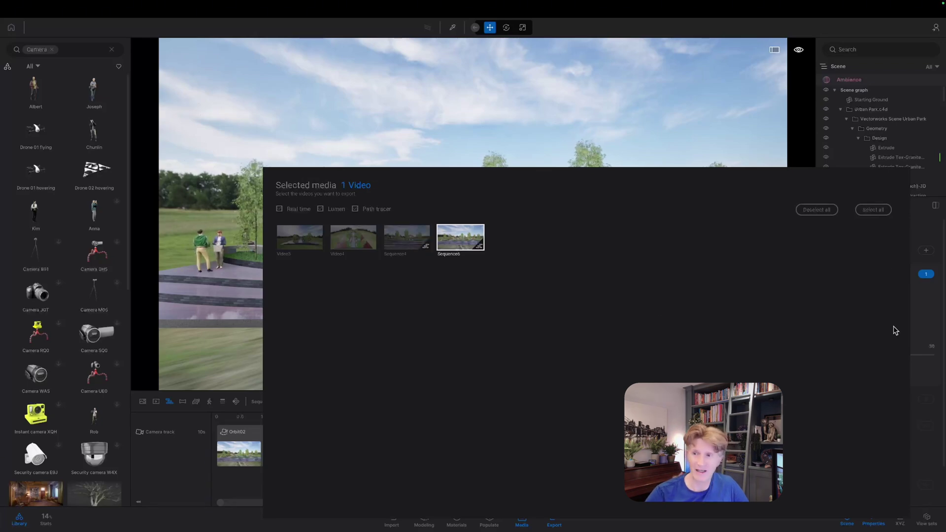
pyautogui.click(920, 329)
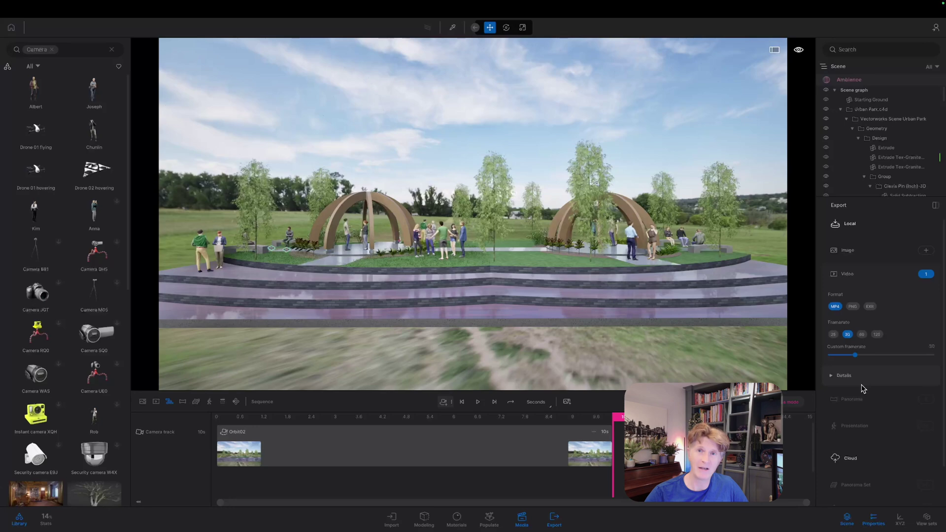
pyautogui.scroll(-2, 867, 469)
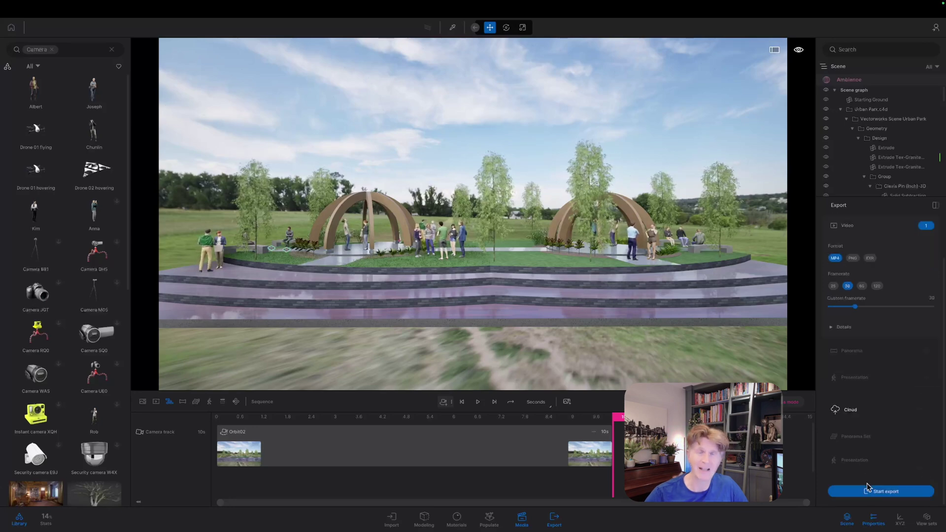
pyautogui.click(869, 490)
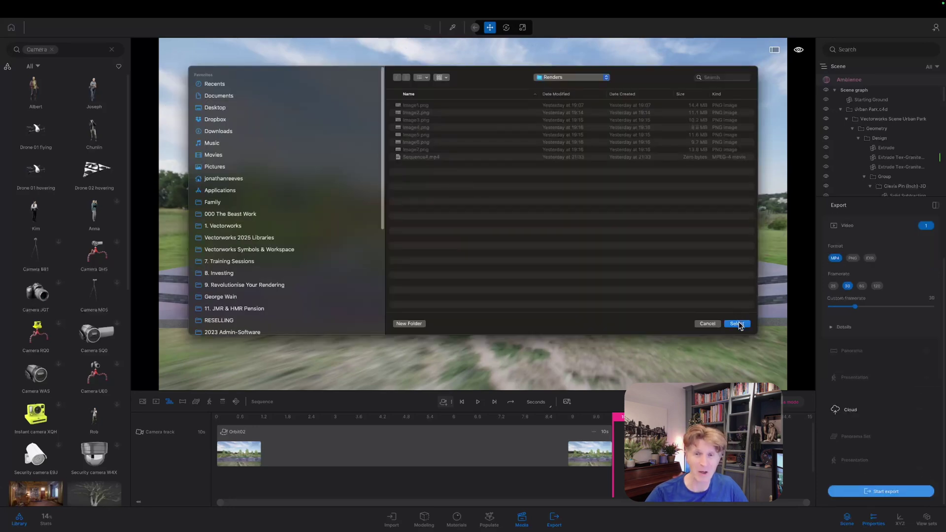
pyautogui.click(737, 324)
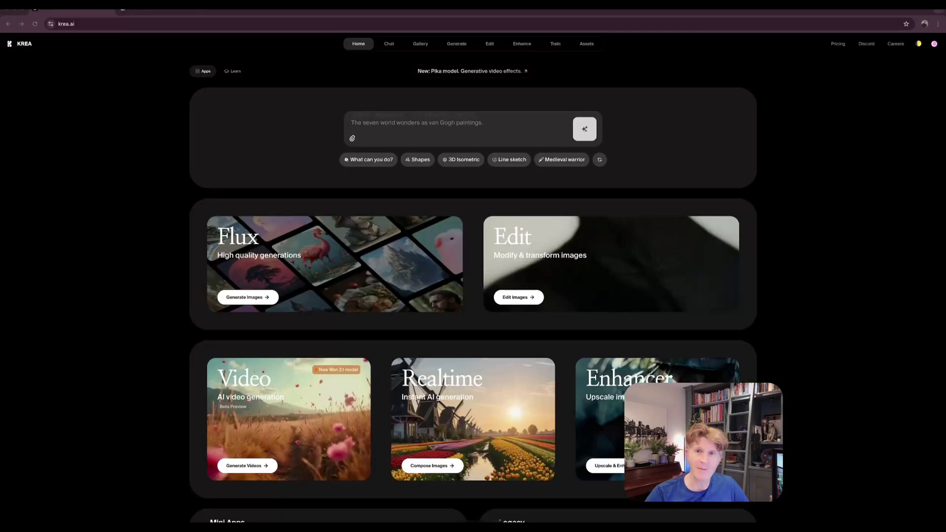
# Step: Switch to Krea in the browser, open its Enhancer, and take the window out of full screen, filling the desktop
pyautogui.moveTo(494, 517)
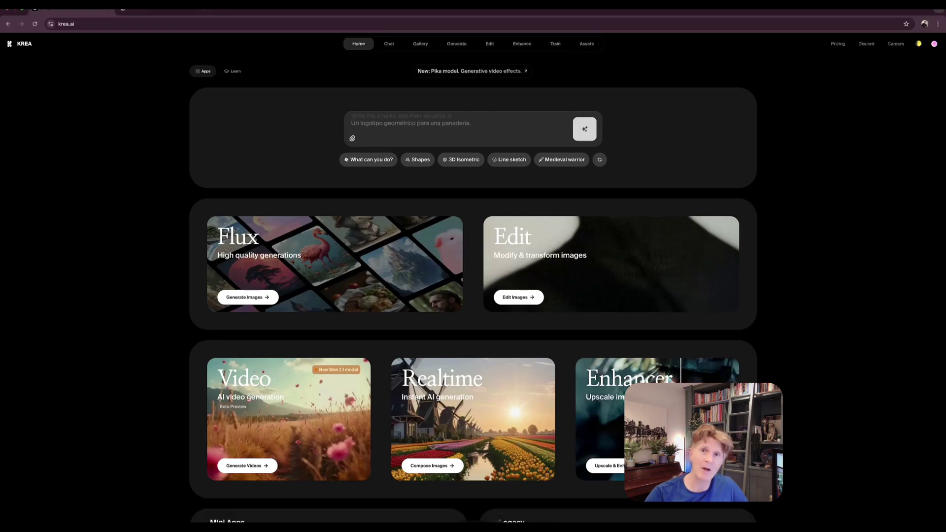
pyautogui.click(605, 465)
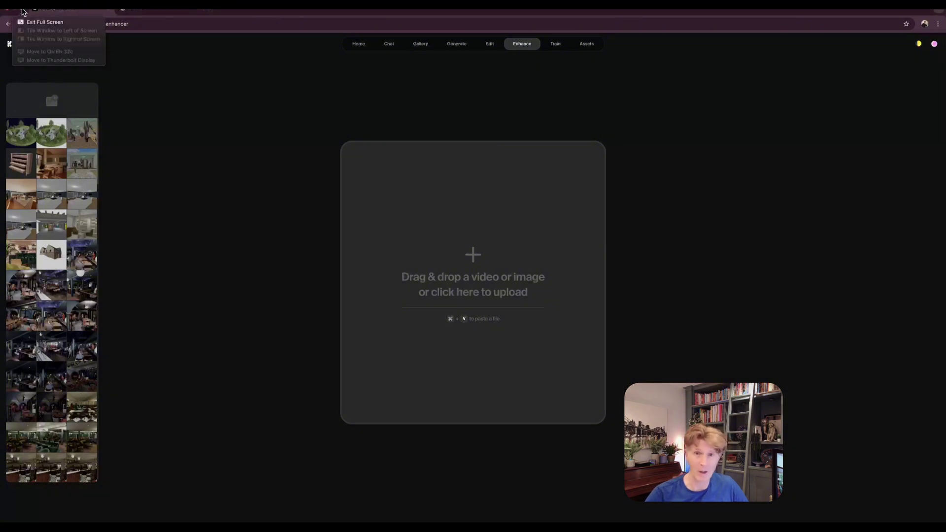
pyautogui.click(29, 22)
pyautogui.moveTo(55, 28)
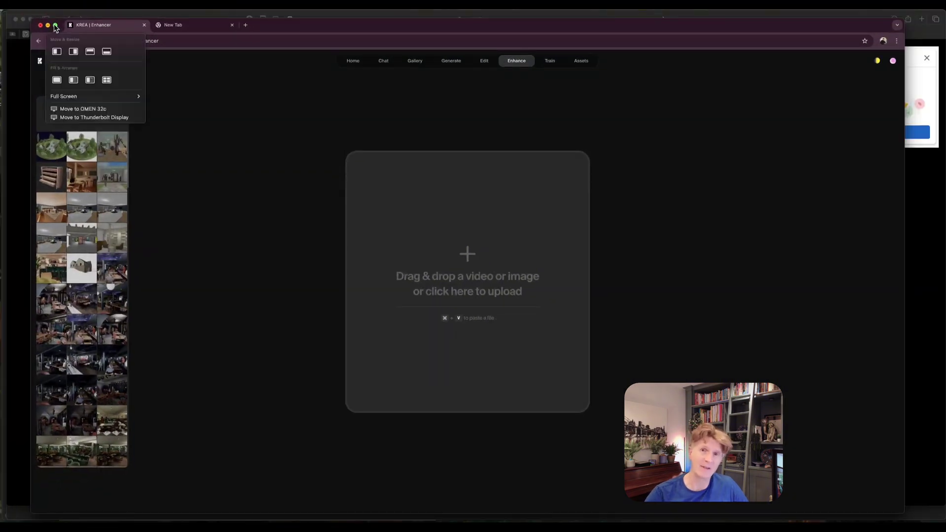
pyautogui.click(56, 80)
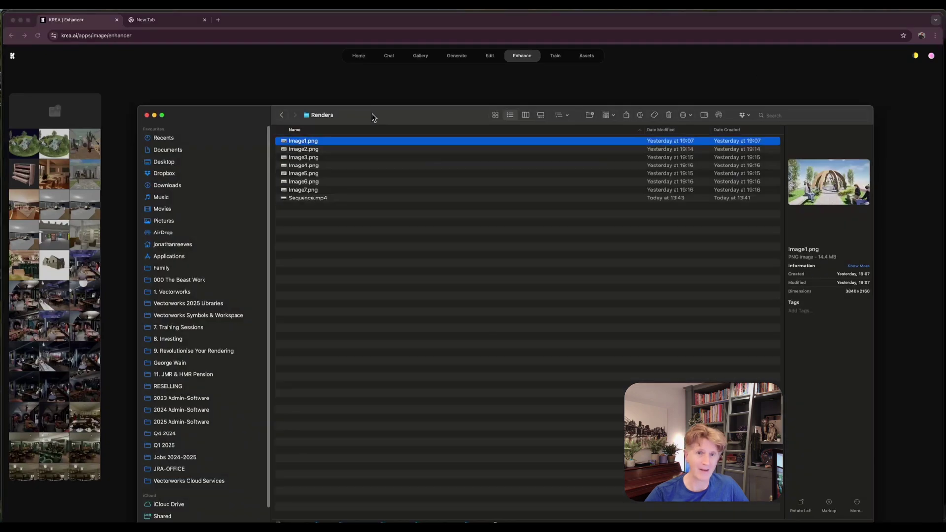
# Step: Preview the exported renders in the Renders folder one after another, from Image1.png through to Sequence.mp4
pyautogui.press('space')
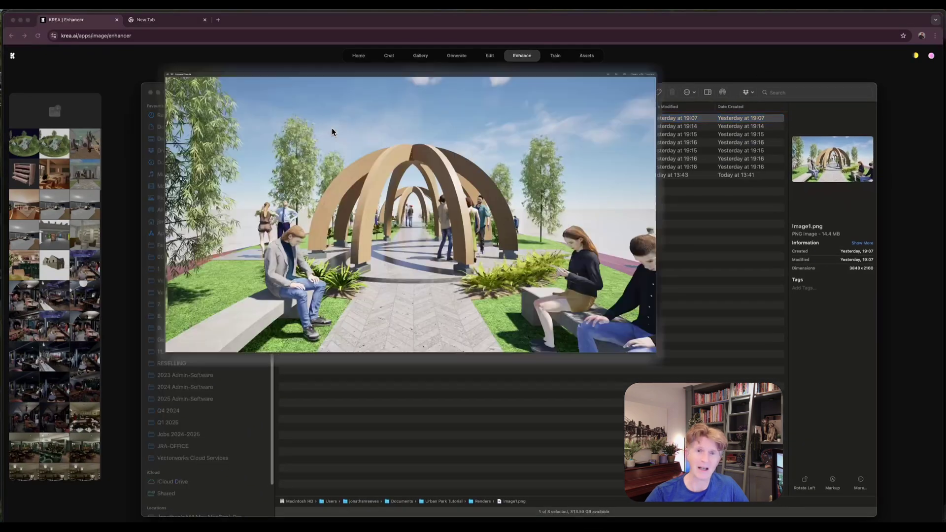
pyautogui.press('Down')
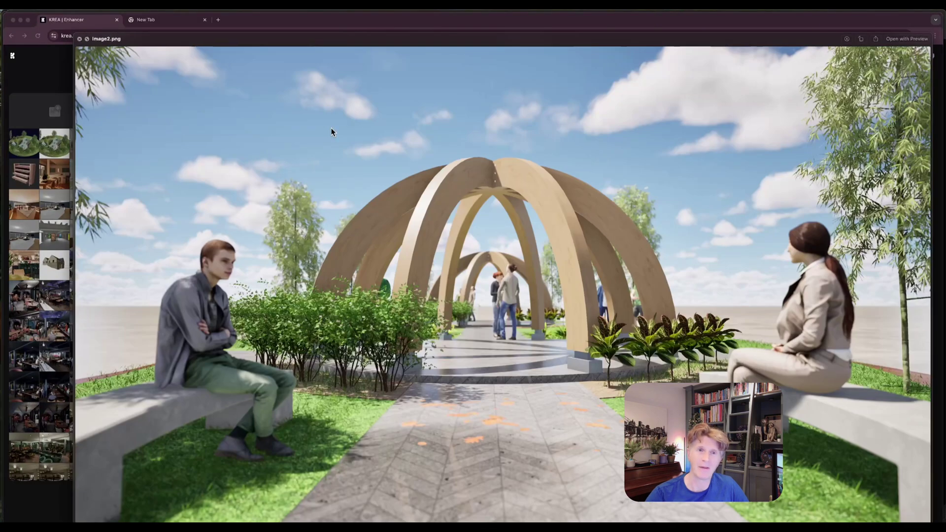
pyautogui.press('Down')
pyautogui.press('Down')
pyautogui.press('Down')
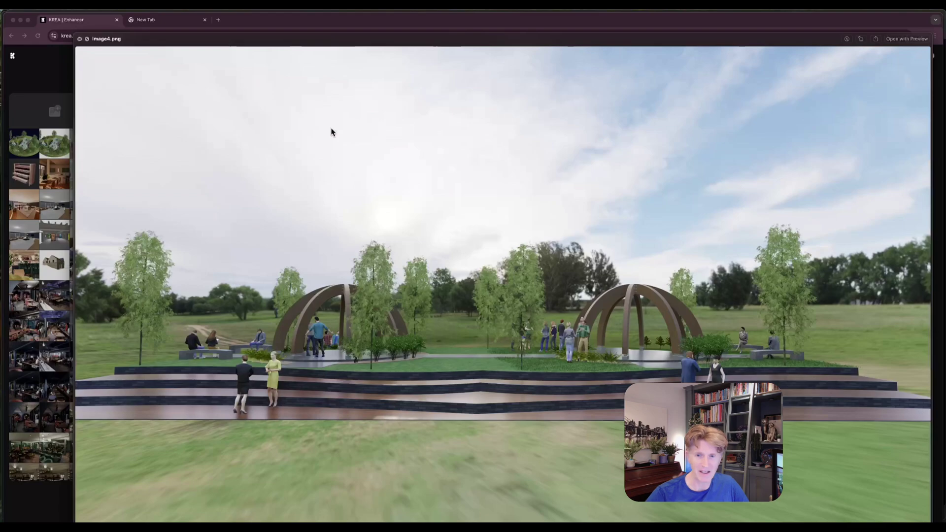
pyautogui.press('Down')
pyautogui.press('Down')
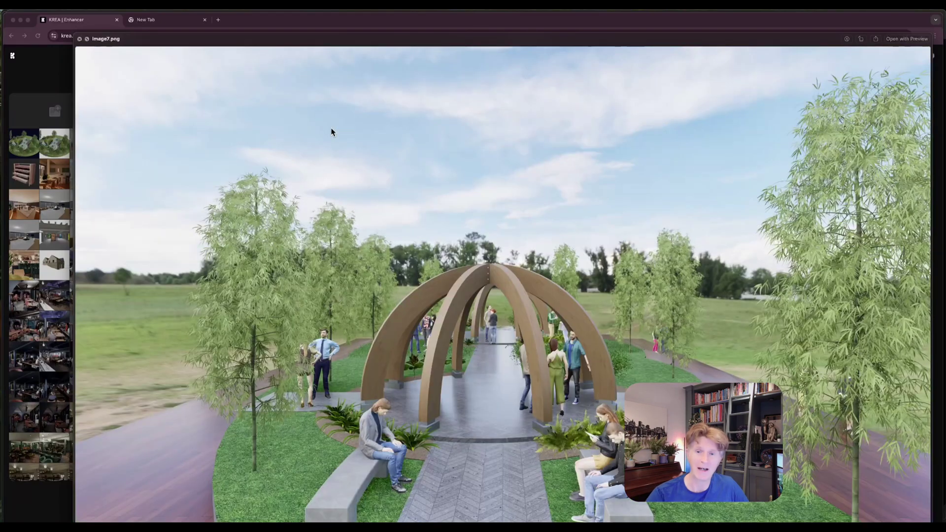
pyautogui.press('Down')
pyautogui.press('space')
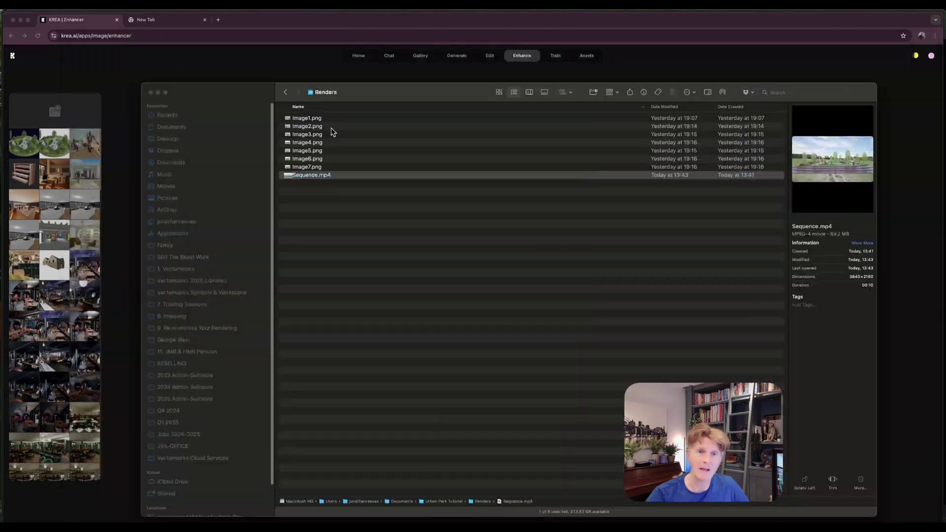
# Step: Upload Image2.png from the Renders folder to the Krea Enhancer and resize the browser window to fit the screen
pyautogui.click(319, 126)
pyautogui.press('space')
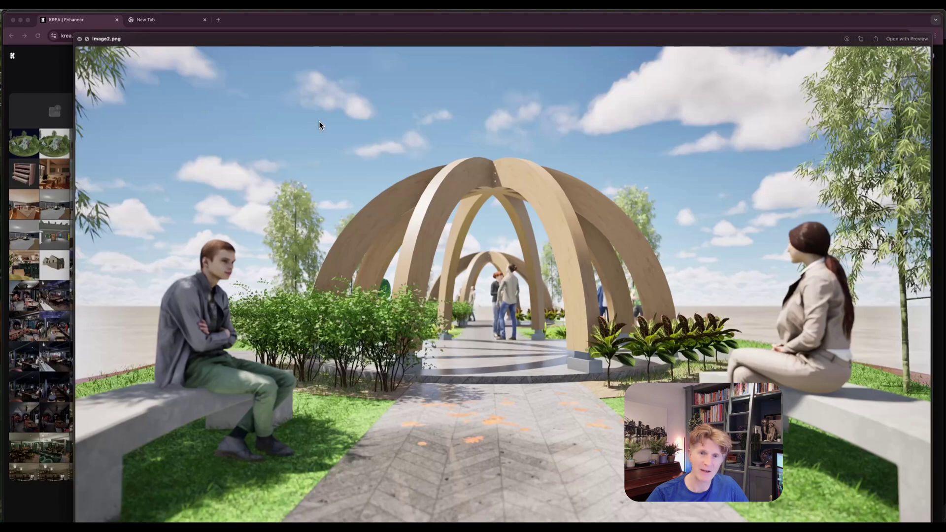
pyautogui.press('space')
pyautogui.moveTo(263, 87); pyautogui.dragTo(945, 116)
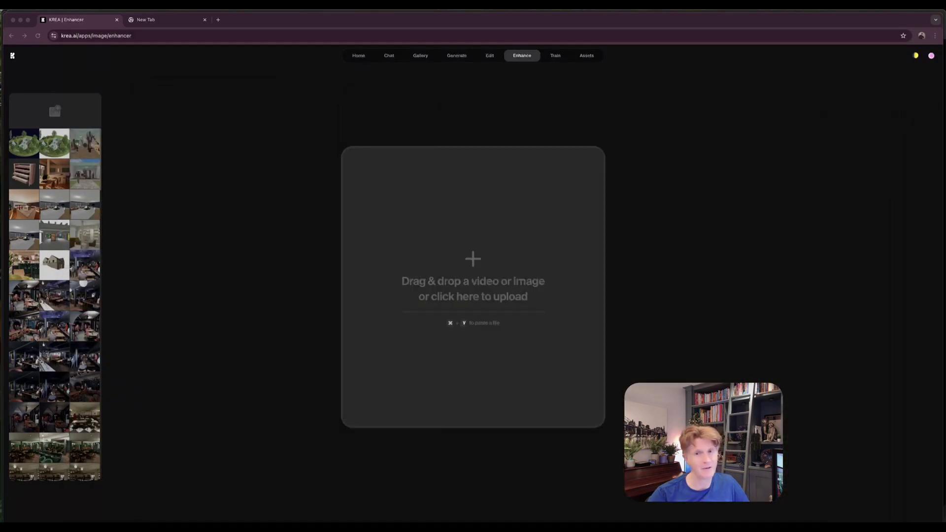
pyautogui.moveTo(945, 197); pyautogui.dragTo(523, 262)
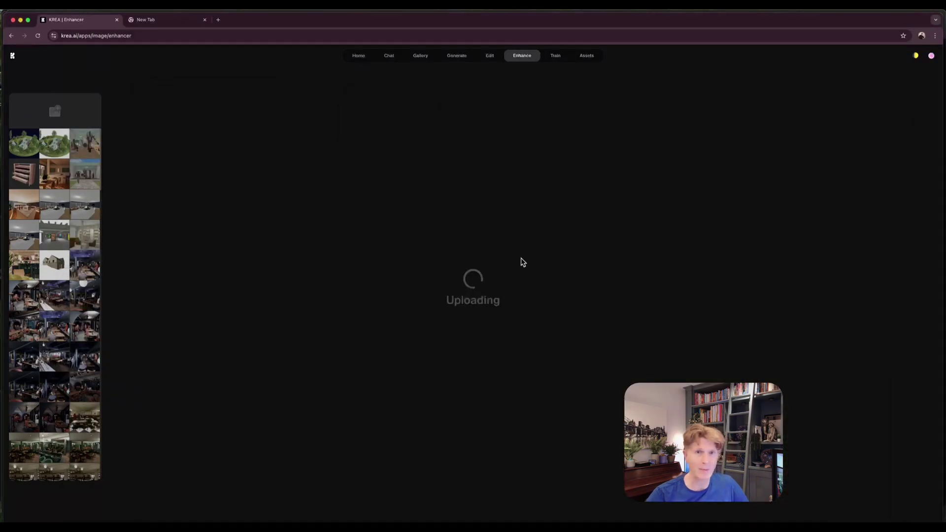
pyautogui.doubleClick(286, 21)
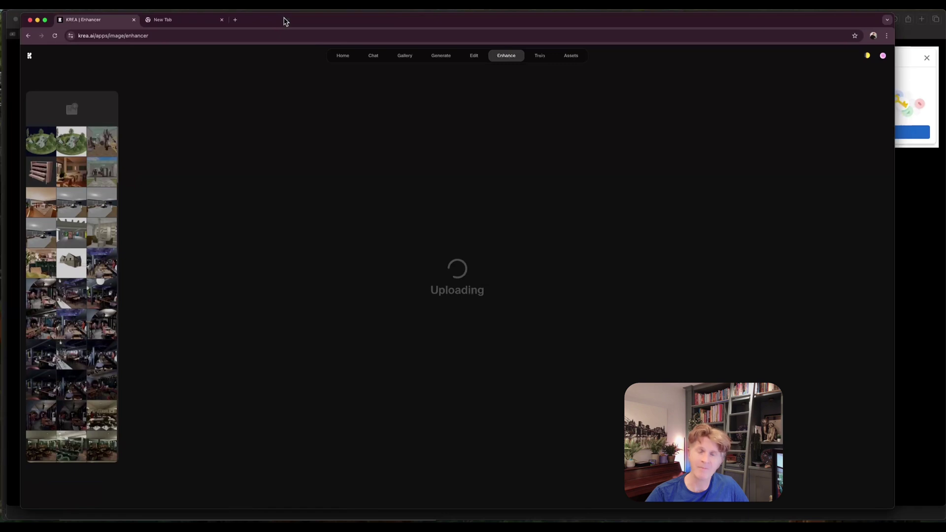
pyautogui.doubleClick(891, 506)
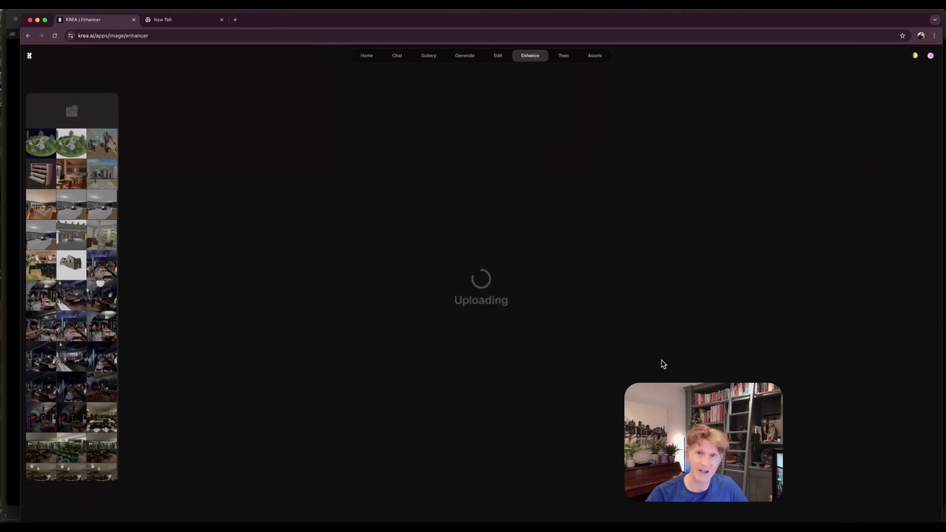
# Step: Review the Upscaling and Scene Transfer settings for Image2, and compare the original render with its enhanced version
pyautogui.click(868, 297)
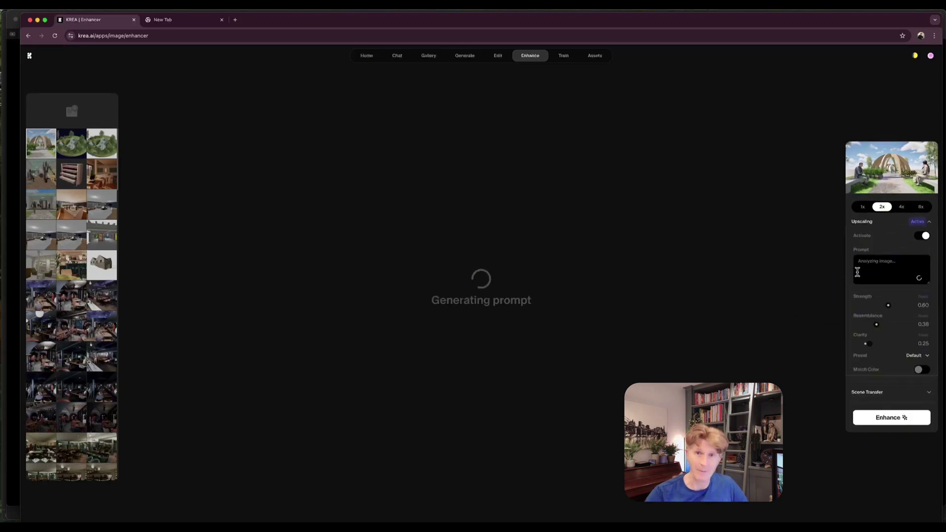
pyautogui.click(891, 270)
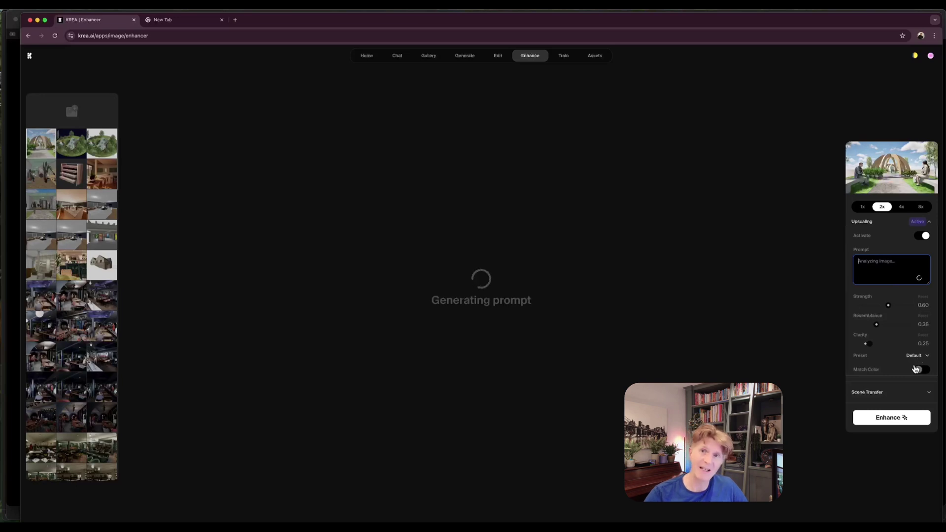
pyautogui.click(873, 393)
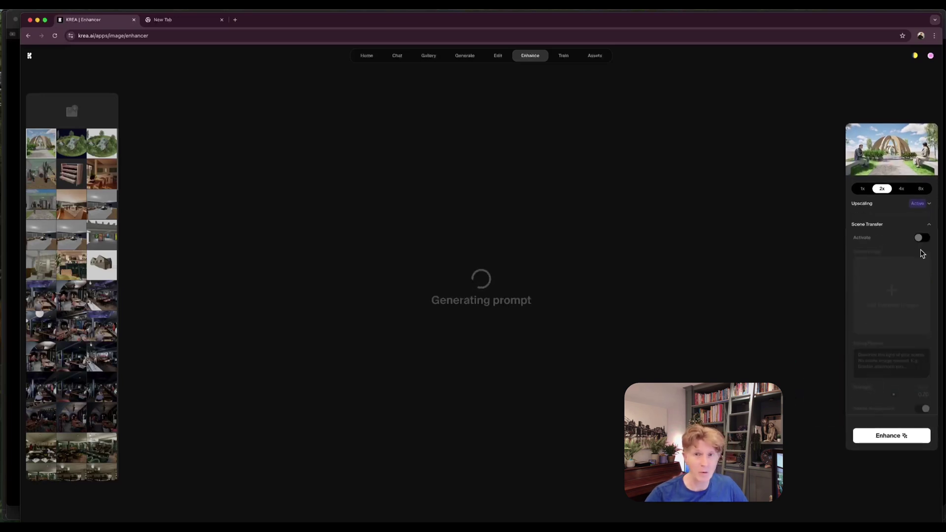
pyautogui.click(891, 226)
pyautogui.click(885, 297)
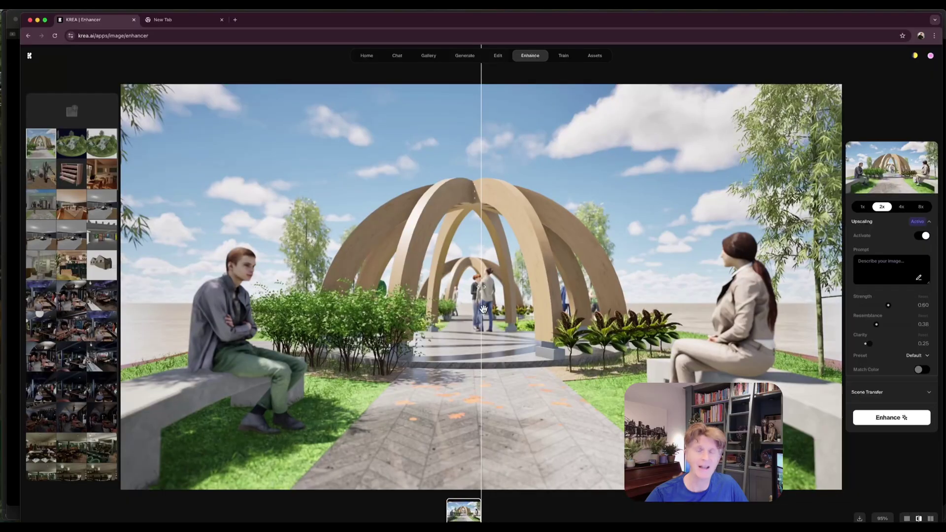
pyautogui.moveTo(481, 291); pyautogui.dragTo(122, 340)
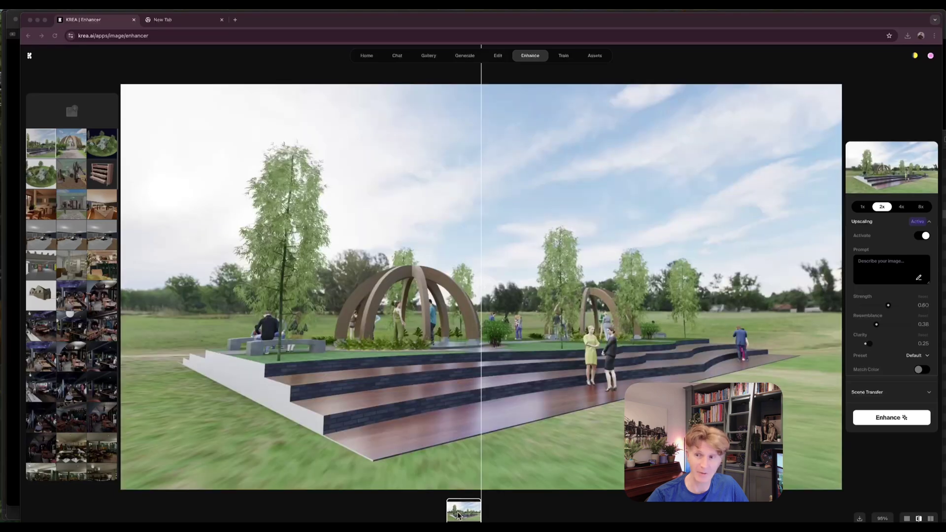
# Step: Compare the stepped-terrace render Image6 with its enhanced version and save the result as image6-enhanced.png
pyautogui.click(468, 515)
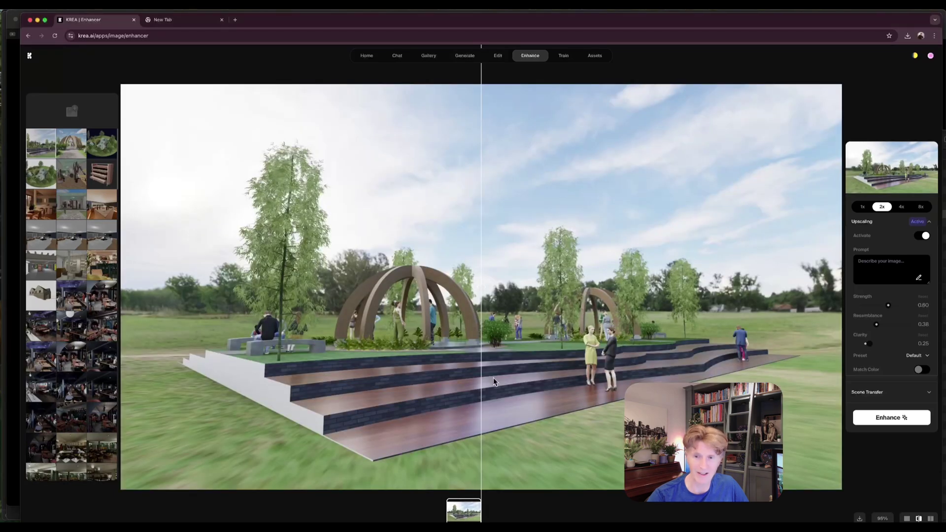
pyautogui.moveTo(481, 290); pyautogui.dragTo(148, 333)
pyautogui.rightClick(459, 249)
pyautogui.click(485, 270)
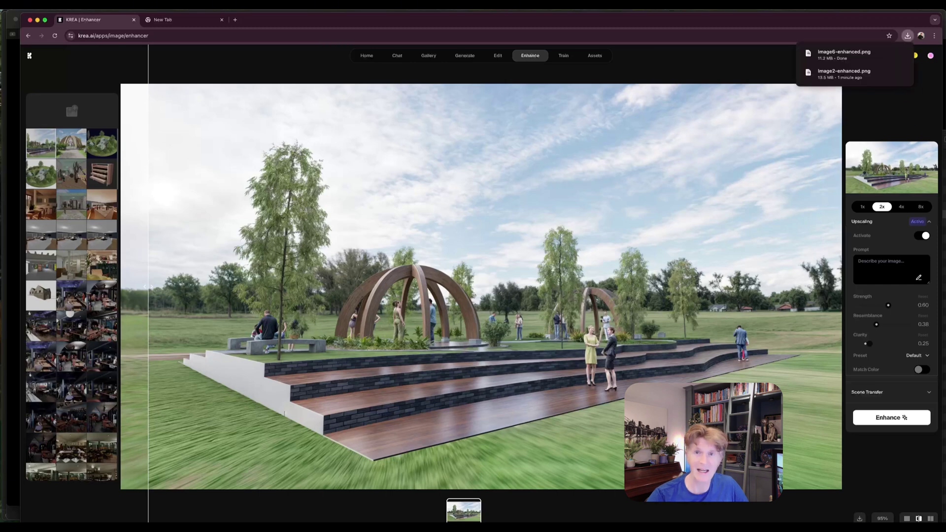
pyautogui.moveTo(532, 517)
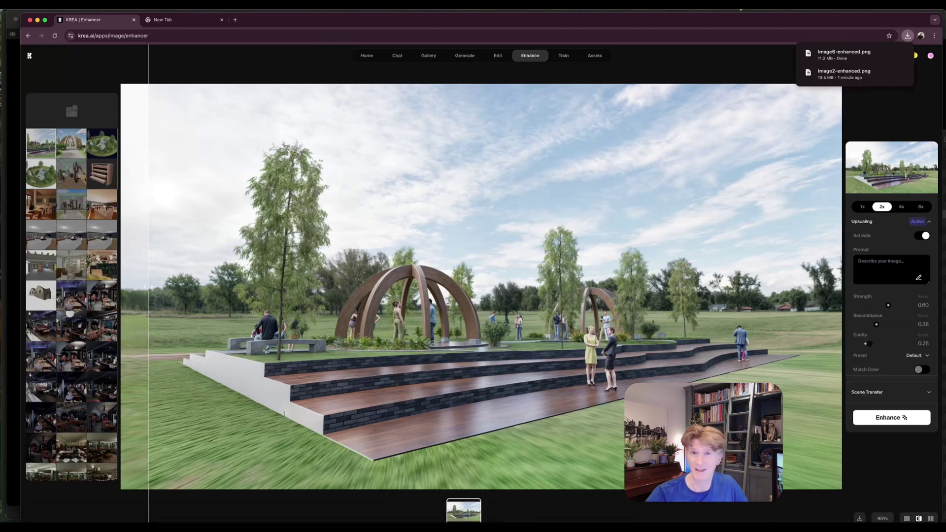
pyautogui.click(646, 10)
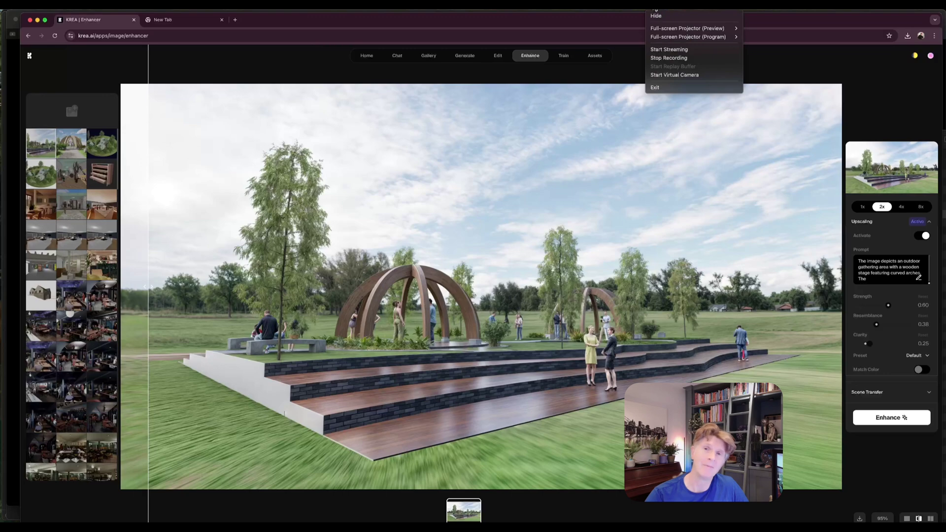
pyautogui.click(668, 58)
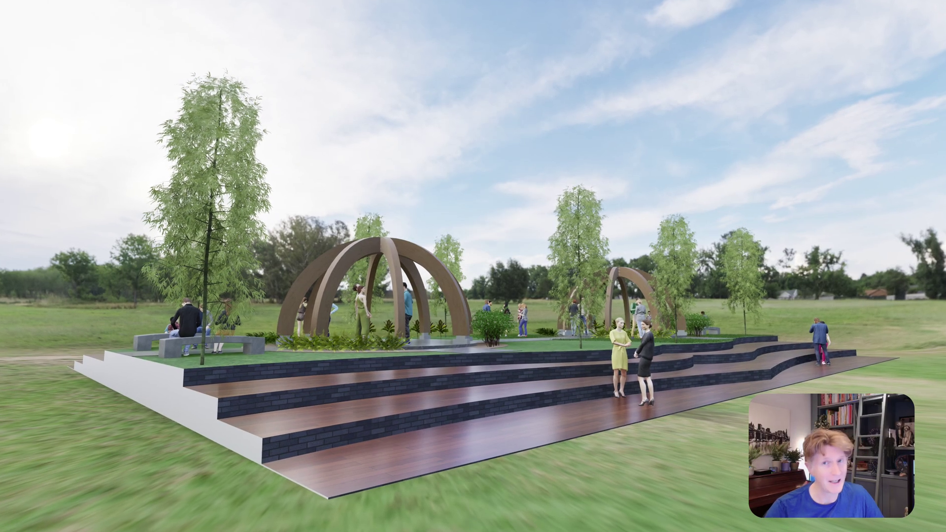